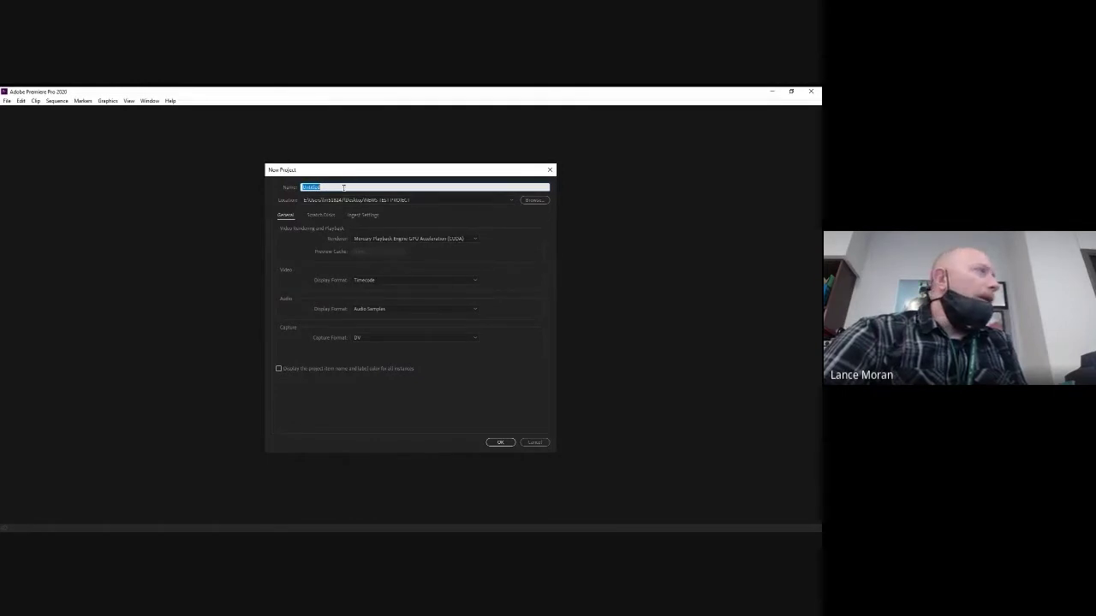
# Replace the default Untitled project name and start typing News Practice.
pyautogui.click(343, 186)
pyautogui.moveTo(343, 187); pyautogui.dragTo(294, 186)
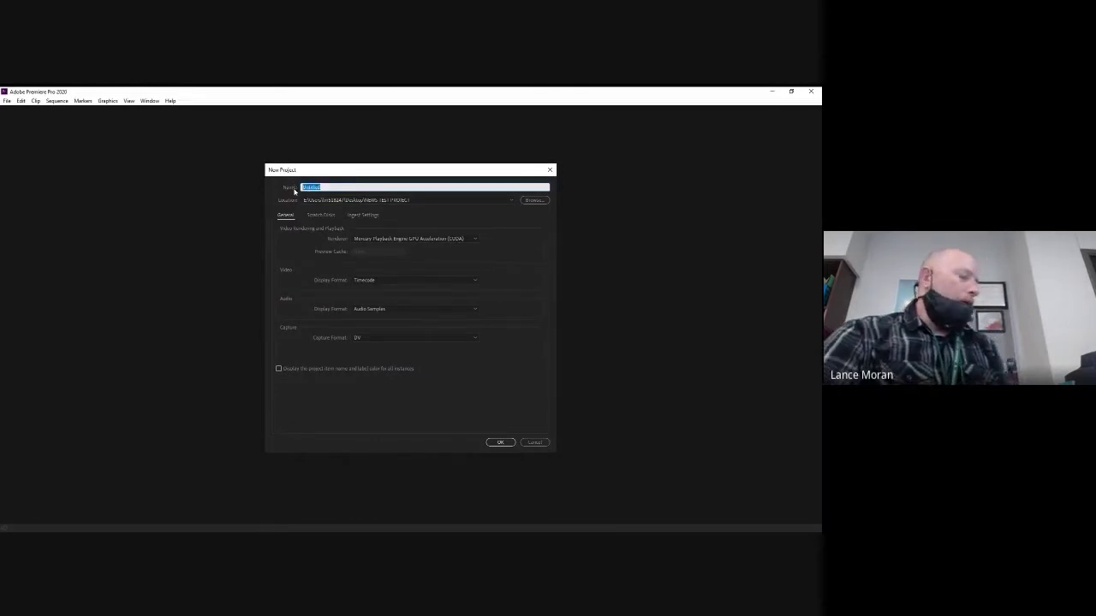
pyautogui.write('New')
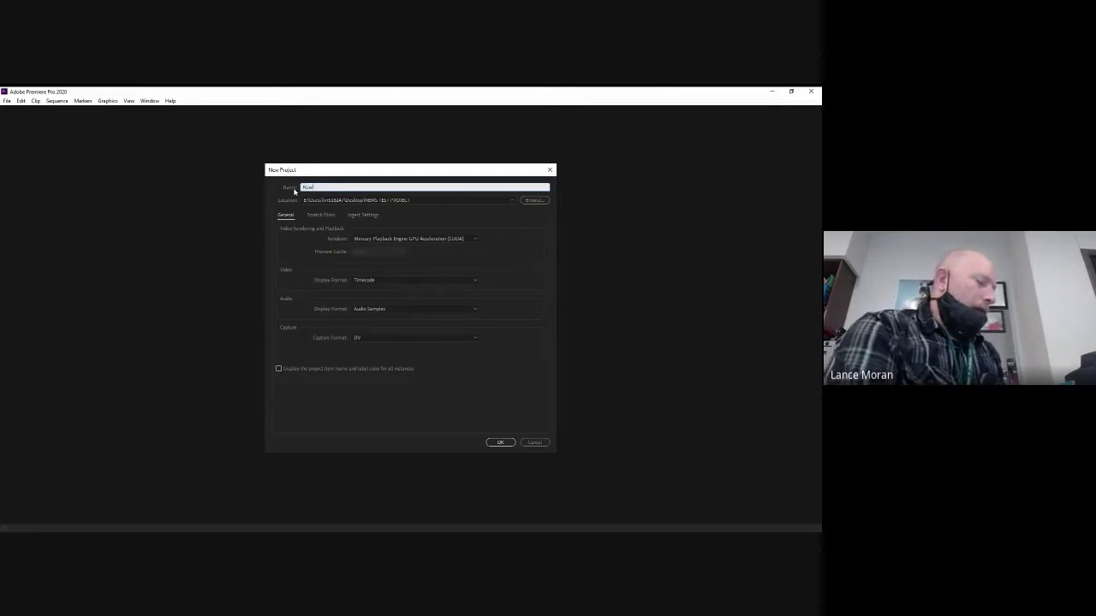
pyautogui.write('s Project')
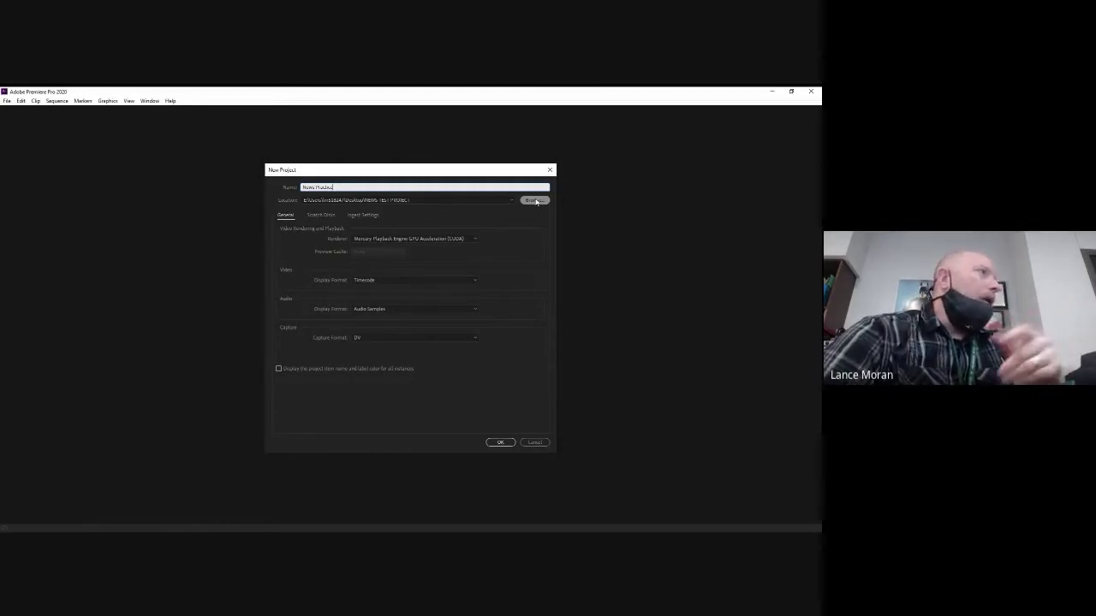
# Browse for a new project location and go to the Desktop.
pyautogui.click(534, 200)
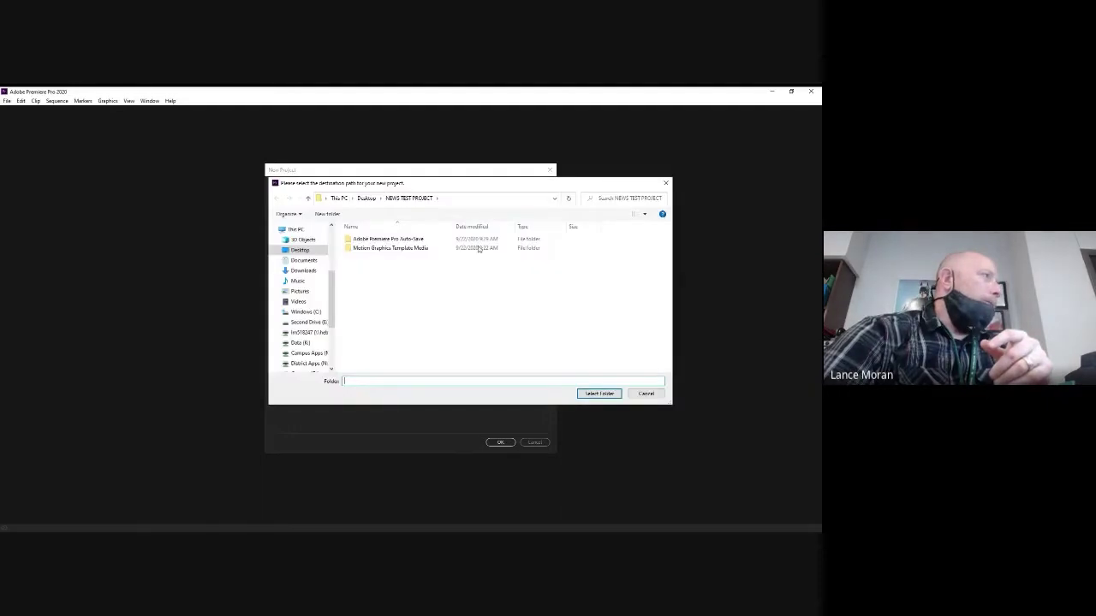
pyautogui.click(295, 250)
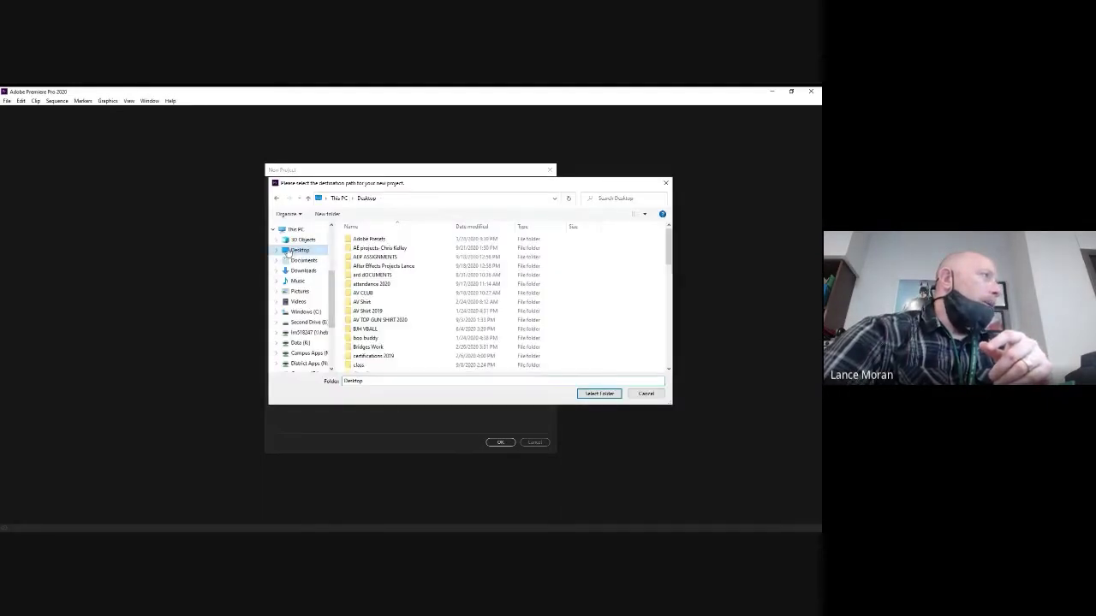
pyautogui.scroll(-6, 372, 317)
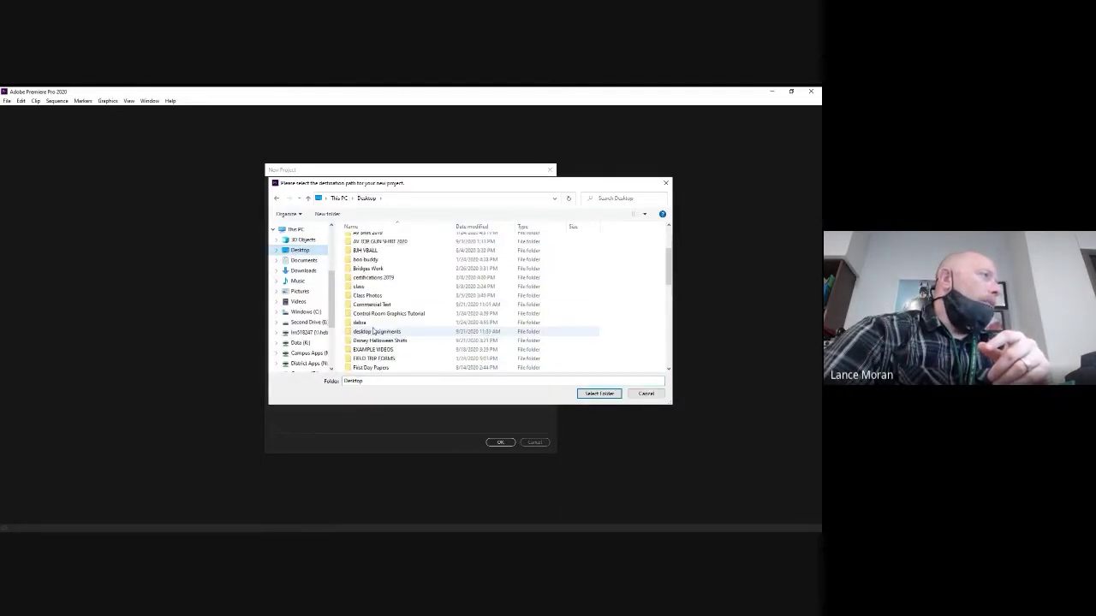
pyautogui.scroll(-3, 374, 332)
pyautogui.scroll(3, 339, 245)
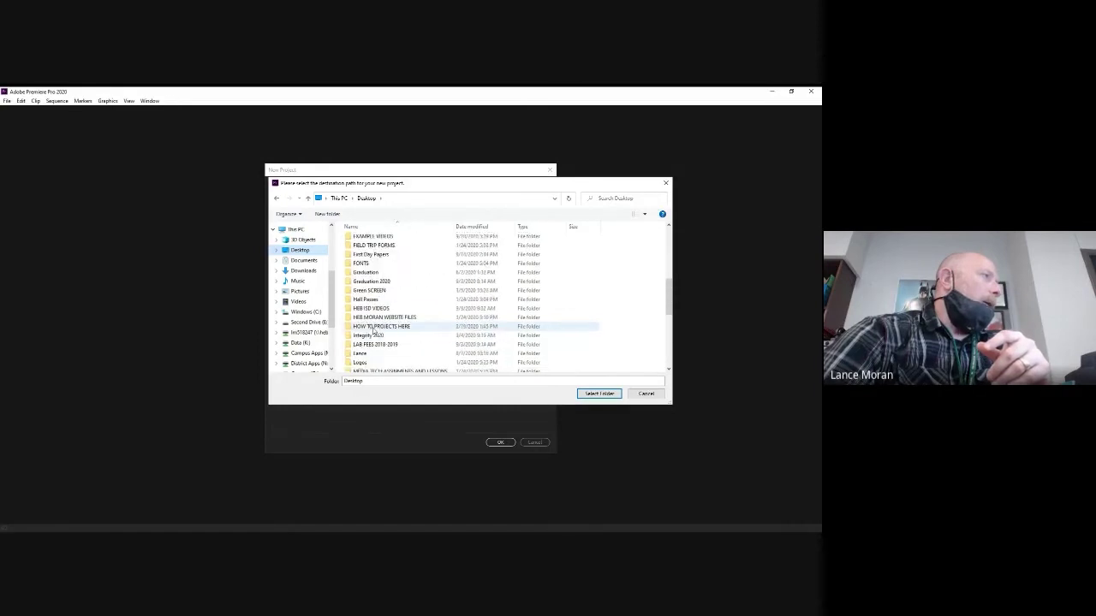
# Create a Desktop folder named NEWS PRAC PROJECT and select it as the project location.
pyautogui.click(326, 214)
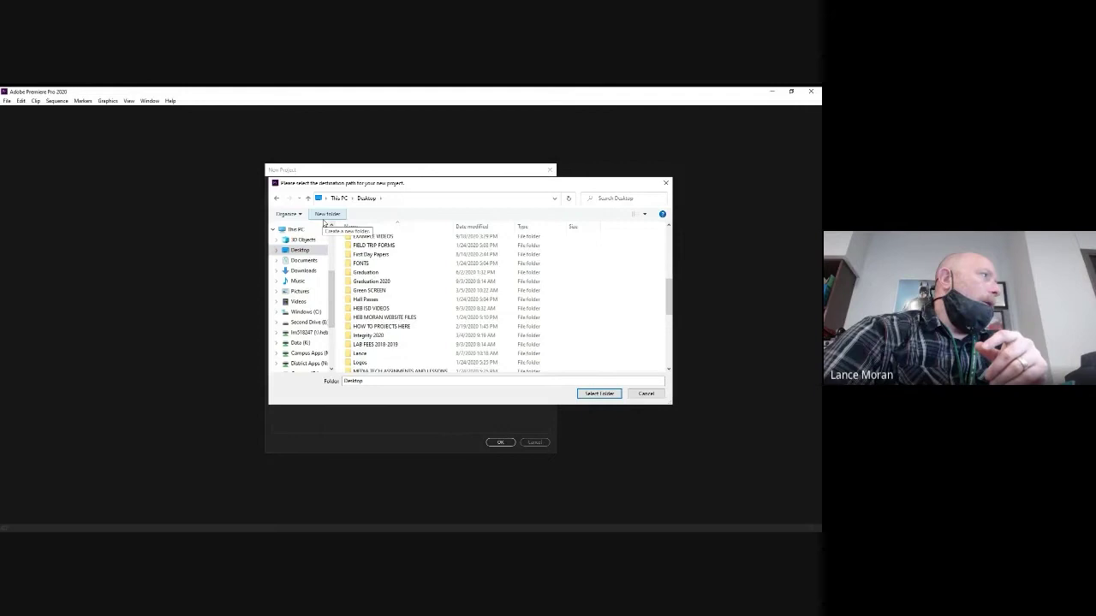
pyautogui.click(381, 350)
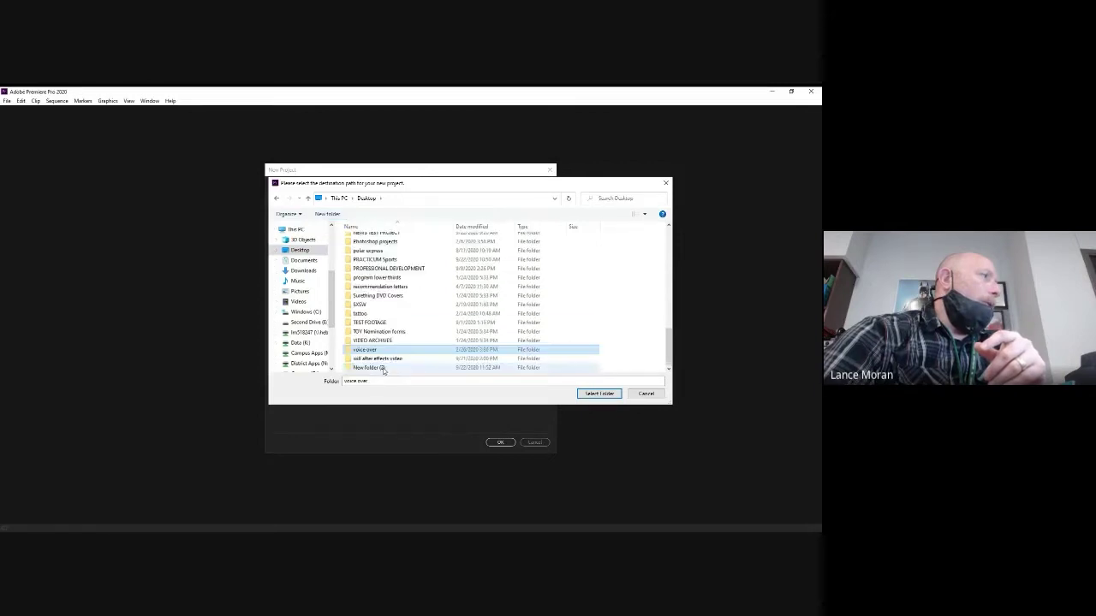
pyautogui.scroll(-1, 381, 364)
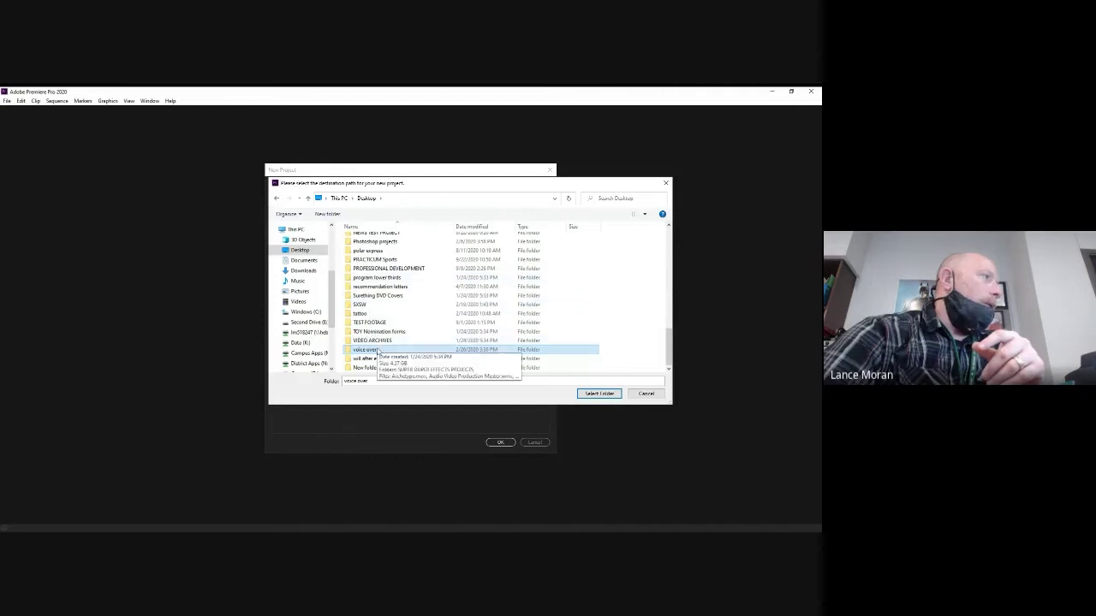
pyautogui.click(375, 367)
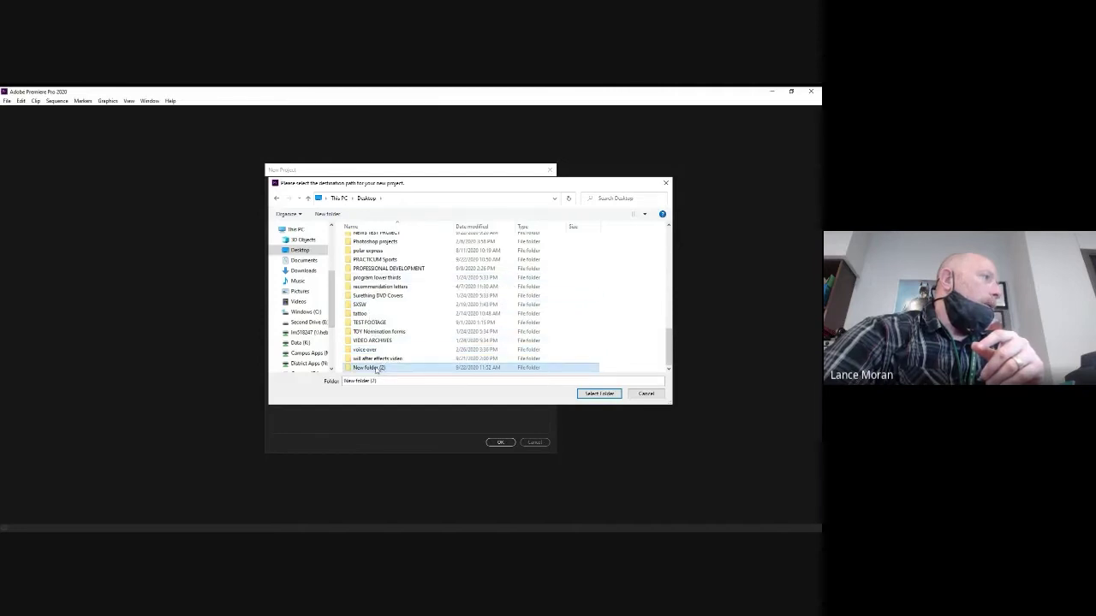
pyautogui.click(375, 368)
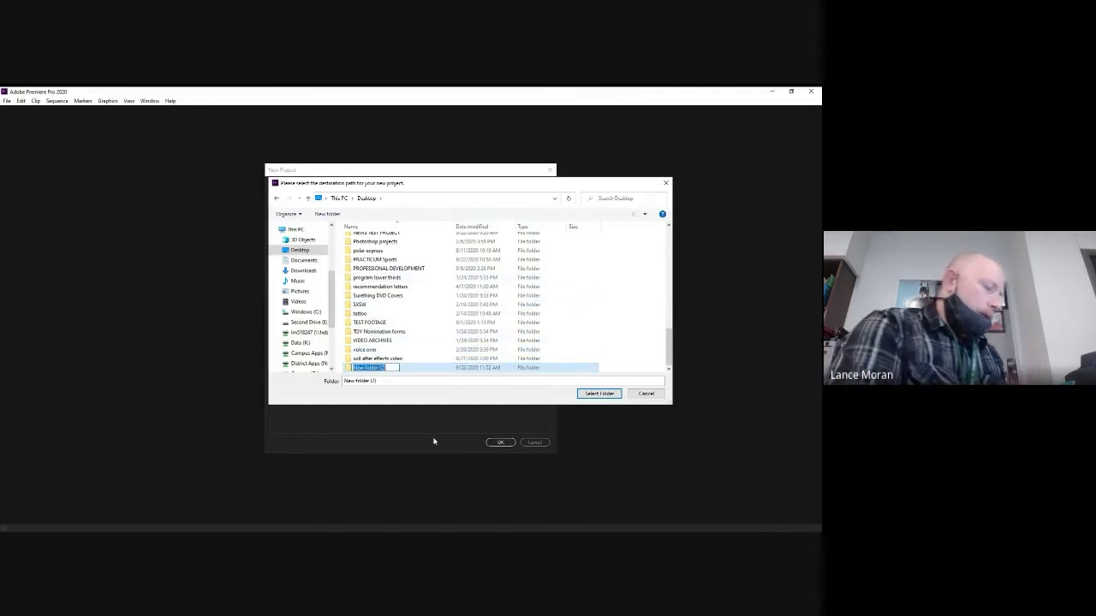
pyautogui.write('NEWS PRAC')
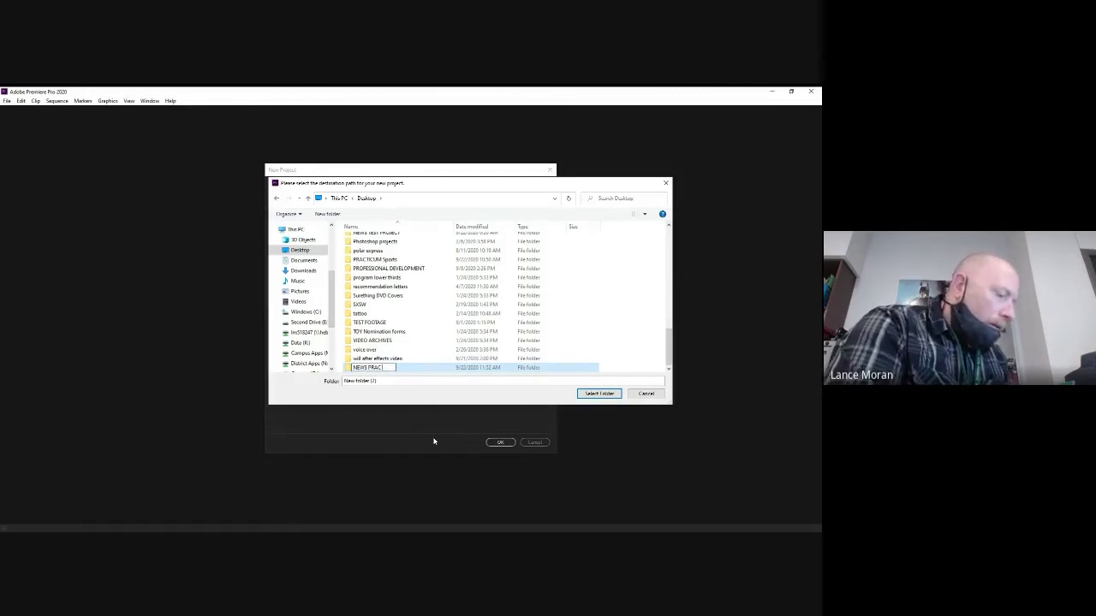
pyautogui.write(' PROJ')
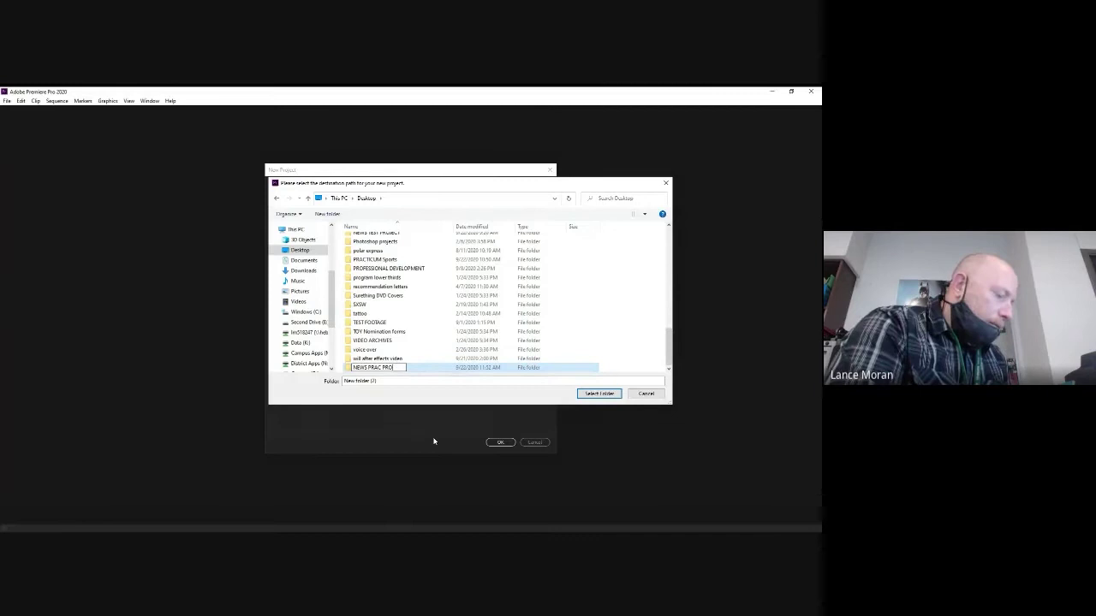
pyautogui.write('ECT')
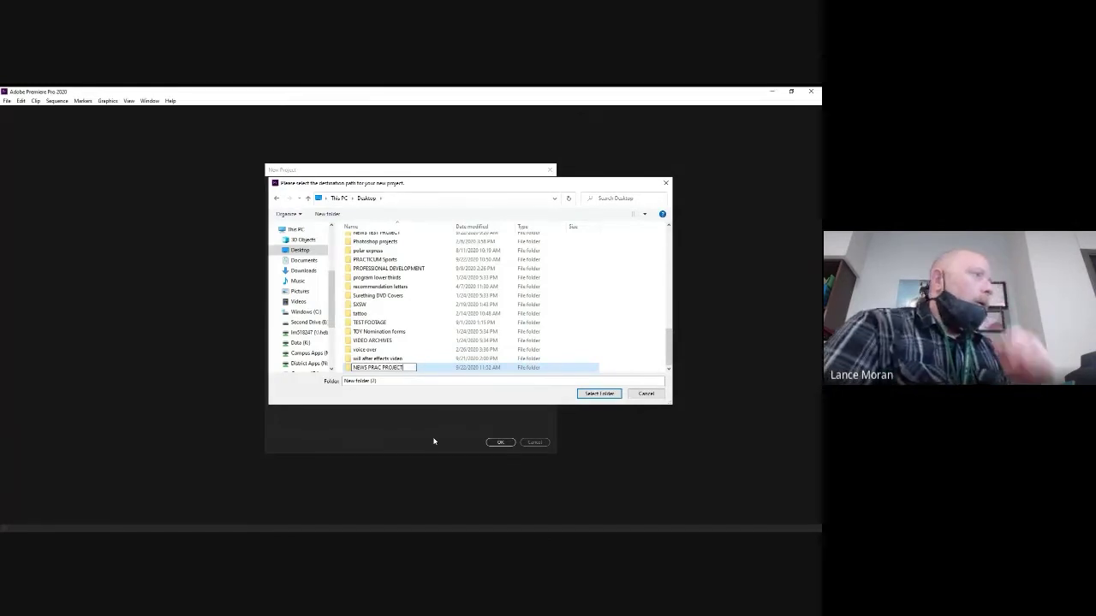
pyautogui.press('Return')
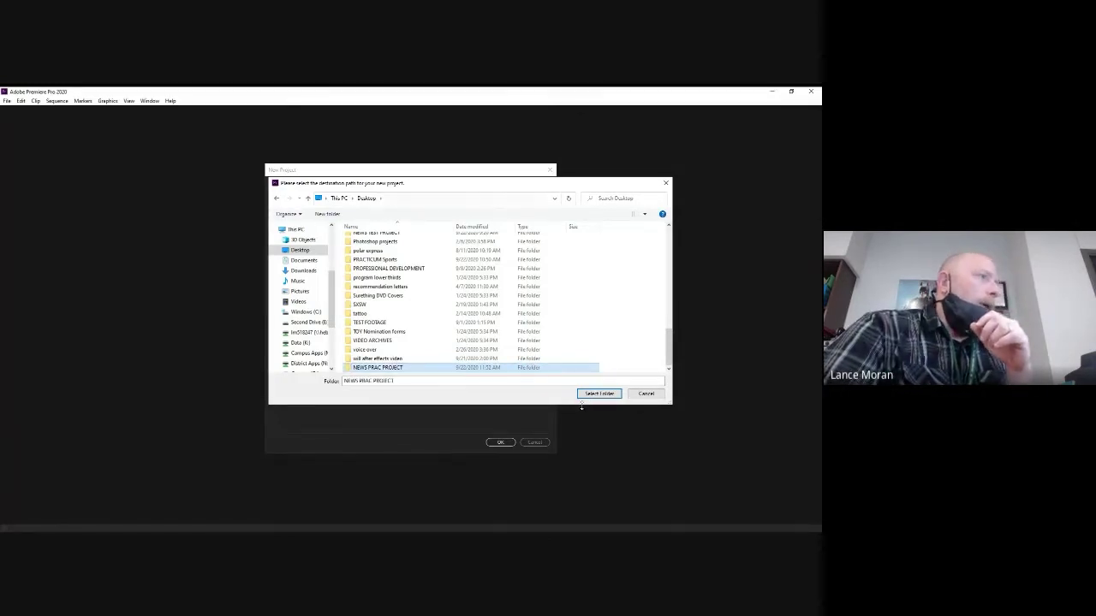
pyautogui.click(599, 394)
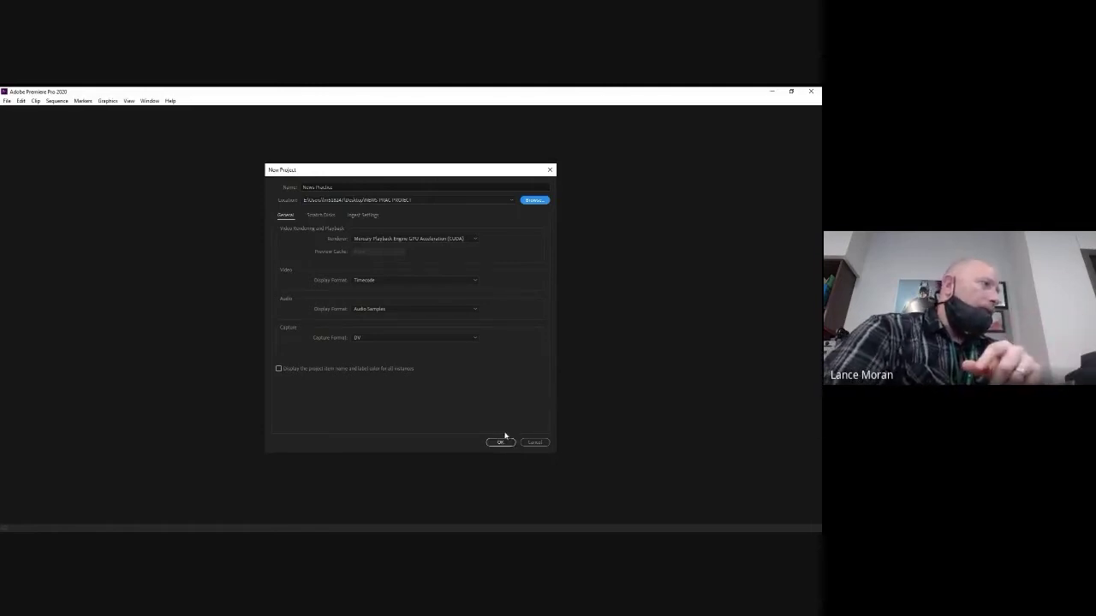
# Create the News Practice project and widen the Program monitor panel.
pyautogui.click(503, 443)
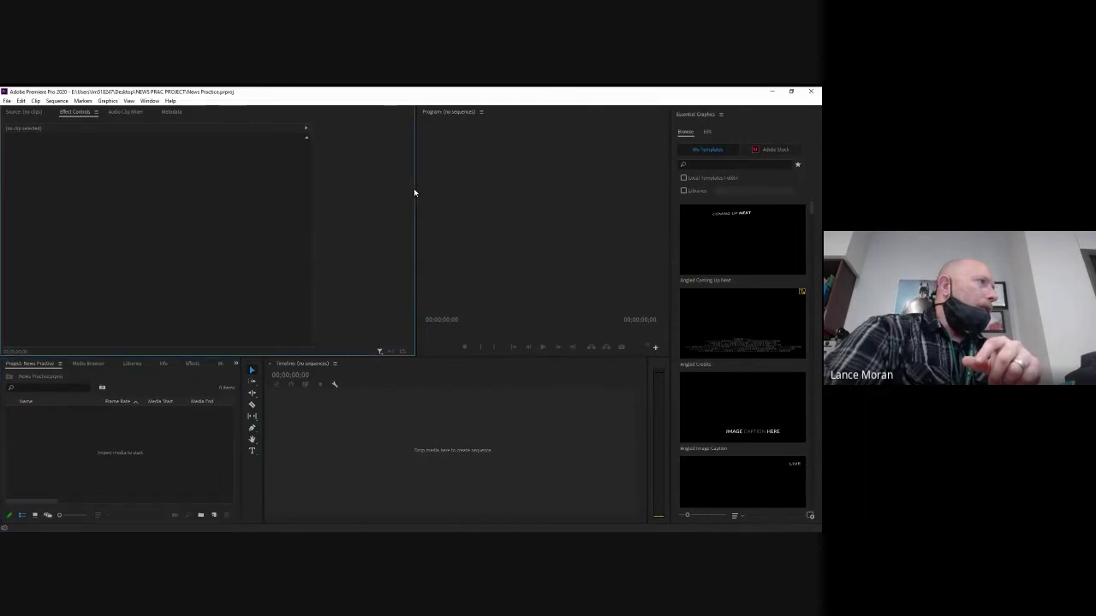
pyautogui.moveTo(415, 192); pyautogui.dragTo(333, 195)
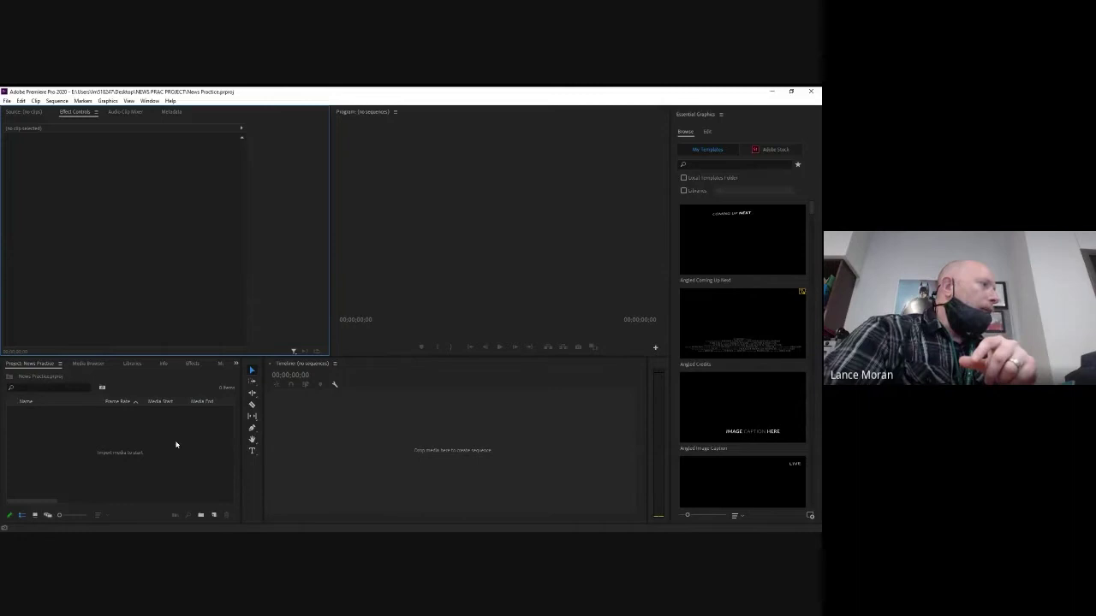
pyautogui.click(401, 442)
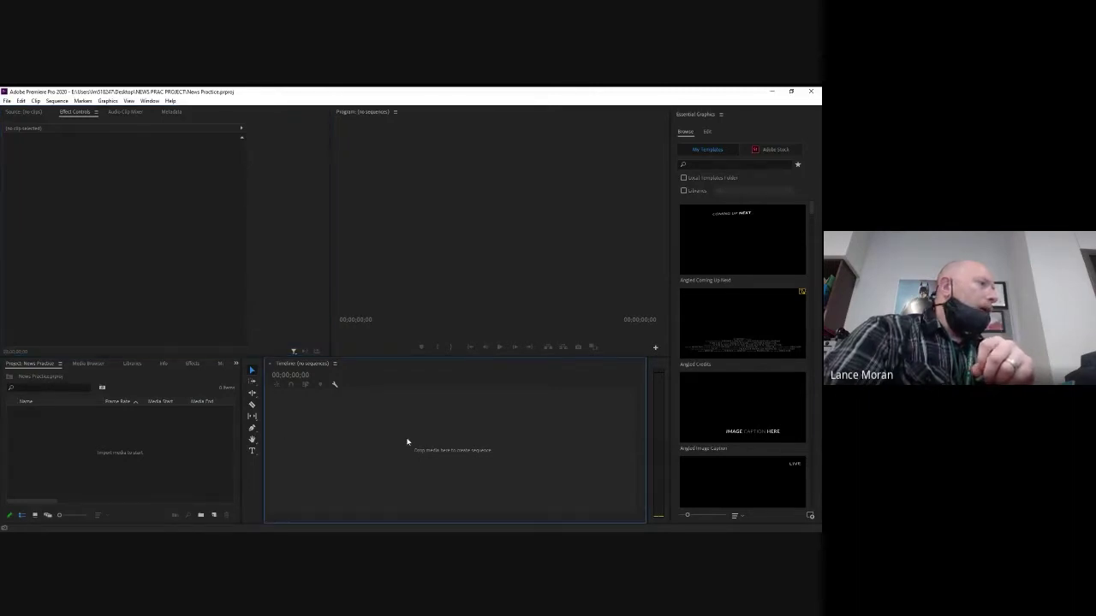
pyautogui.click(159, 265)
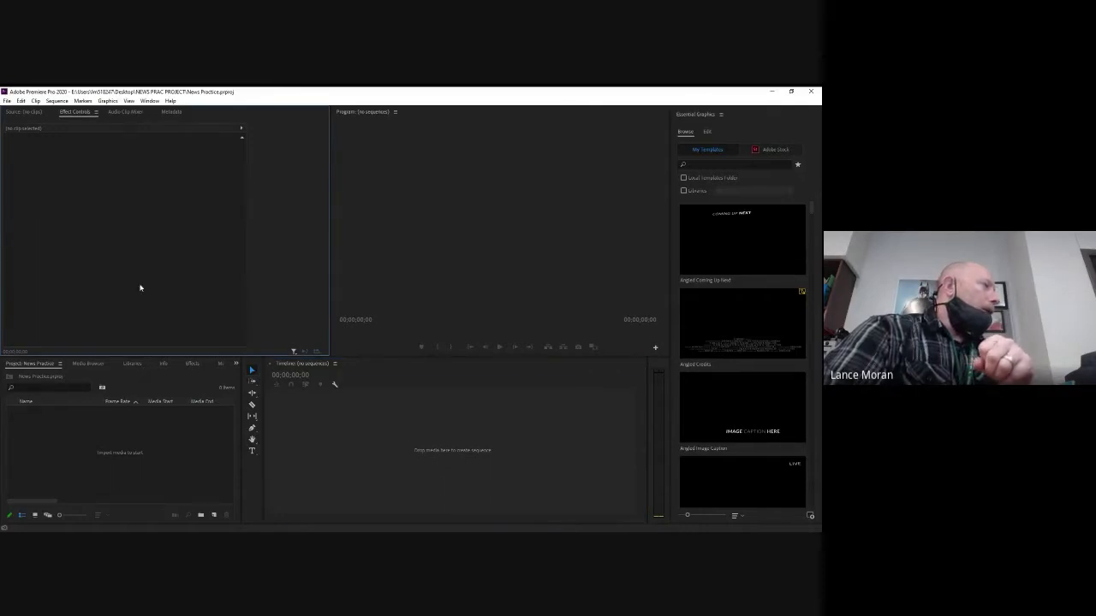
pyautogui.click(470, 231)
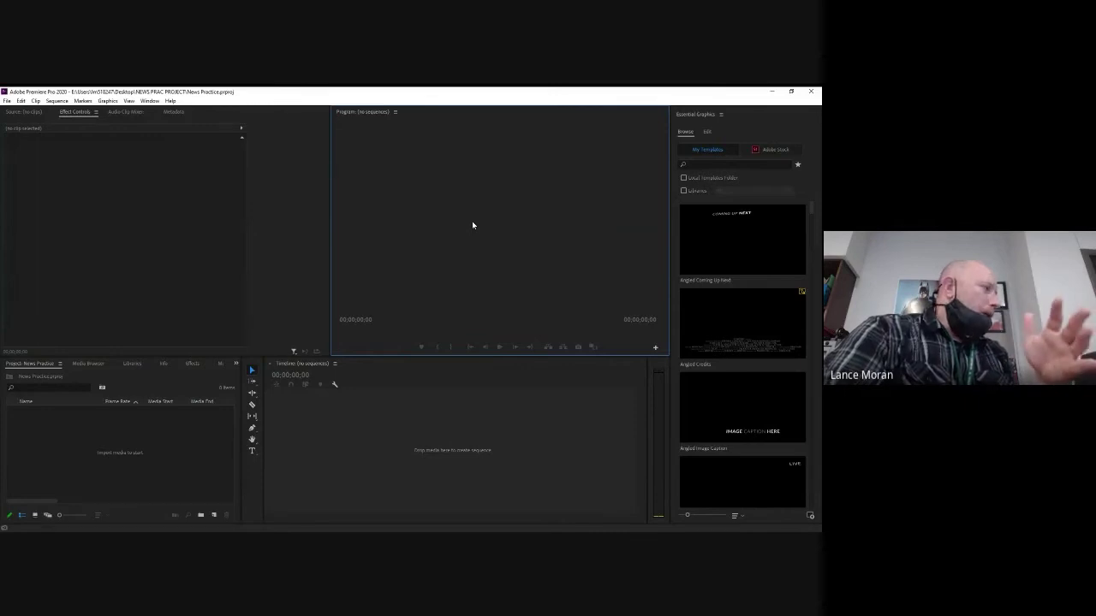
pyautogui.click(162, 442)
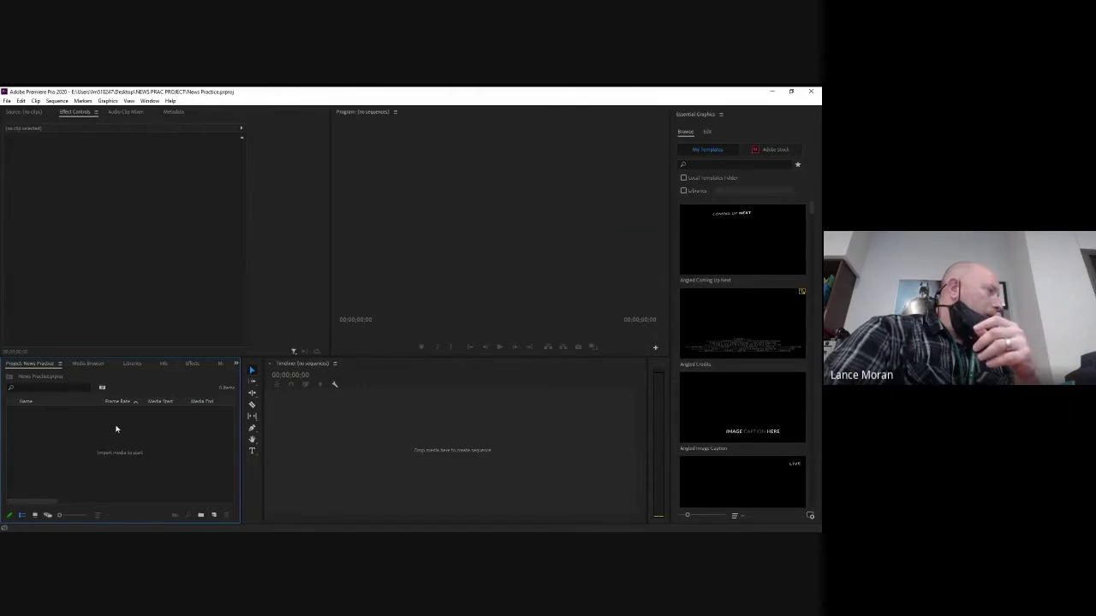
# Import after_effects_basics_2.mp4, the two news music tracks and the two storyboard JPGs.
pyautogui.doubleClick(116, 429)
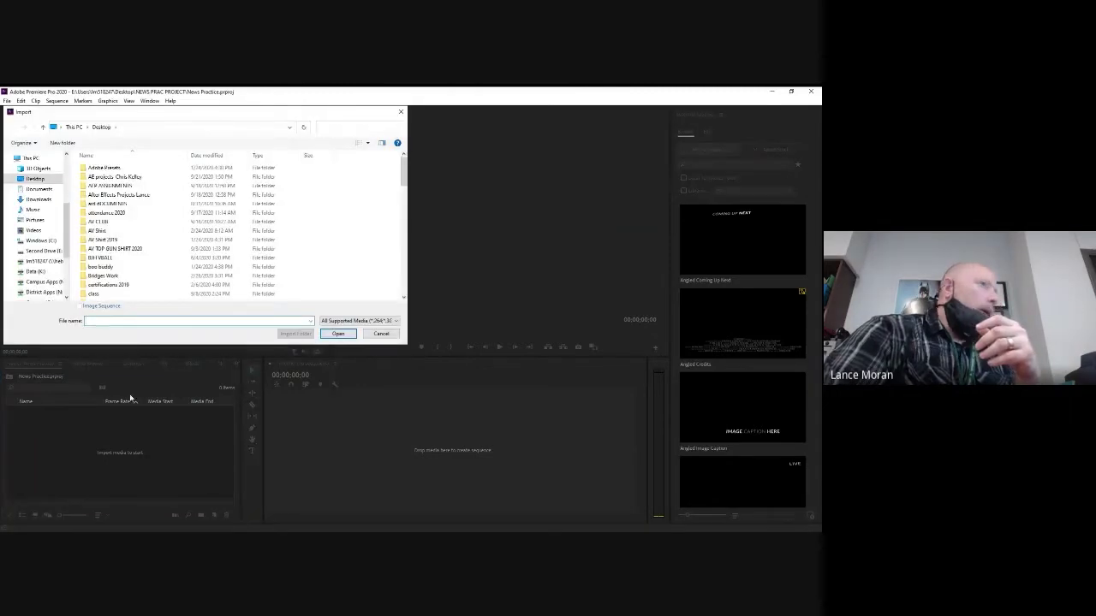
pyautogui.scroll(-4, 137, 236)
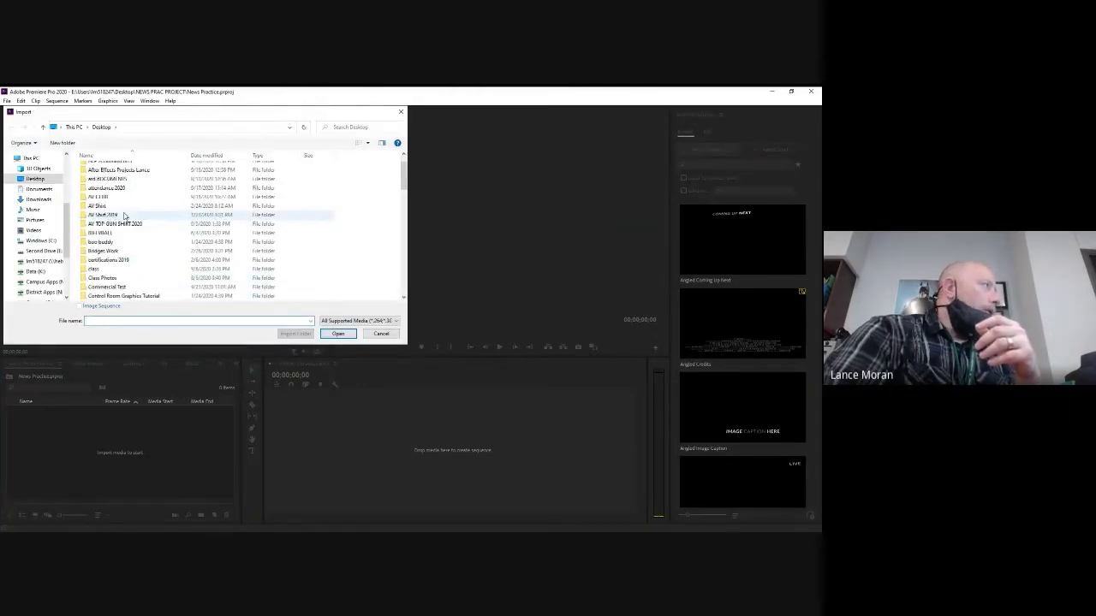
pyautogui.scroll(4, 129, 218)
pyautogui.scroll(-2, 124, 215)
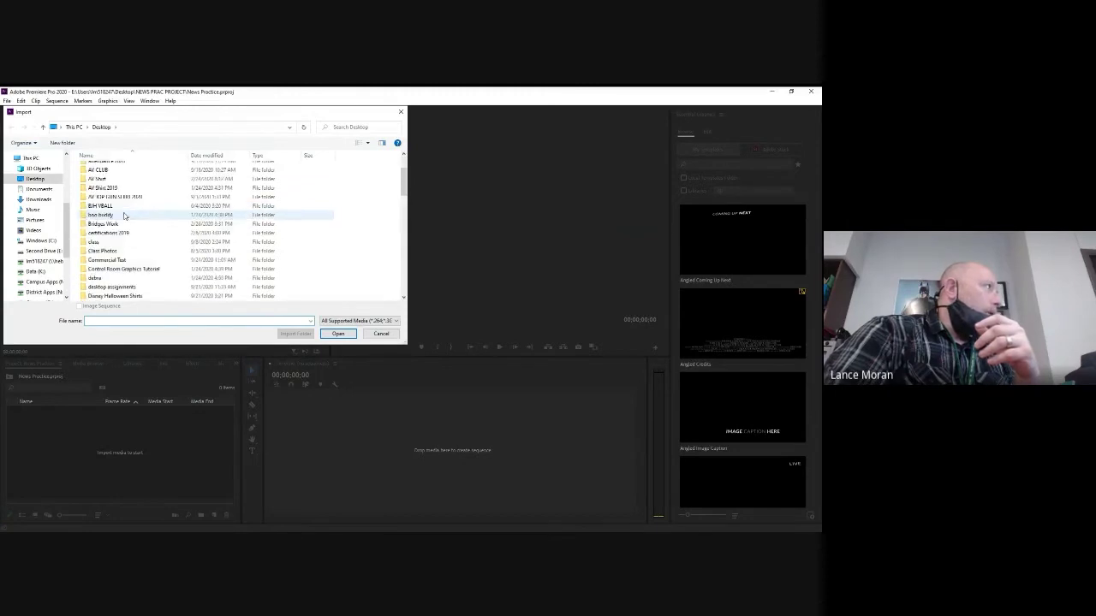
pyautogui.scroll(-5, 111, 222)
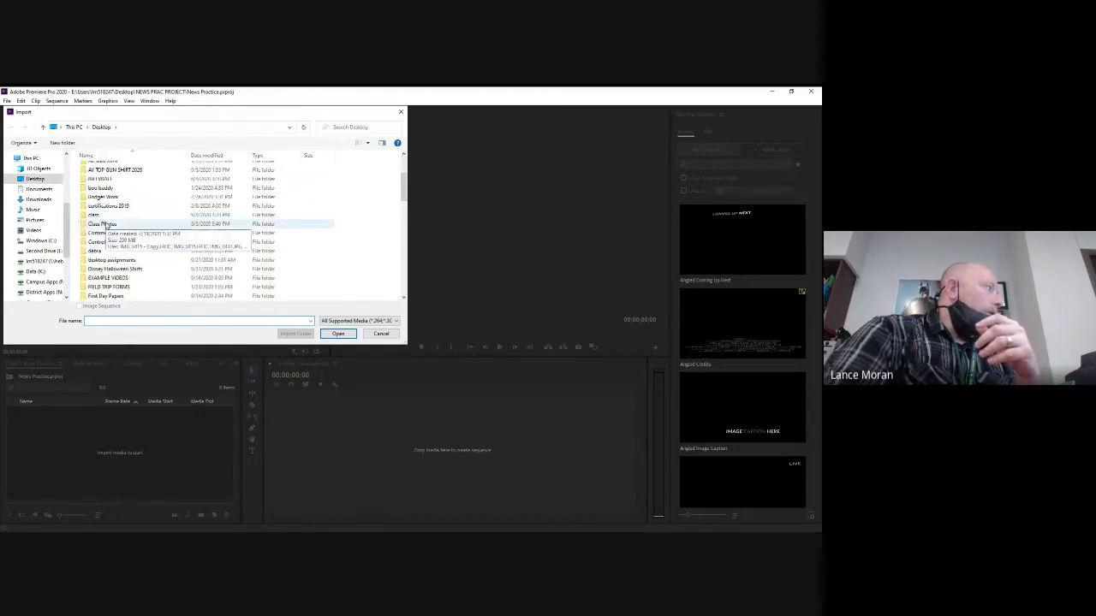
pyautogui.scroll(-5, 107, 225)
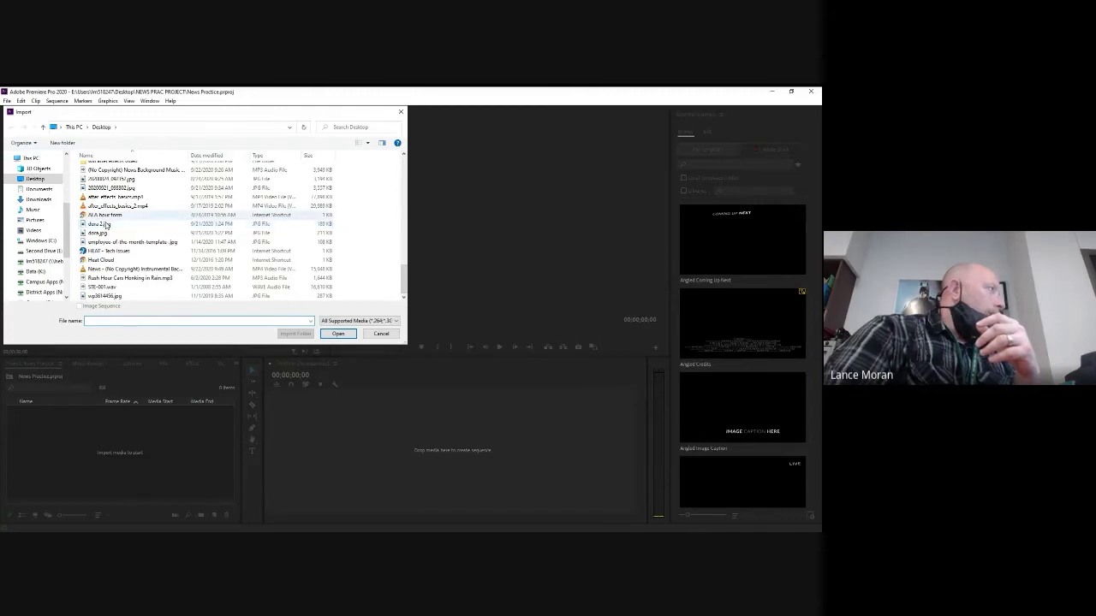
pyautogui.click(107, 207)
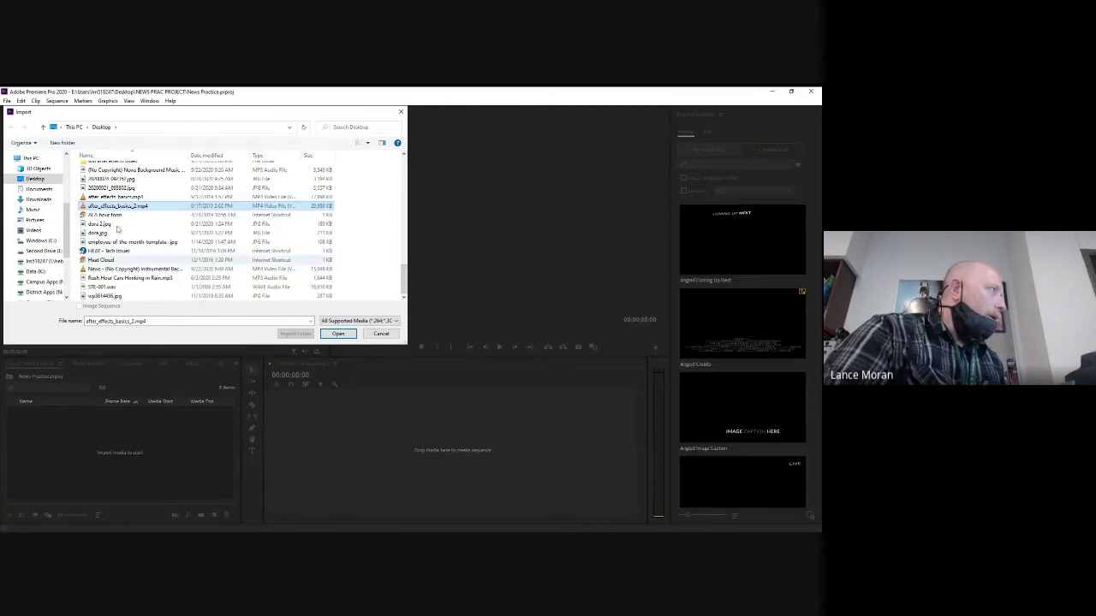
pyautogui.keyDown('ctrl'); pyautogui.click(112, 268); pyautogui.keyUp('ctrl')
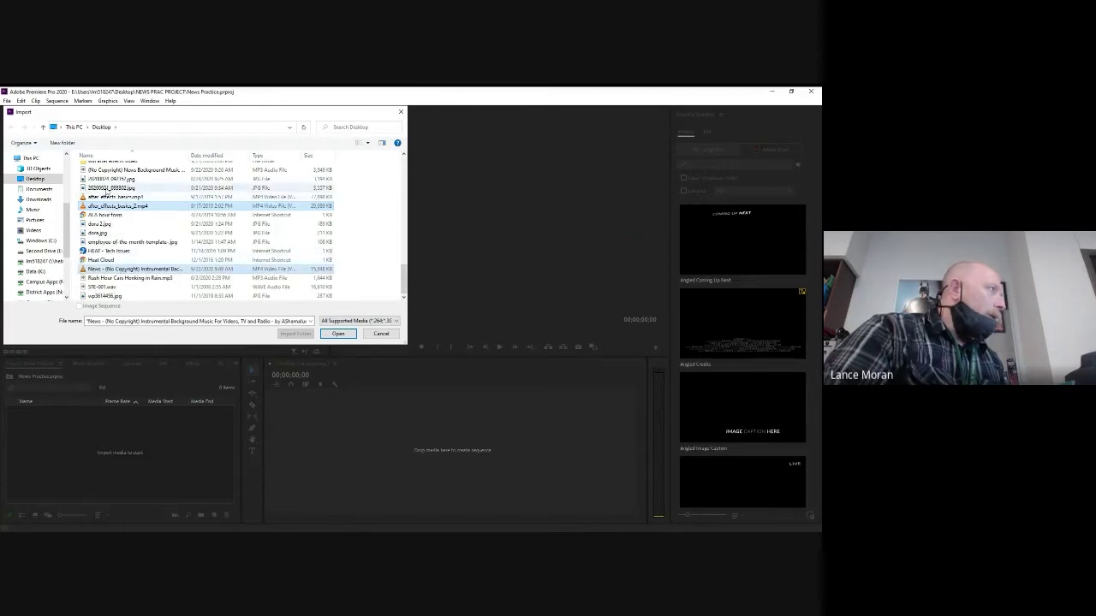
pyautogui.keyDown('ctrl'); pyautogui.click(111, 187); pyautogui.keyUp('ctrl')
pyautogui.keyDown('ctrl'); pyautogui.click(111, 179); pyautogui.keyUp('ctrl')
pyautogui.keyDown('ctrl'); pyautogui.click(120, 169); pyautogui.keyUp('ctrl')
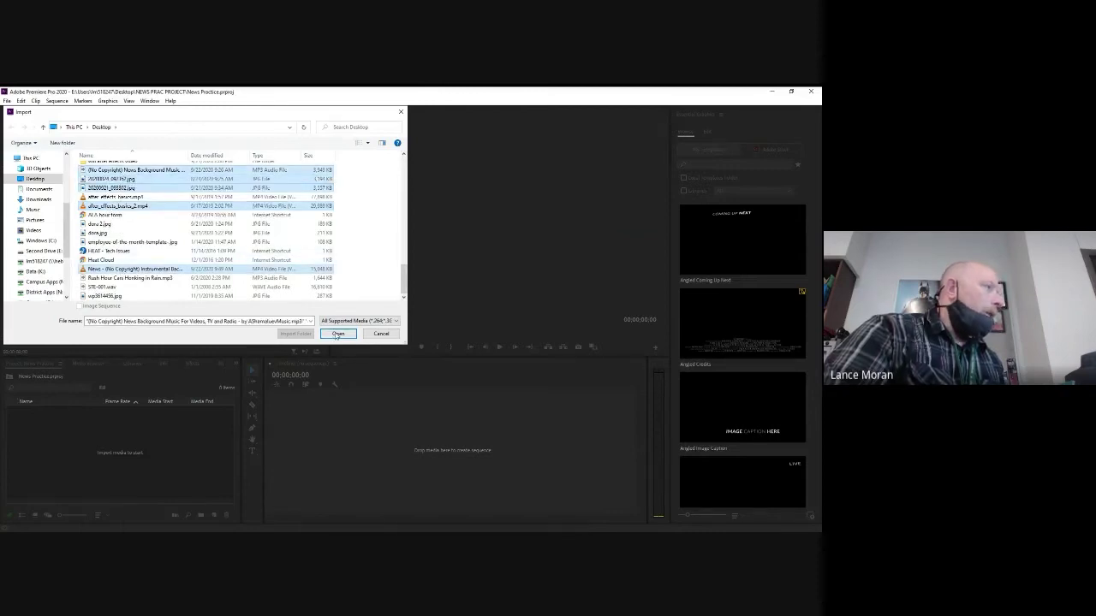
pyautogui.click(338, 334)
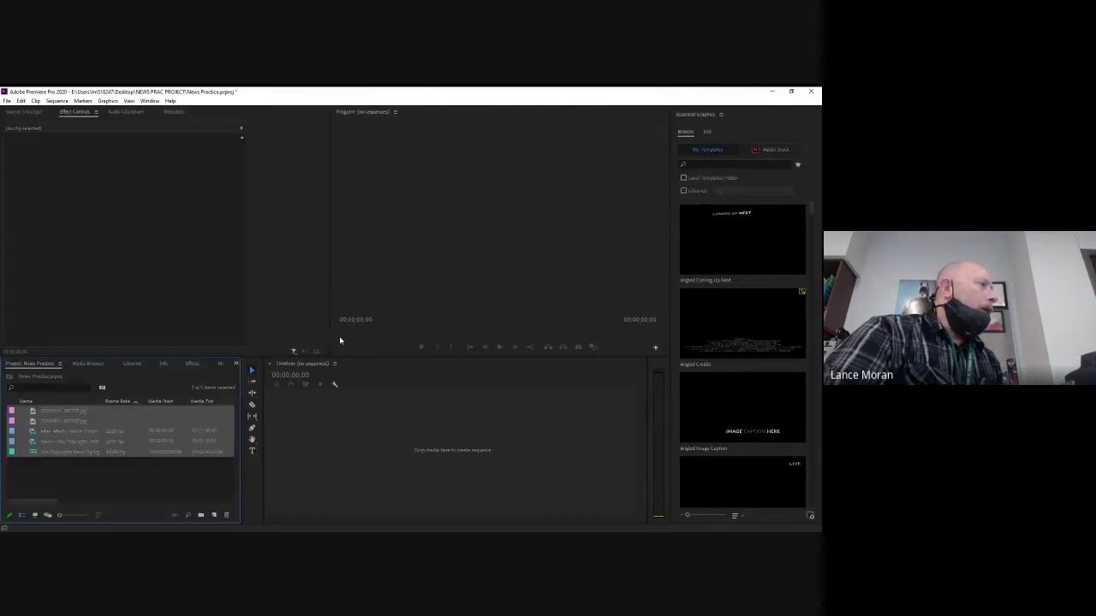
# Preview the storyboard photo, after_effects_basics_2 clip and News instrumental clip in the Source monitor.
pyautogui.click(105, 472)
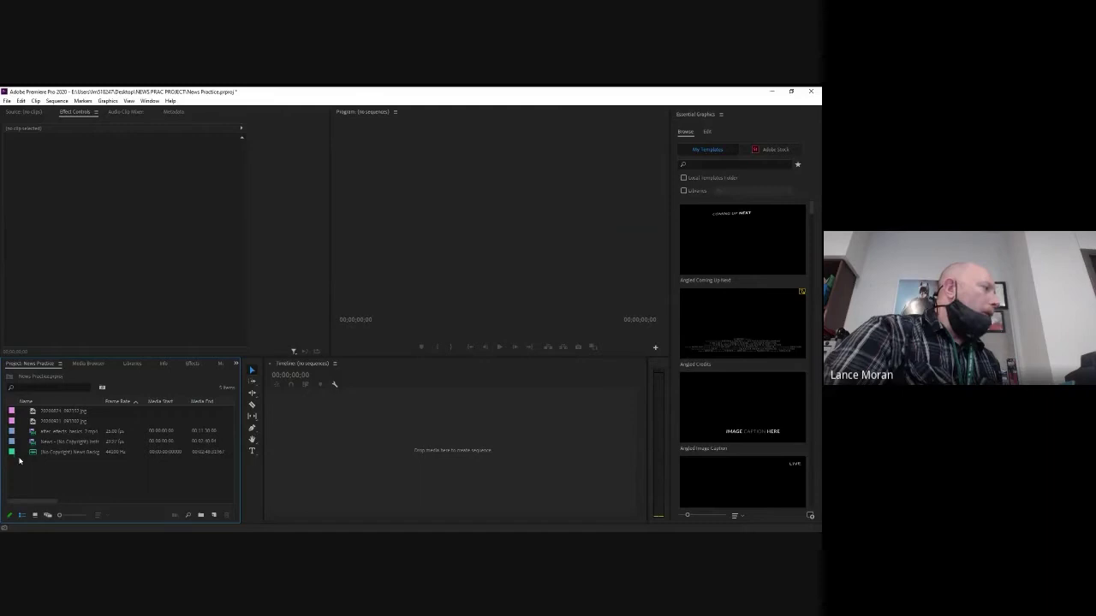
pyautogui.doubleClick(57, 418)
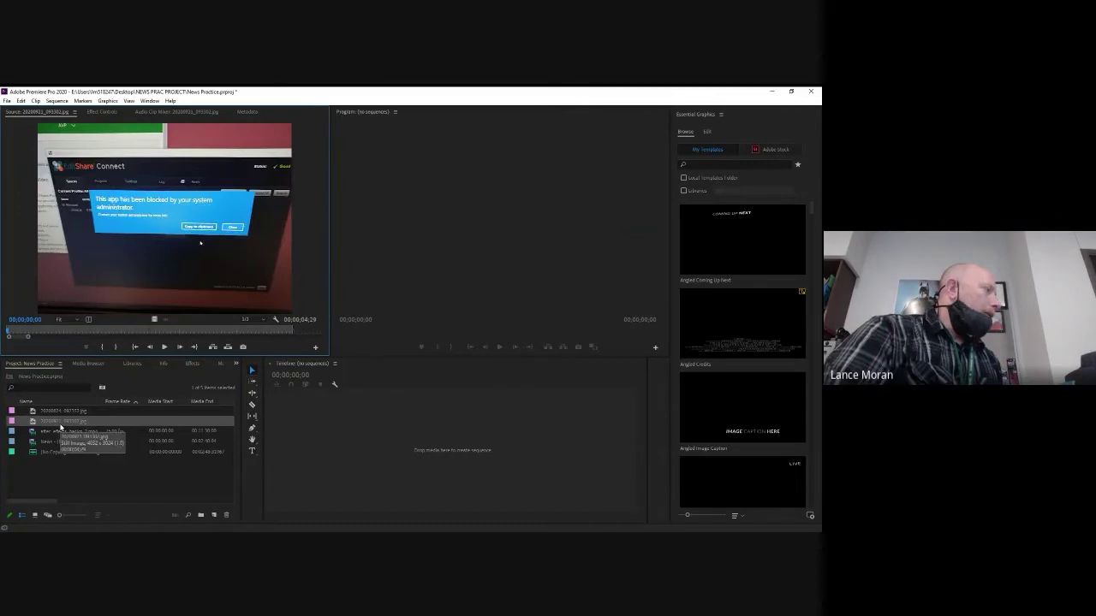
pyautogui.doubleClick(55, 433)
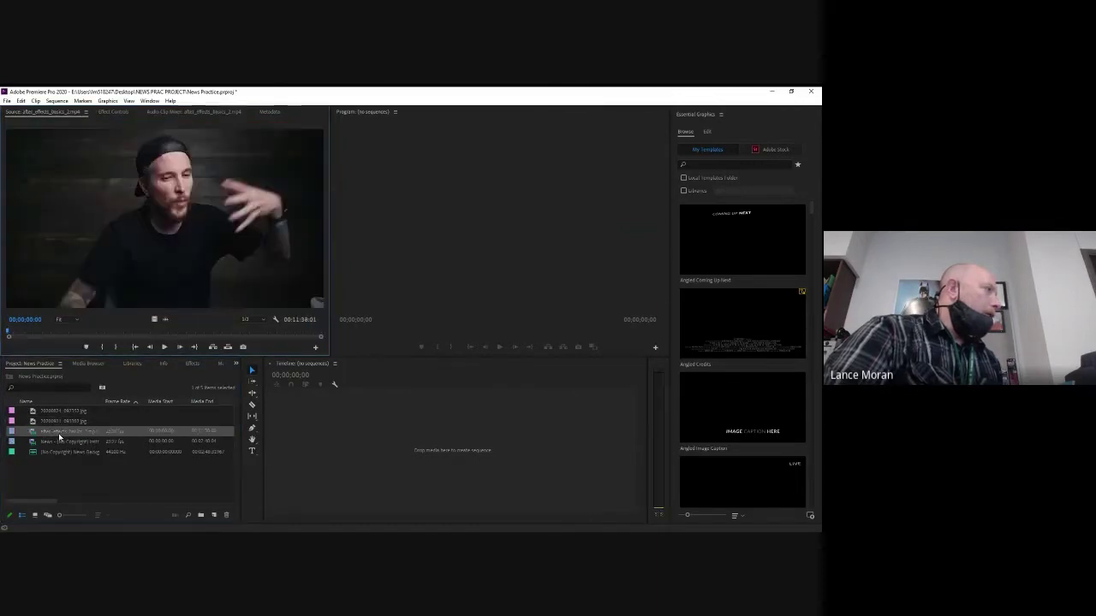
pyautogui.doubleClick(66, 441)
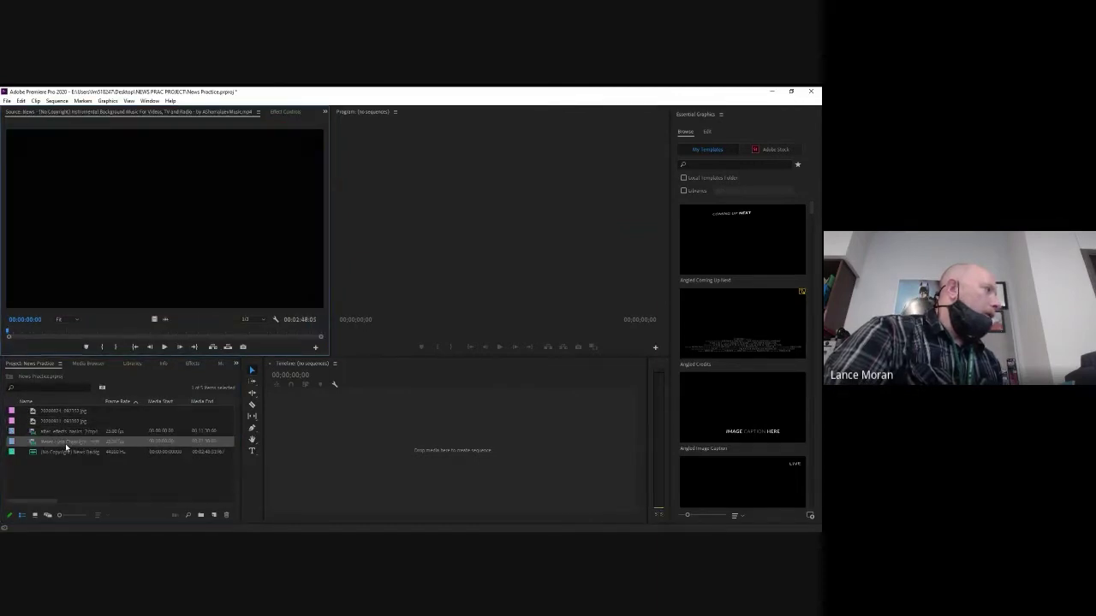
# Preview the News Background music waveform, then reopen the storyboard photo.
pyautogui.click(14, 454)
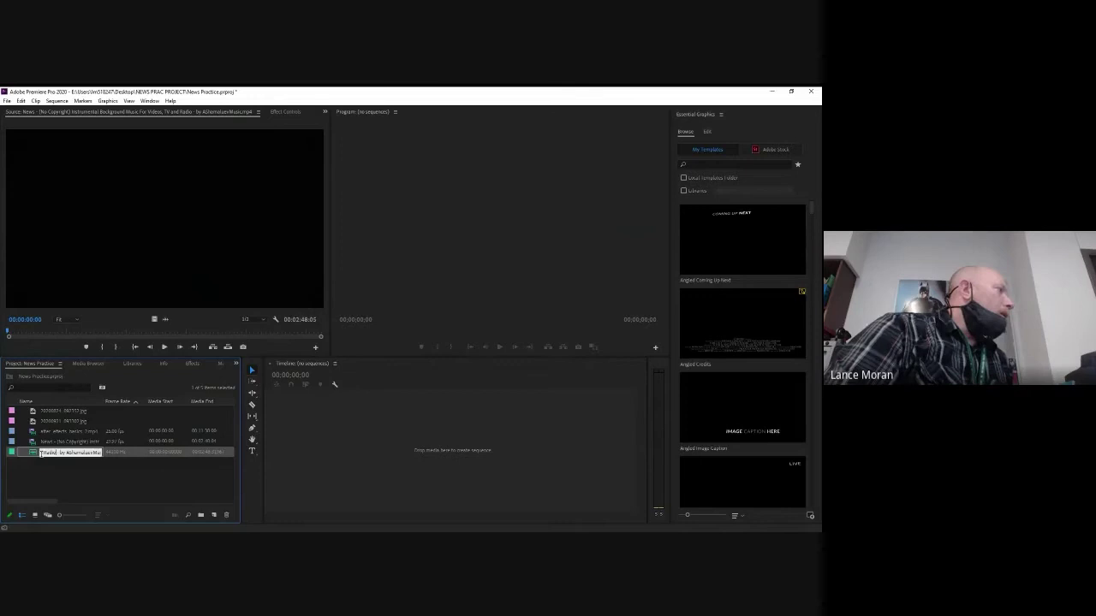
pyautogui.doubleClick(34, 455)
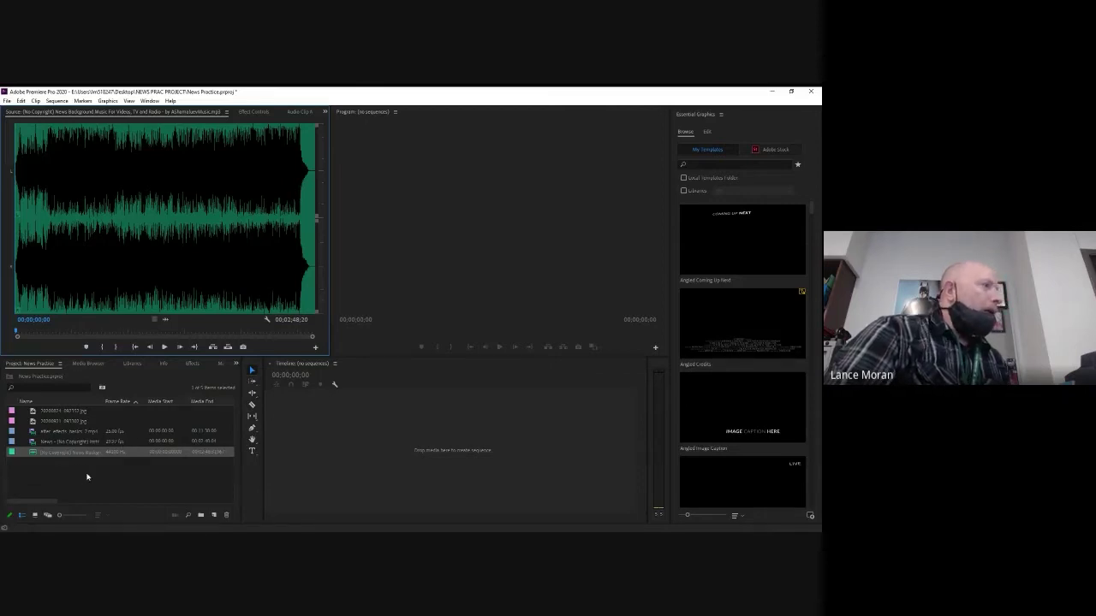
pyautogui.click(158, 458)
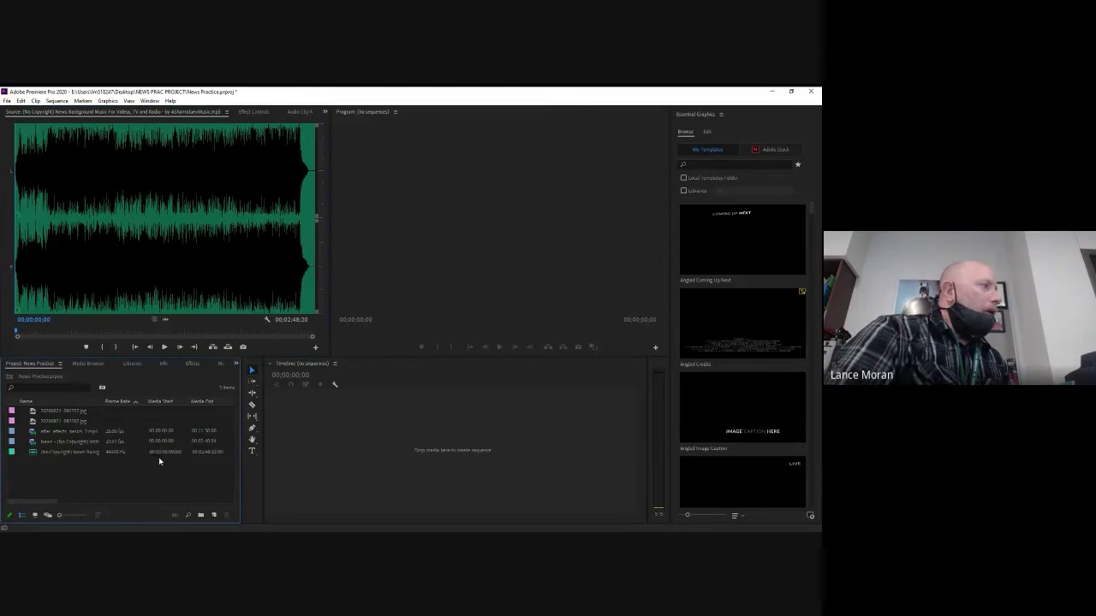
pyautogui.click(310, 445)
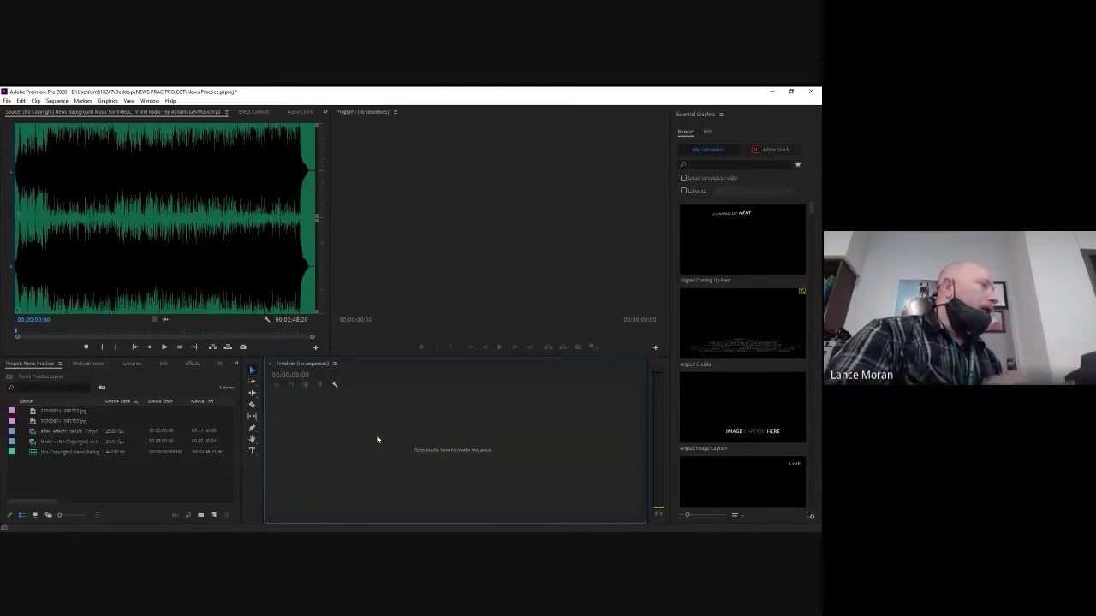
pyautogui.doubleClick(73, 414)
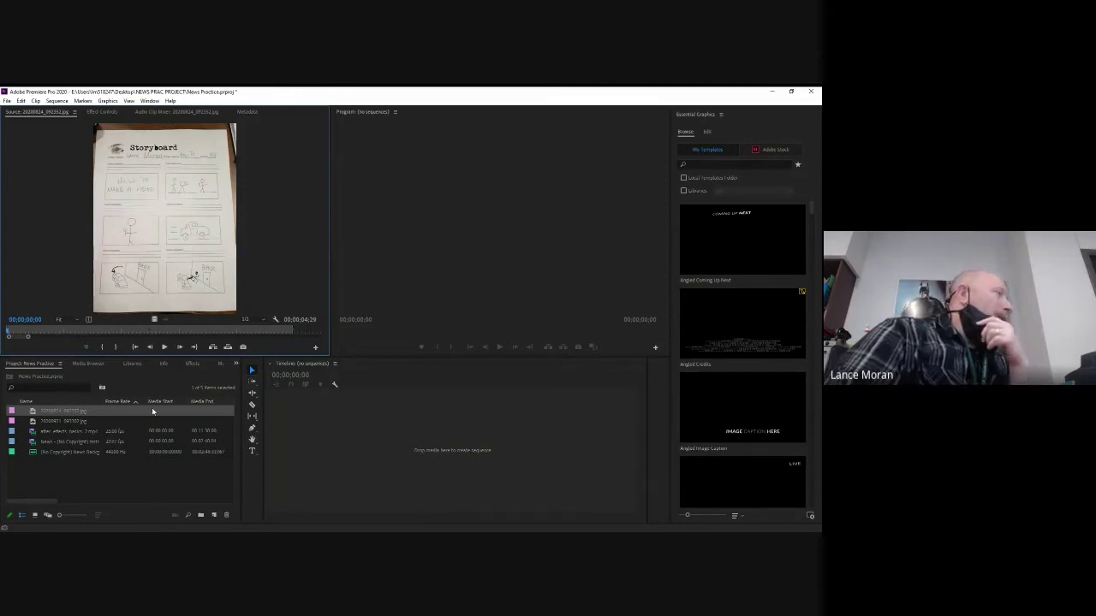
# Build an after_effects_basics_2 sequence from the clip, then delete its clips from the timeline.
pyautogui.doubleClick(54, 432)
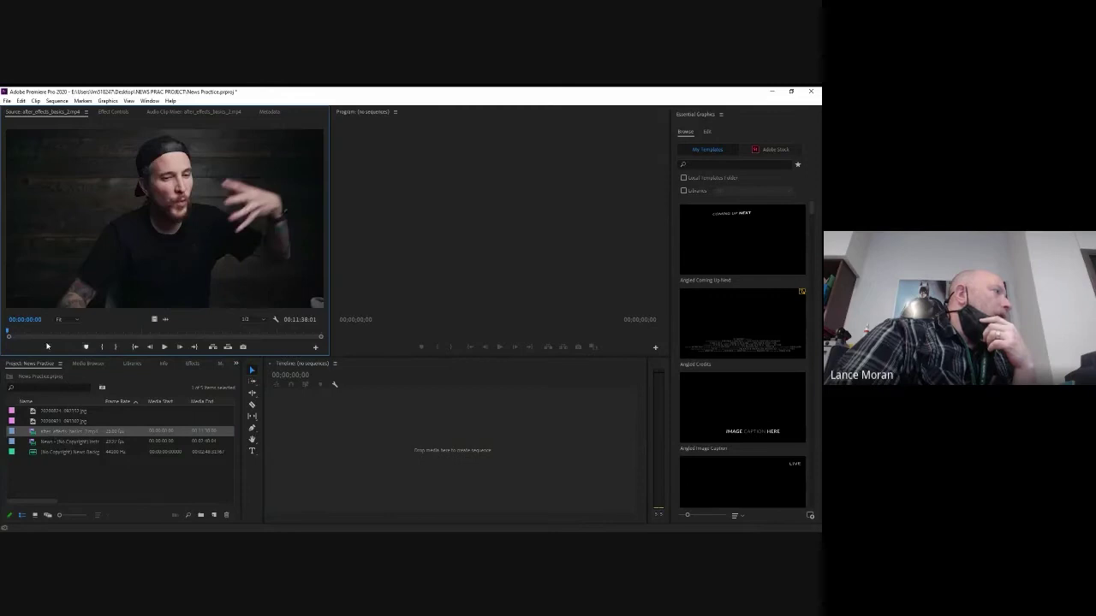
pyautogui.moveTo(291, 364); pyautogui.dragTo(368, 435)
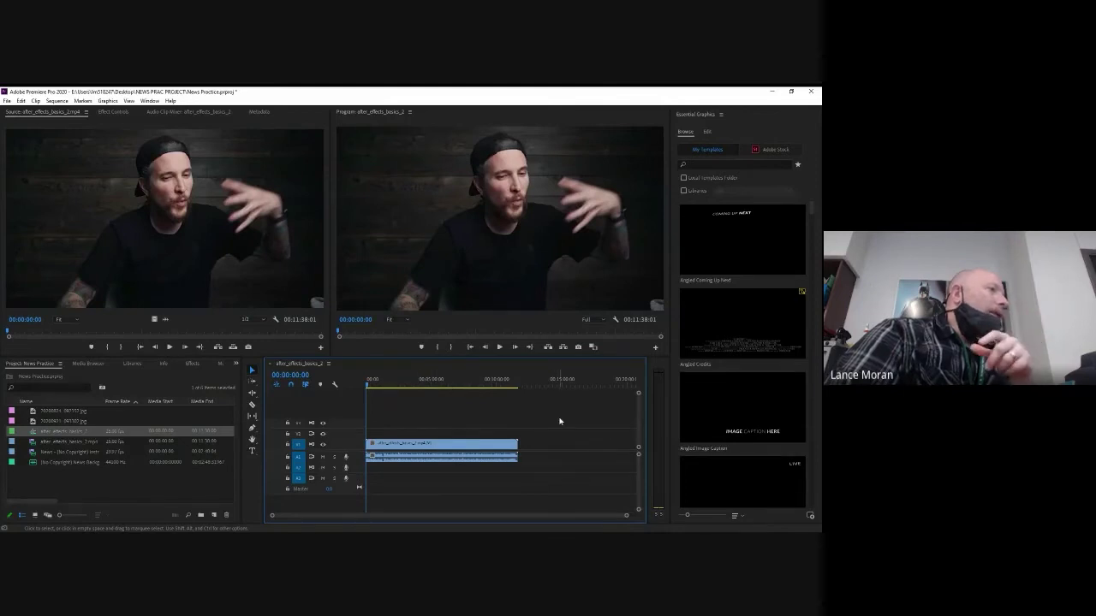
pyautogui.moveTo(560, 421); pyautogui.dragTo(460, 483)
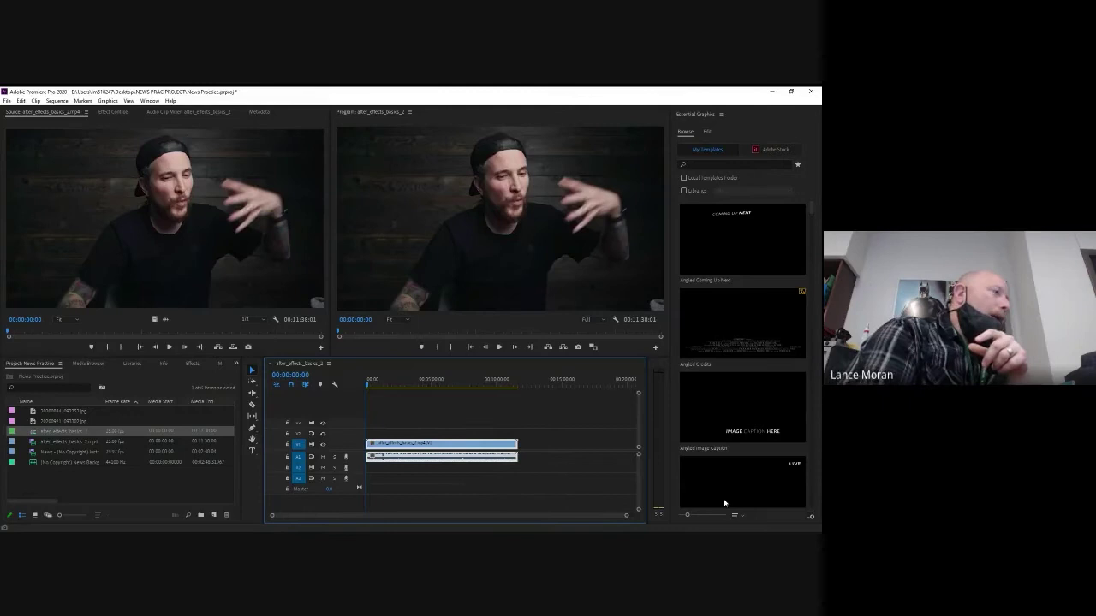
pyautogui.press('Delete')
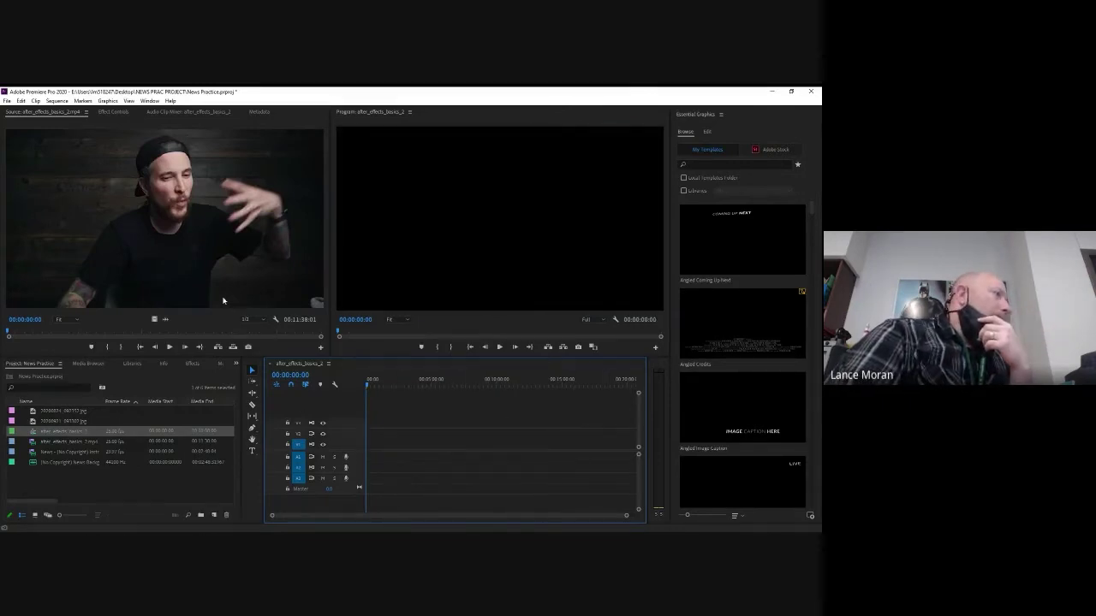
pyautogui.click(37, 413)
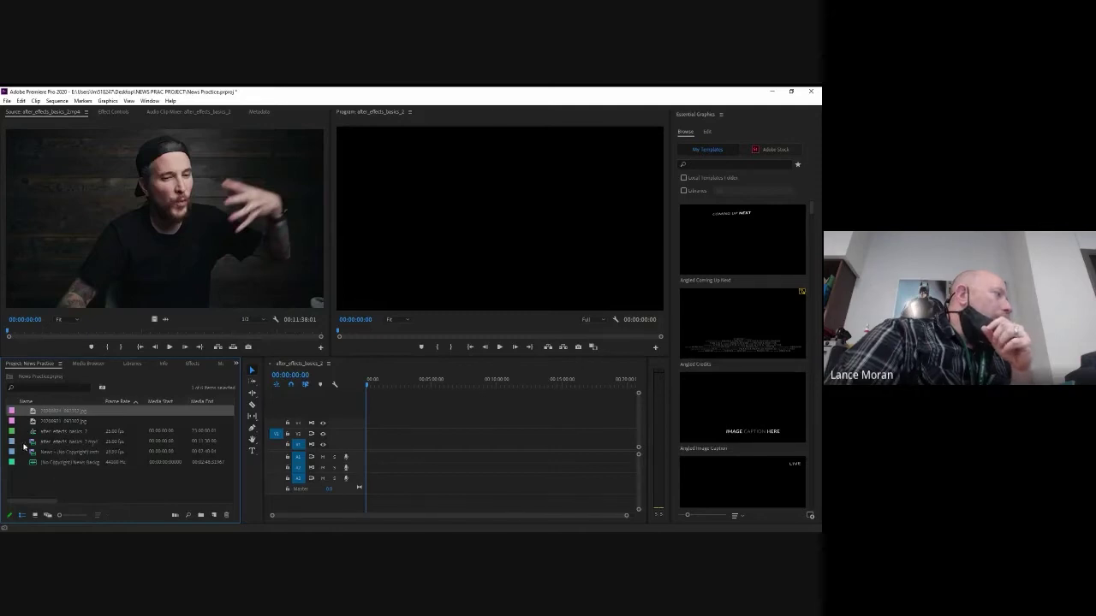
# Set an In point at 00:00:26:01 and an Out point 00:00:12:25 later on the News clip.
pyautogui.doubleClick(37, 451)
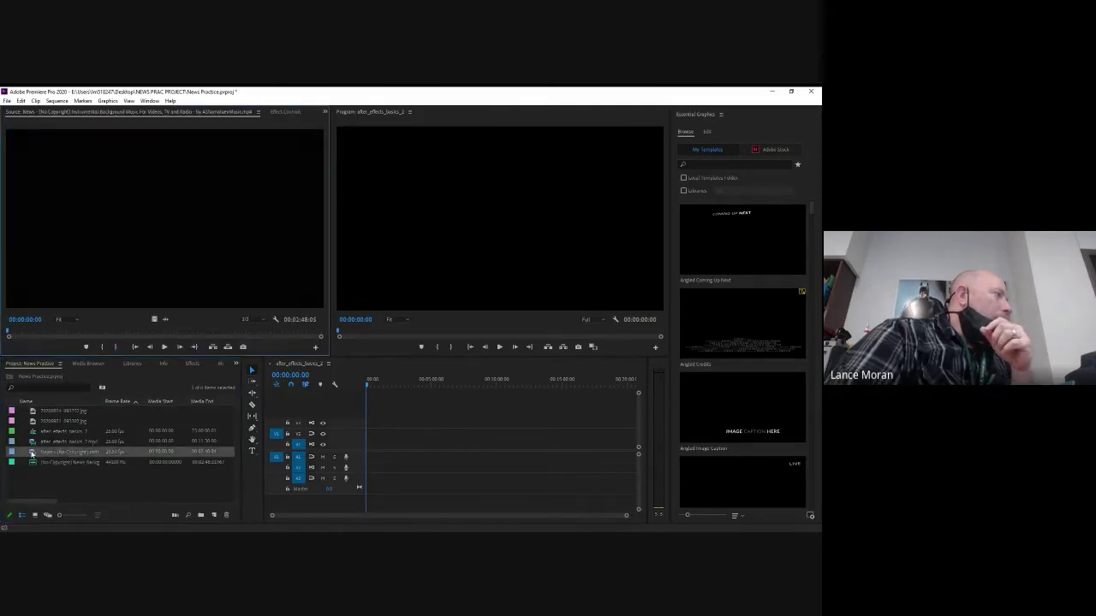
pyautogui.click(63, 334)
pyautogui.moveTo(63, 334)
pyautogui.mouseDown()
pyautogui.moveTo(156, 332)
pyautogui.moveTo(58, 335)
pyautogui.mouseUp()
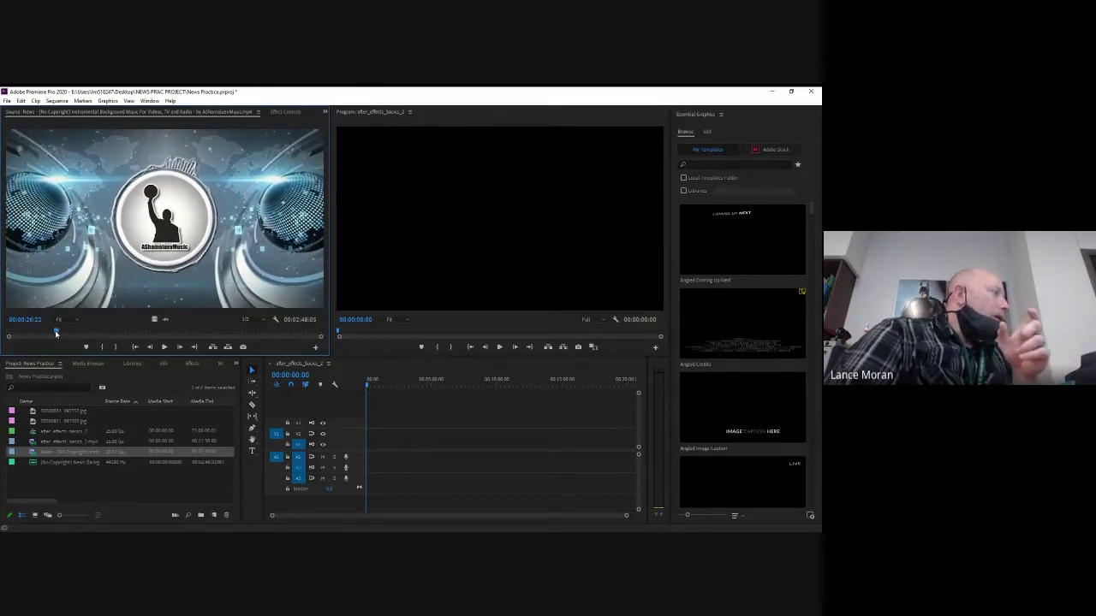
pyautogui.click(57, 333)
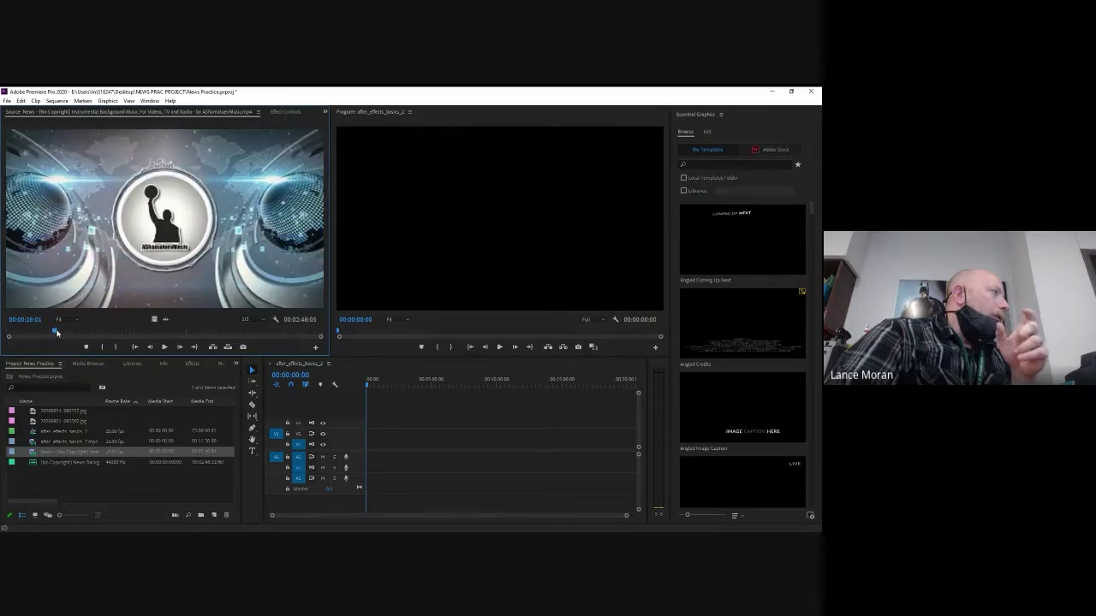
pyautogui.click(56, 333)
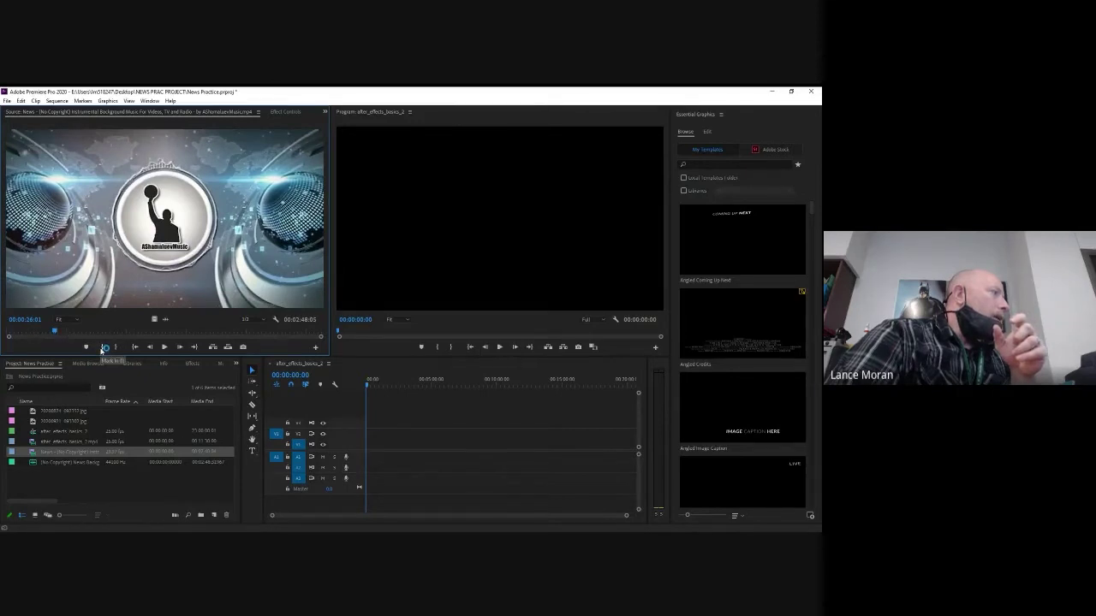
pyautogui.click(101, 349)
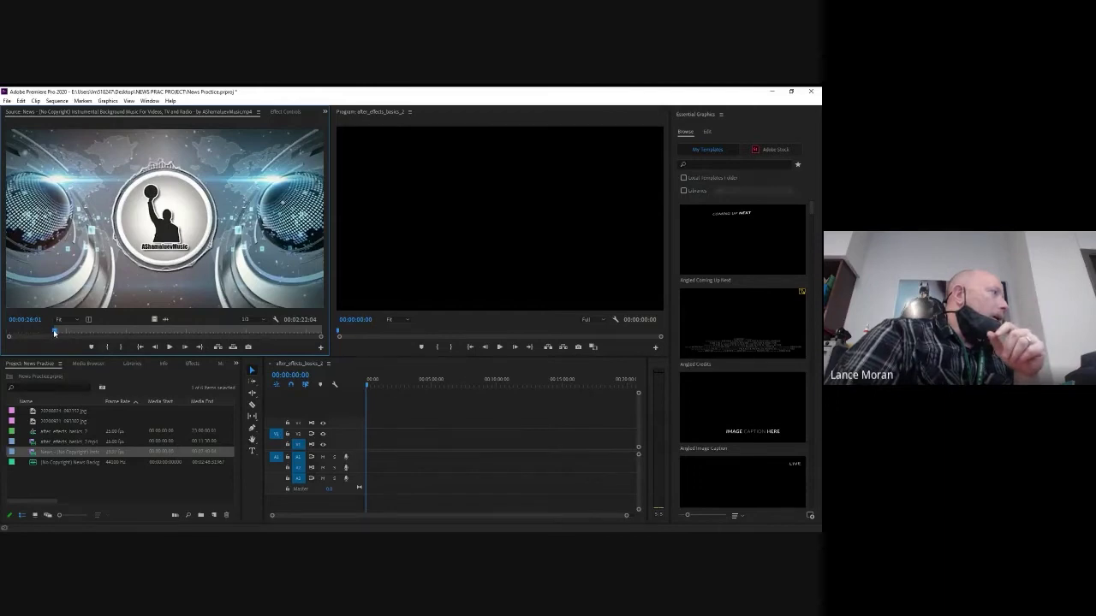
pyautogui.moveTo(53, 330); pyautogui.dragTo(78, 334)
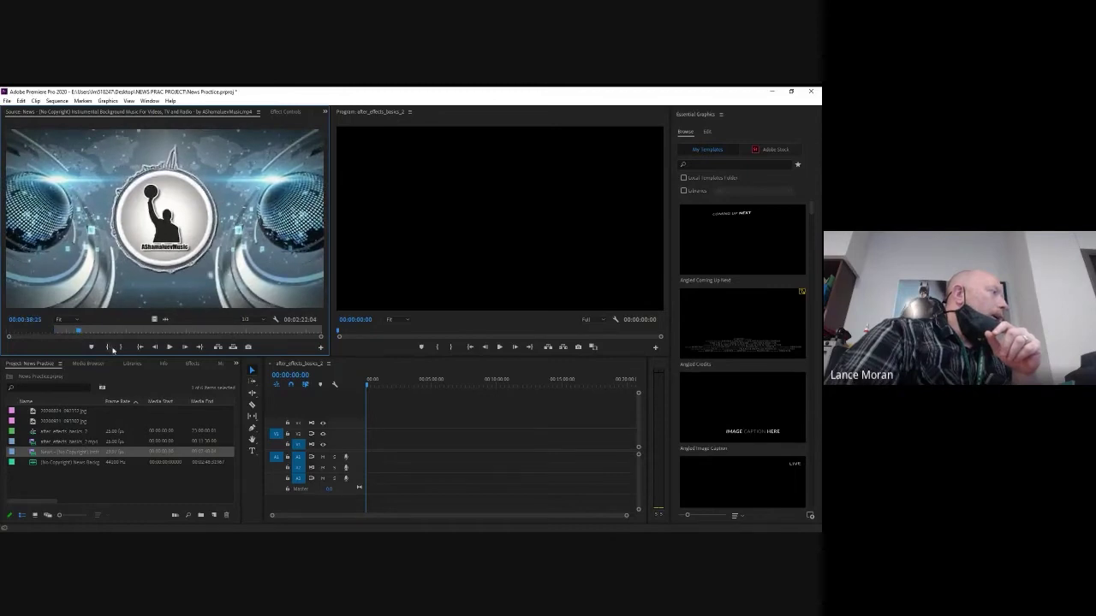
pyautogui.click(119, 347)
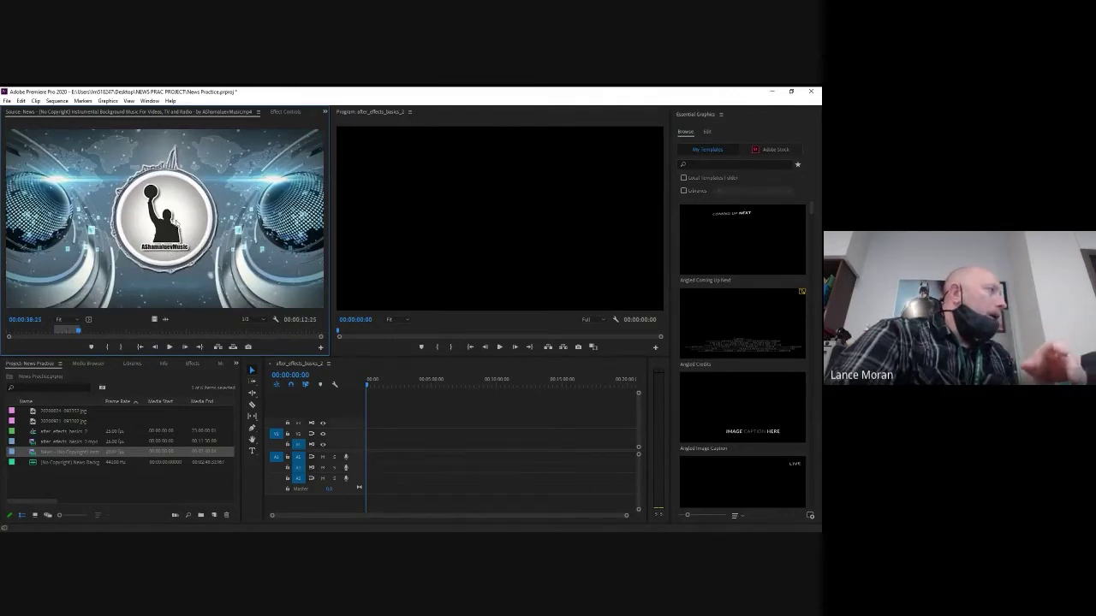
# Drop the marked News intro into the sequence, keeping existing settings, and zoom the timeline.
pyautogui.moveTo(177, 224); pyautogui.dragTo(404, 452)
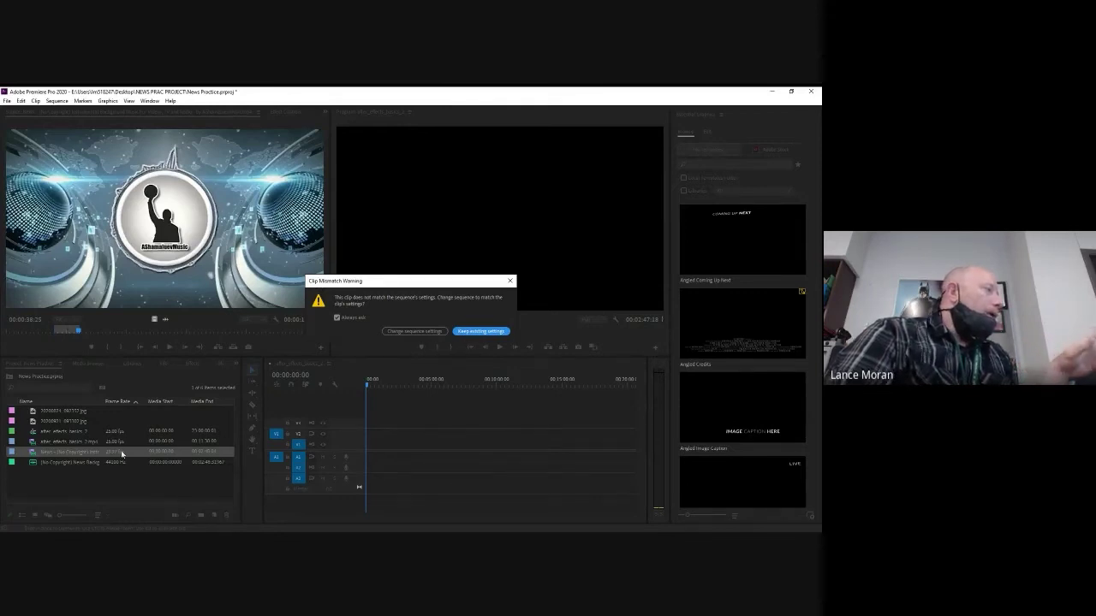
pyautogui.click(491, 335)
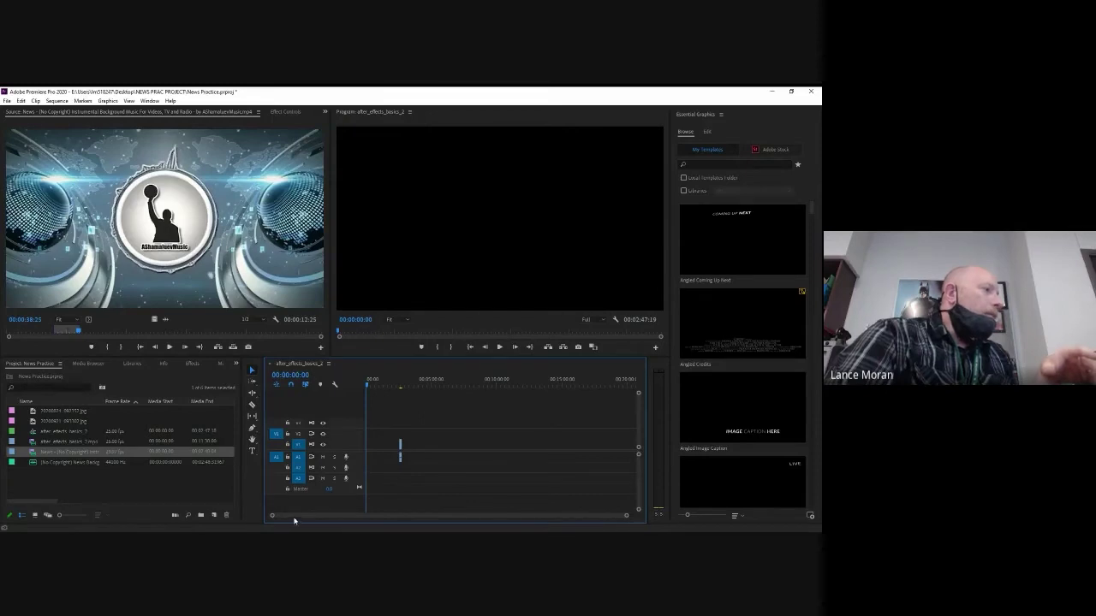
pyautogui.moveTo(294, 516); pyautogui.dragTo(300, 517)
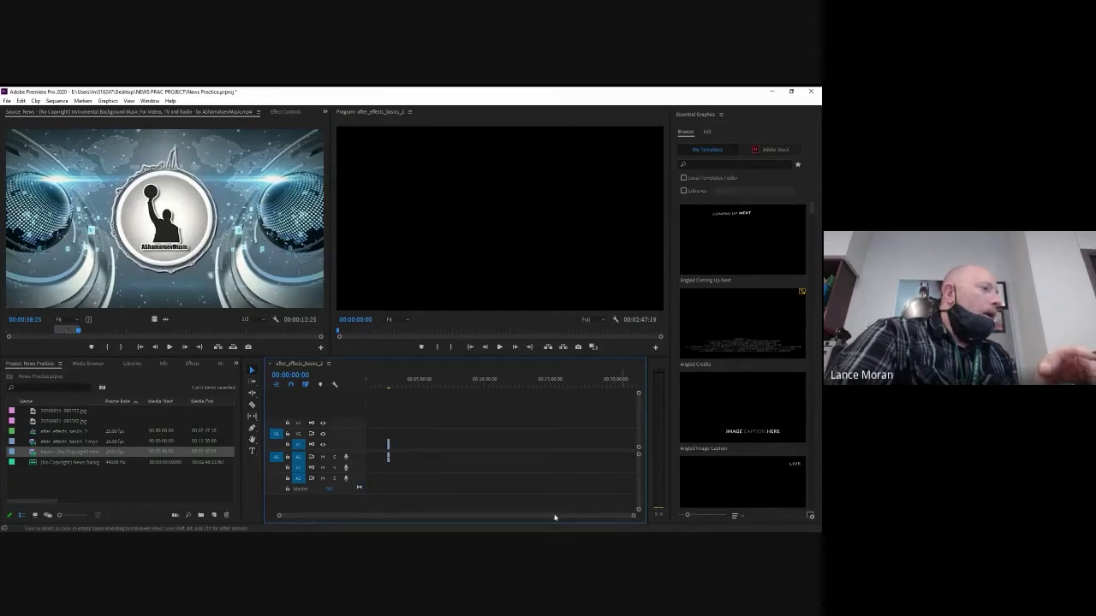
pyautogui.moveTo(633, 517); pyautogui.dragTo(436, 515)
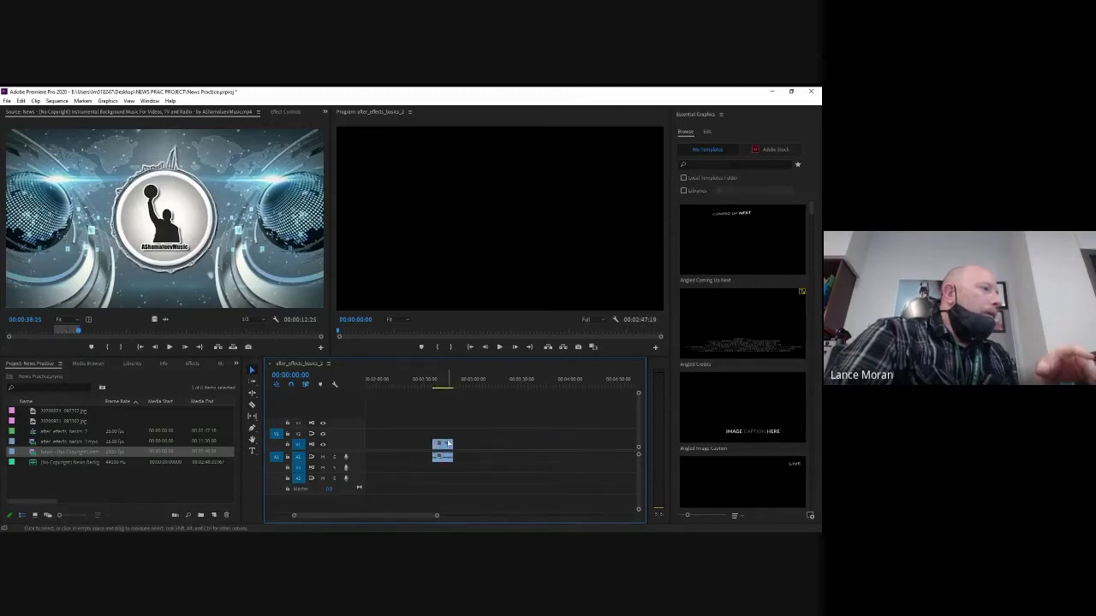
# Slide the News music clip right, undoing a trial trim, and park the playhead at the cut point.
pyautogui.moveTo(443, 451); pyautogui.dragTo(414, 447)
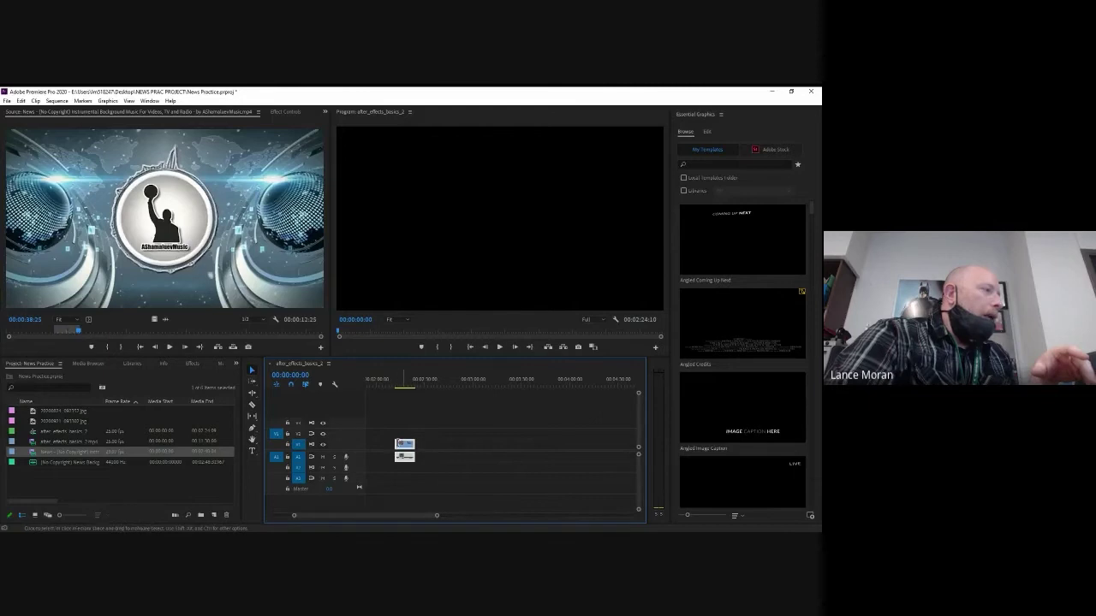
pyautogui.moveTo(412, 443); pyautogui.dragTo(484, 444)
pyautogui.hotkey('ctrl', 'z')
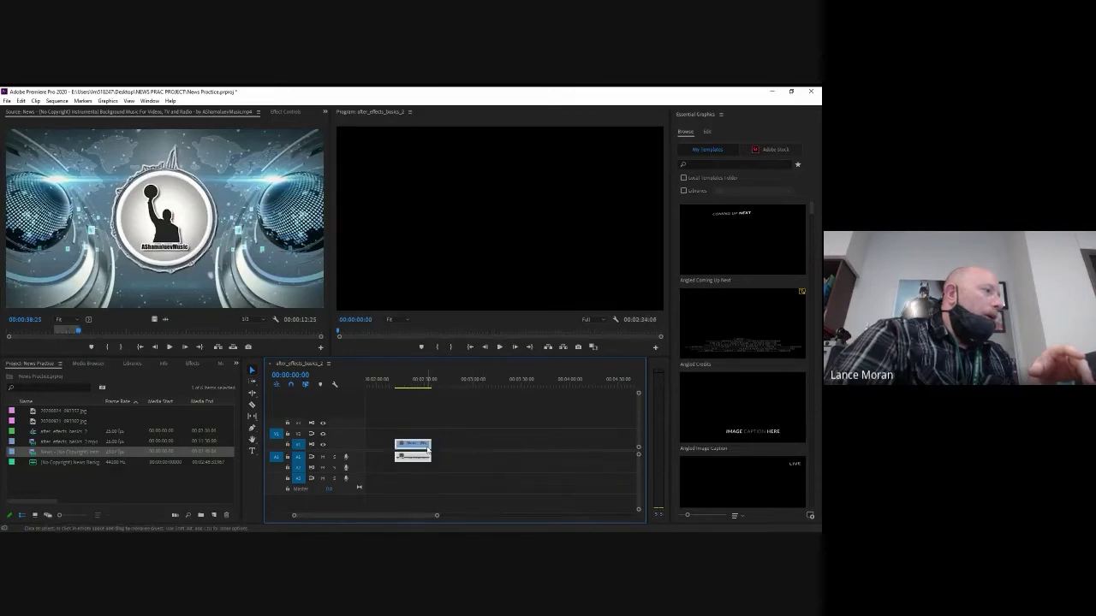
pyautogui.moveTo(415, 445); pyautogui.dragTo(464, 445)
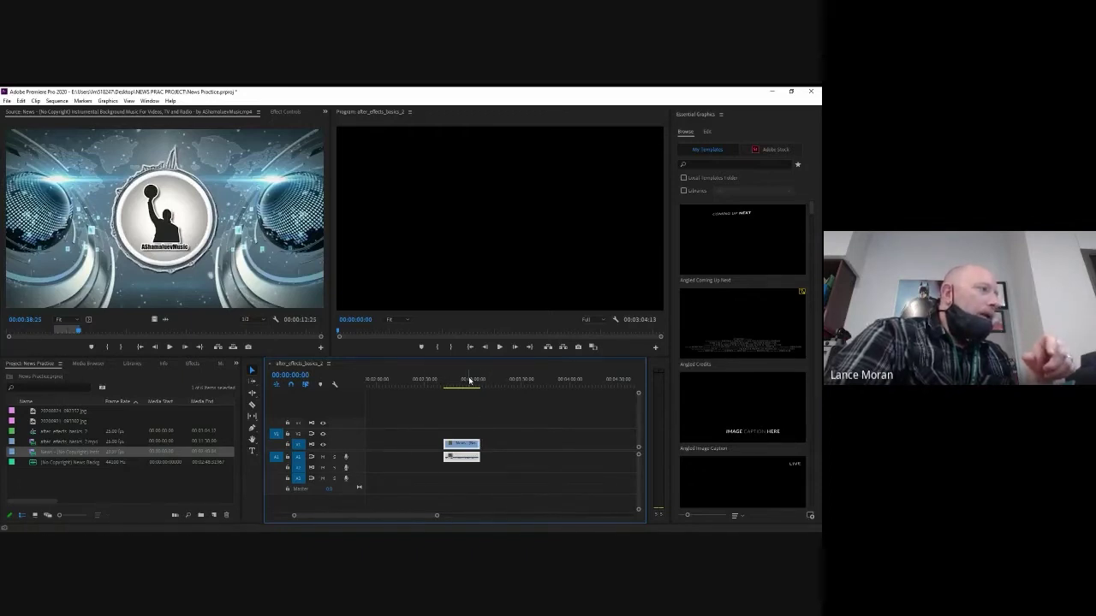
pyautogui.moveTo(469, 380)
pyautogui.mouseDown()
pyautogui.moveTo(441, 383)
pyautogui.moveTo(464, 391)
pyautogui.mouseUp()
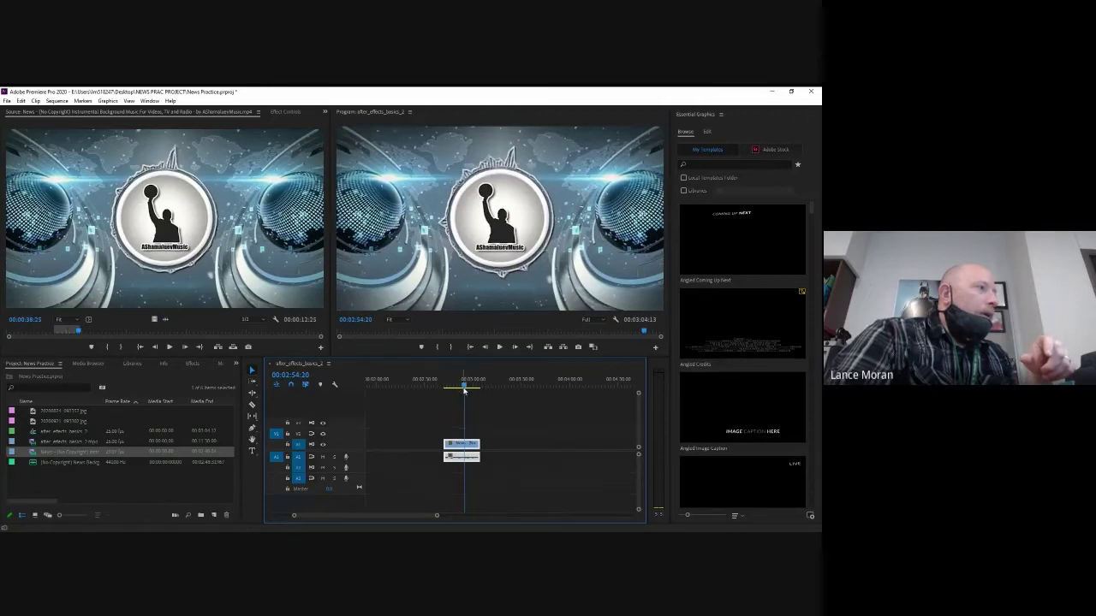
pyautogui.moveTo(465, 384)
pyautogui.mouseDown()
pyautogui.moveTo(455, 386)
pyautogui.moveTo(463, 391)
pyautogui.mouseUp()
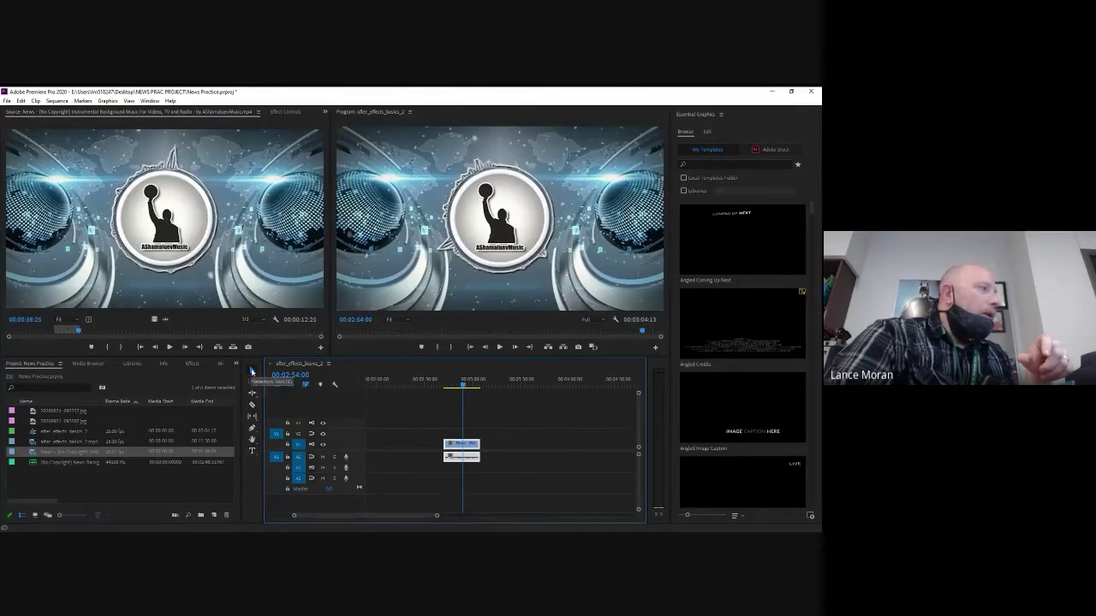
# Razor the News clip at 00:02:54:00 and drag the second piece right, leaving a gap.
pyautogui.click(253, 405)
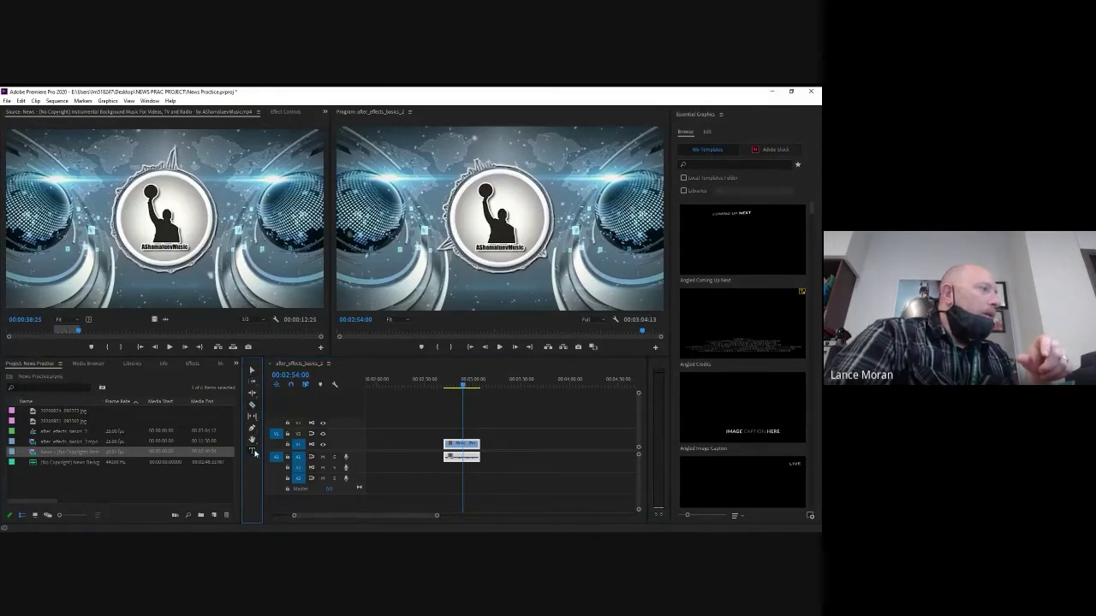
pyautogui.click(252, 405)
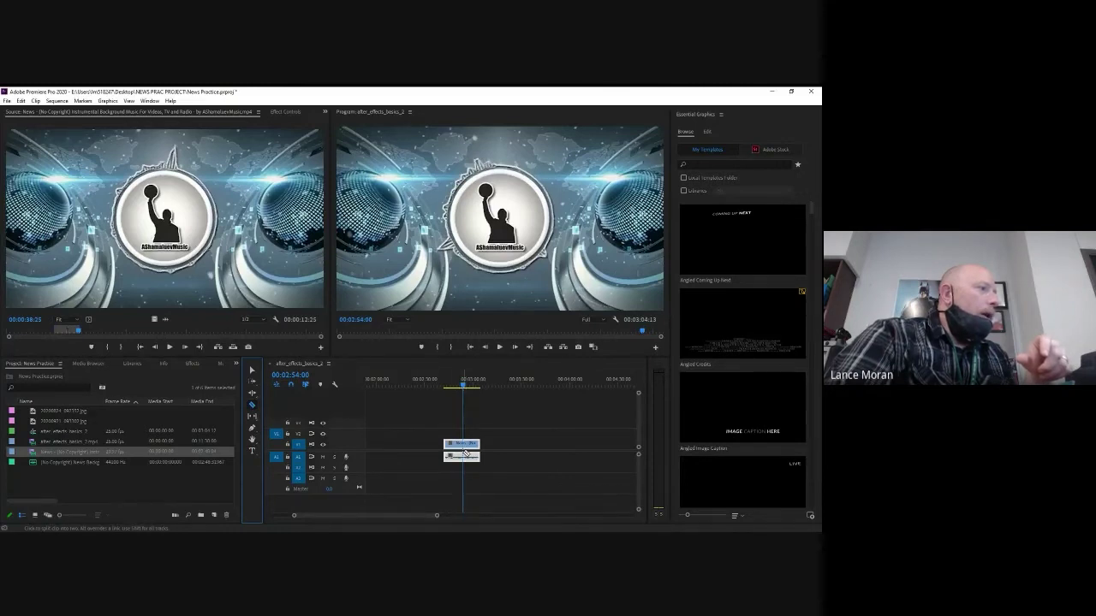
pyautogui.click(464, 453)
pyautogui.click(464, 450)
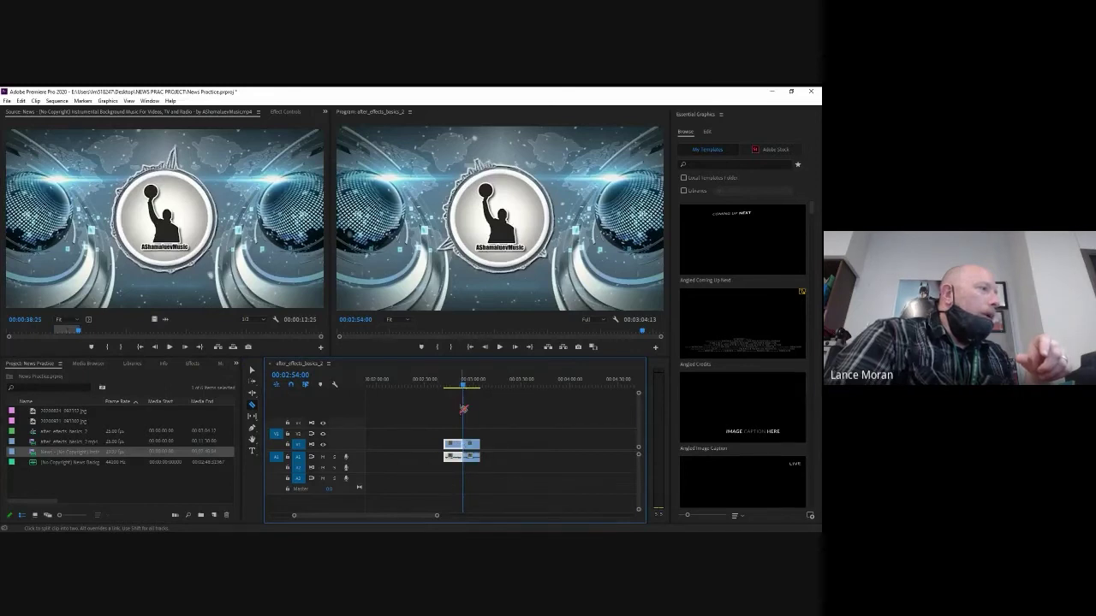
pyautogui.press('v')
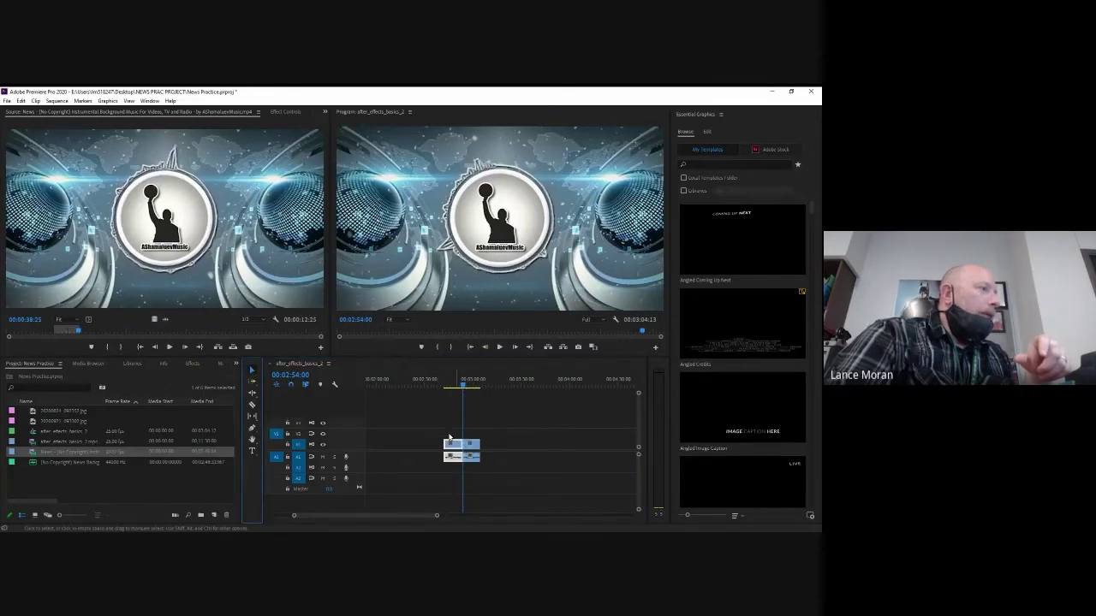
pyautogui.moveTo(469, 447); pyautogui.dragTo(412, 449)
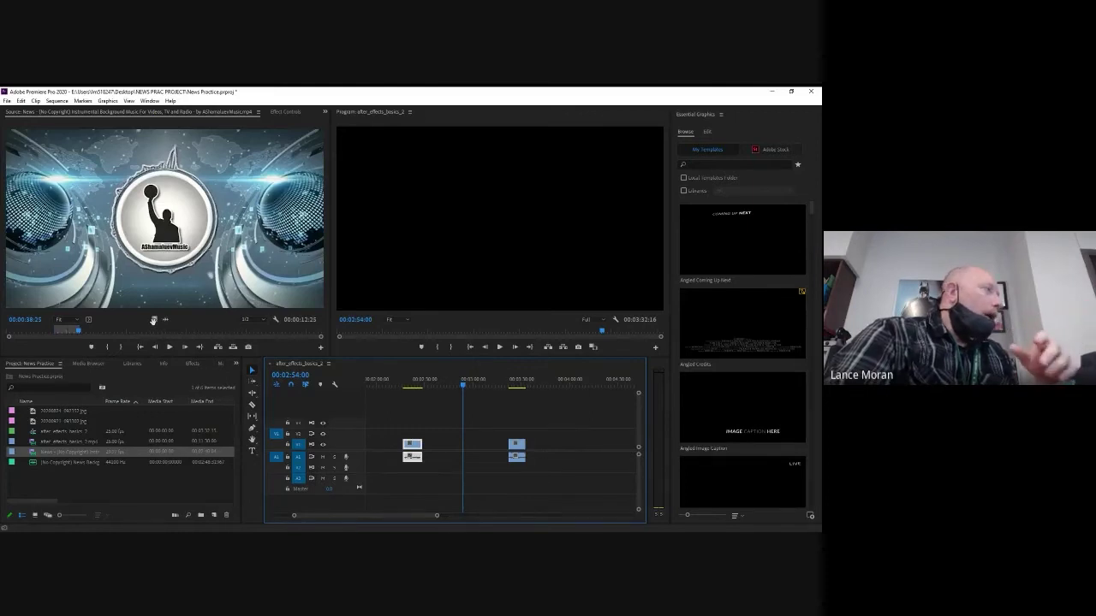
pyautogui.moveTo(154, 320); pyautogui.dragTo(363, 395)
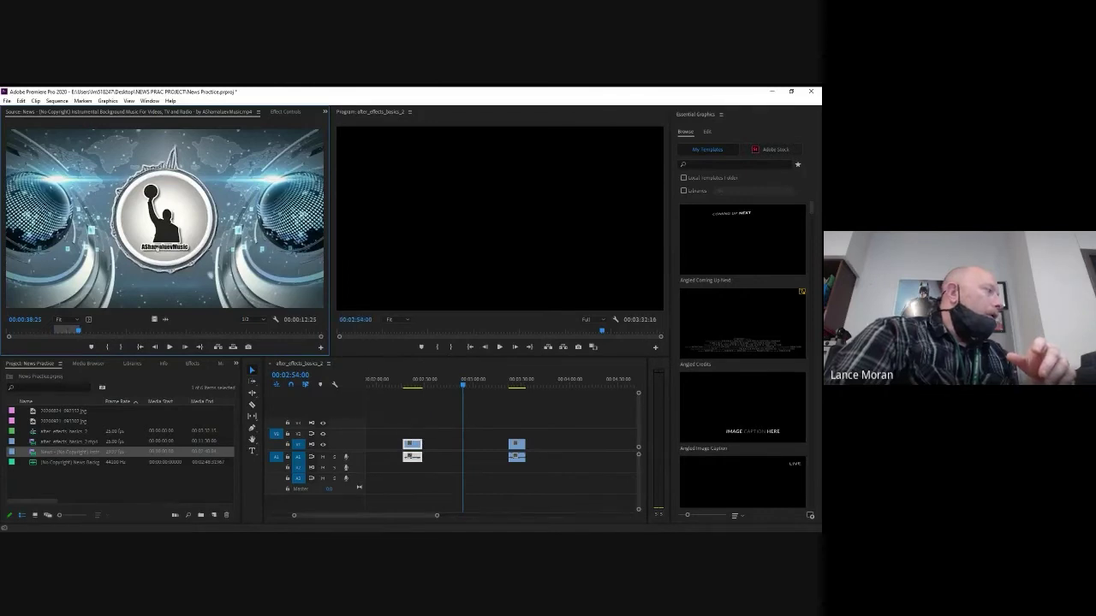
# Mark a short section of after_effects_basics_2.mp4 and place it on V2 above the first music piece.
pyautogui.doubleClick(35, 442)
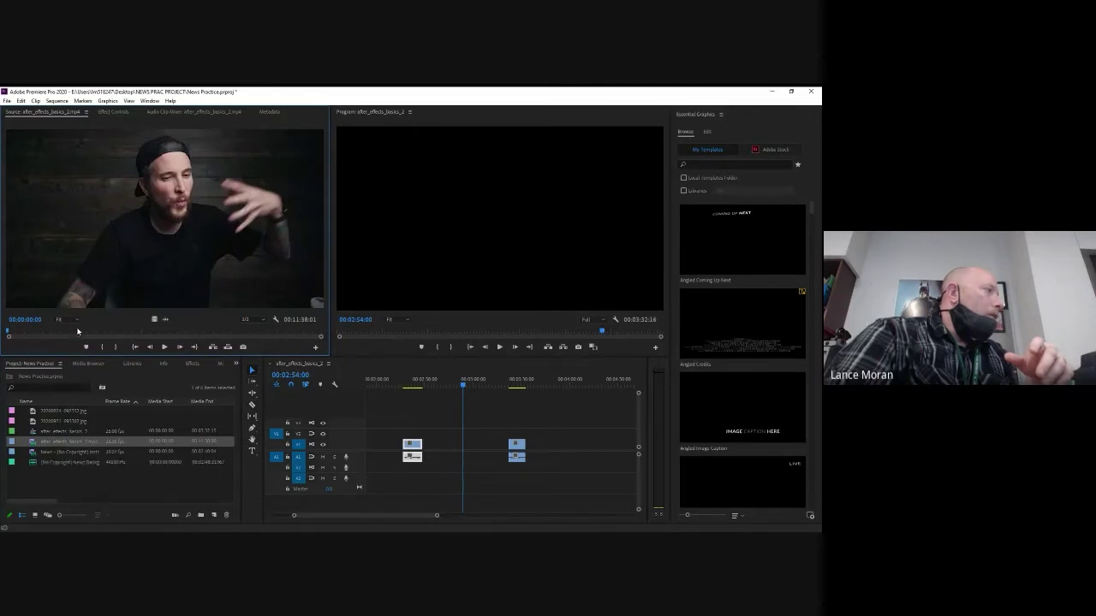
pyautogui.moveTo(77, 332); pyautogui.dragTo(91, 332)
pyautogui.click(104, 349)
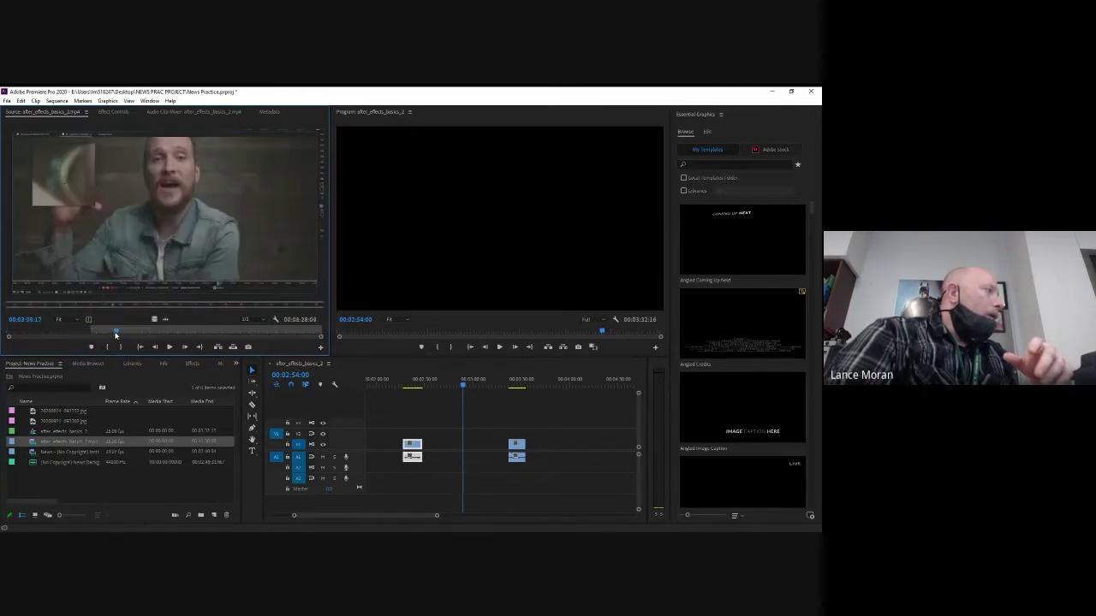
pyautogui.click(117, 331)
pyautogui.click(121, 348)
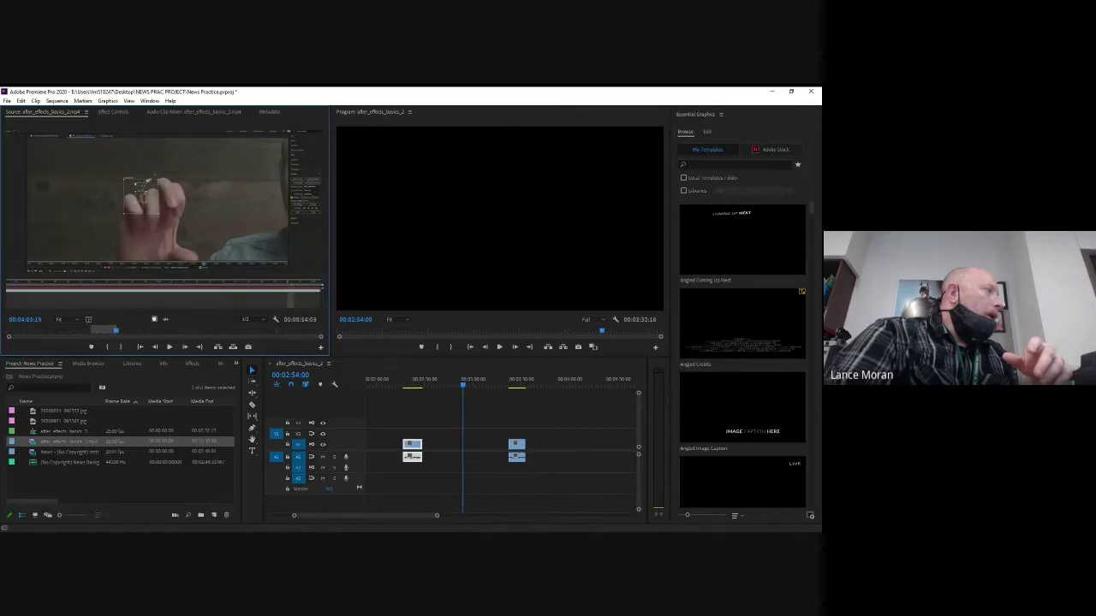
pyautogui.moveTo(154, 318); pyautogui.dragTo(418, 436)
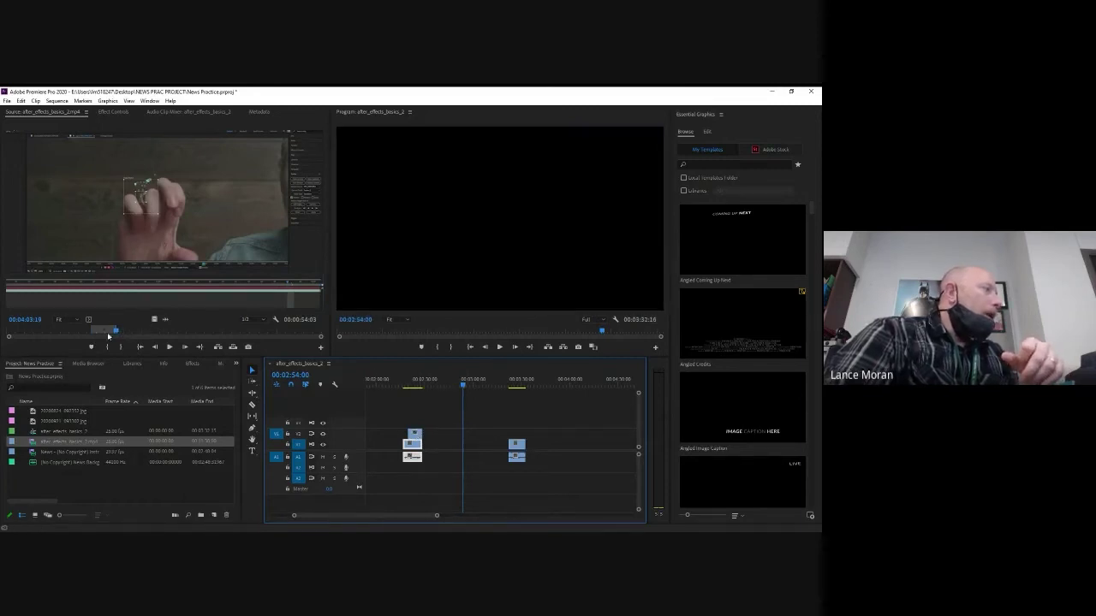
# Mark a new 47-second voiceover section in after_effects_basics_2.mp4 with In and Out points.
pyautogui.moveTo(76, 334); pyautogui.dragTo(57, 336)
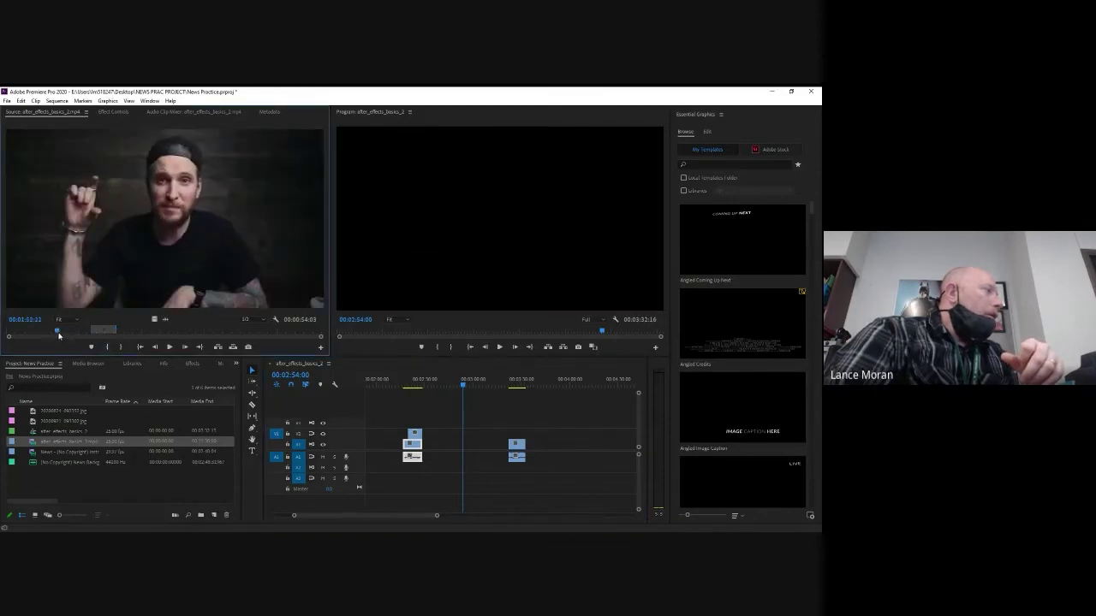
pyautogui.click(108, 347)
pyautogui.click(122, 347)
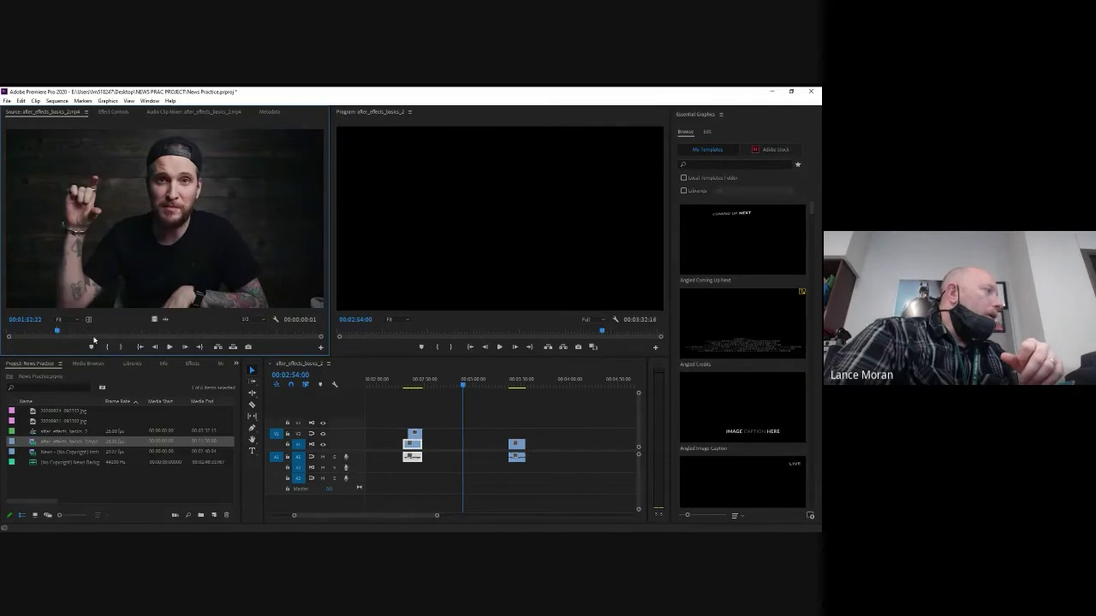
pyautogui.click(77, 334)
pyautogui.click(125, 349)
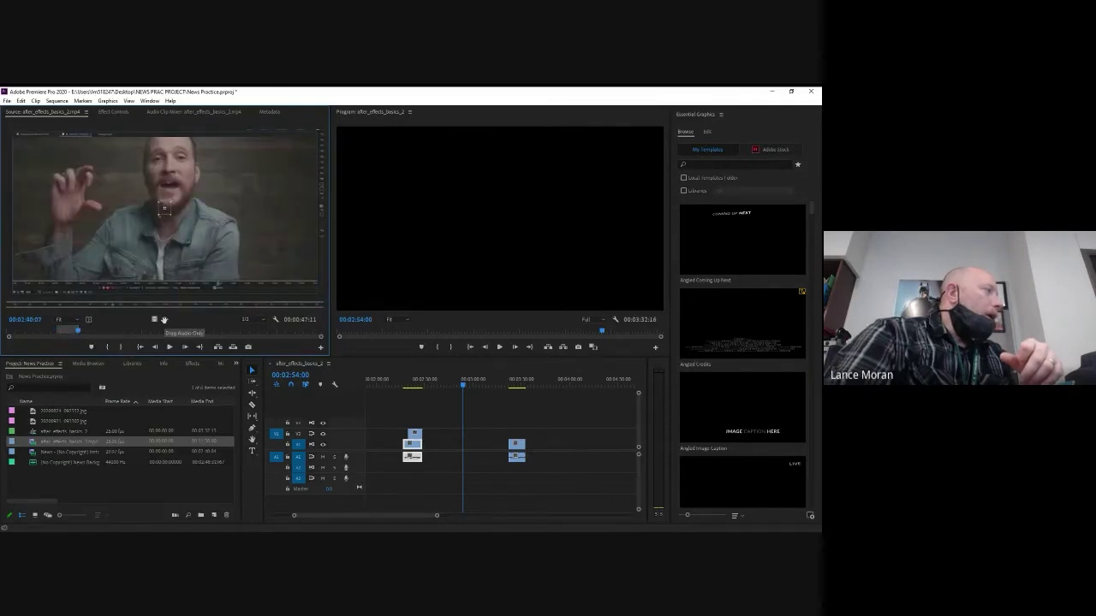
# Add only the marked voiceover audio to A2 and shift it slightly earlier.
pyautogui.moveTo(166, 320); pyautogui.dragTo(410, 469)
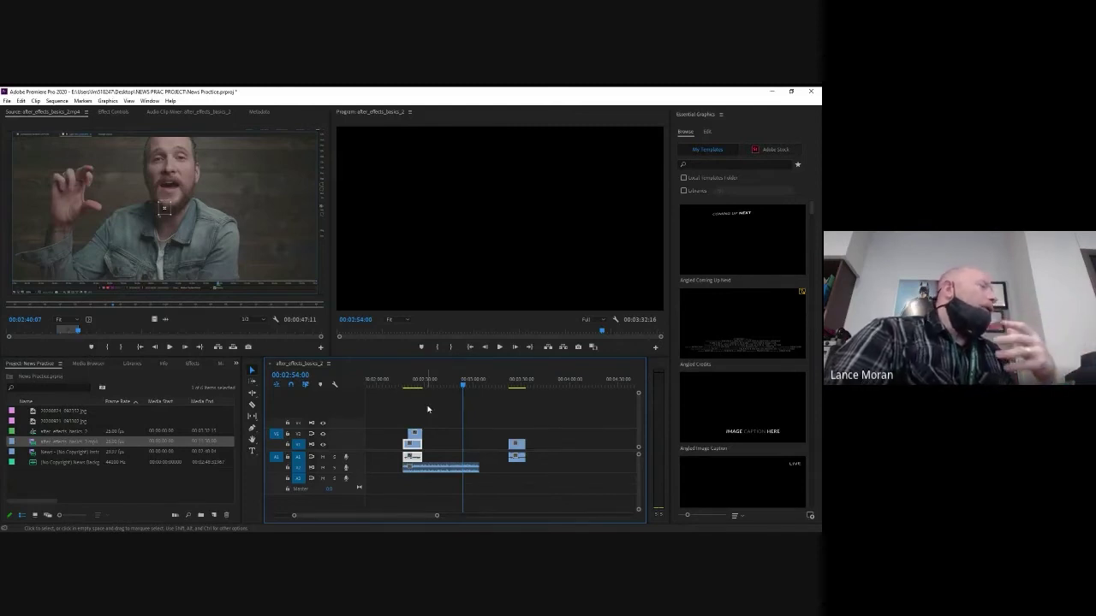
pyautogui.moveTo(437, 471); pyautogui.dragTo(420, 468)
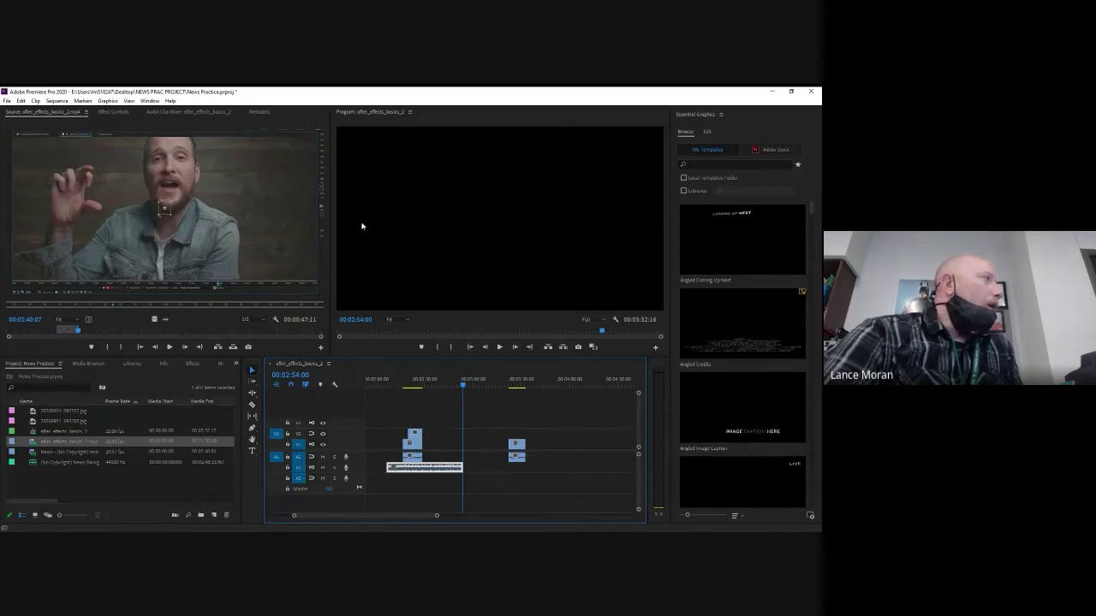
# Scroll the Essential Graphics Browse list down to The Spin news intro template and select it.
pyautogui.click(147, 101)
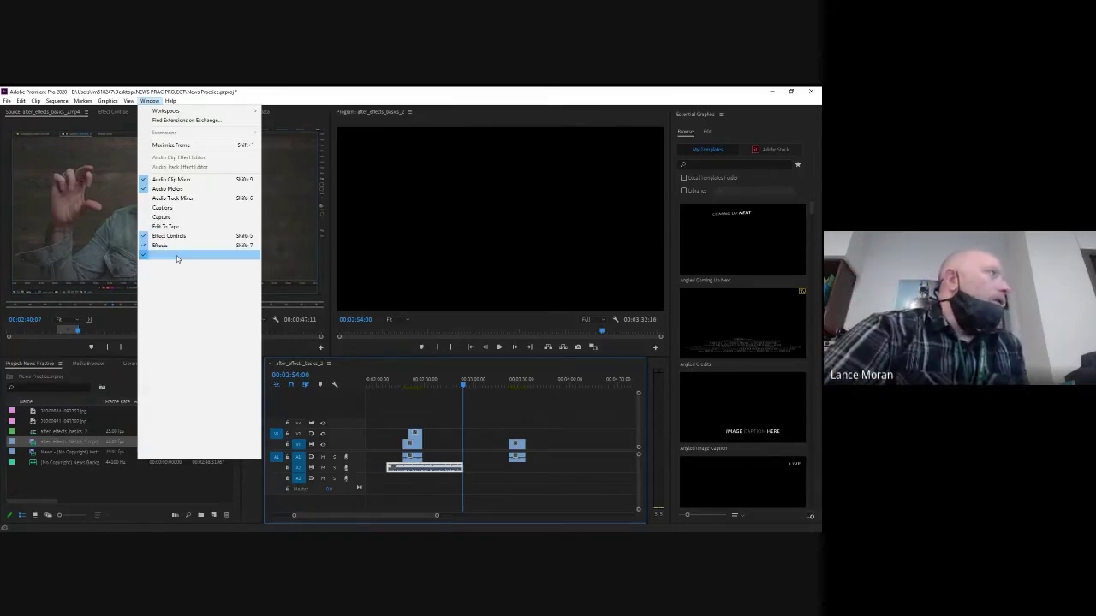
pyautogui.click(699, 94)
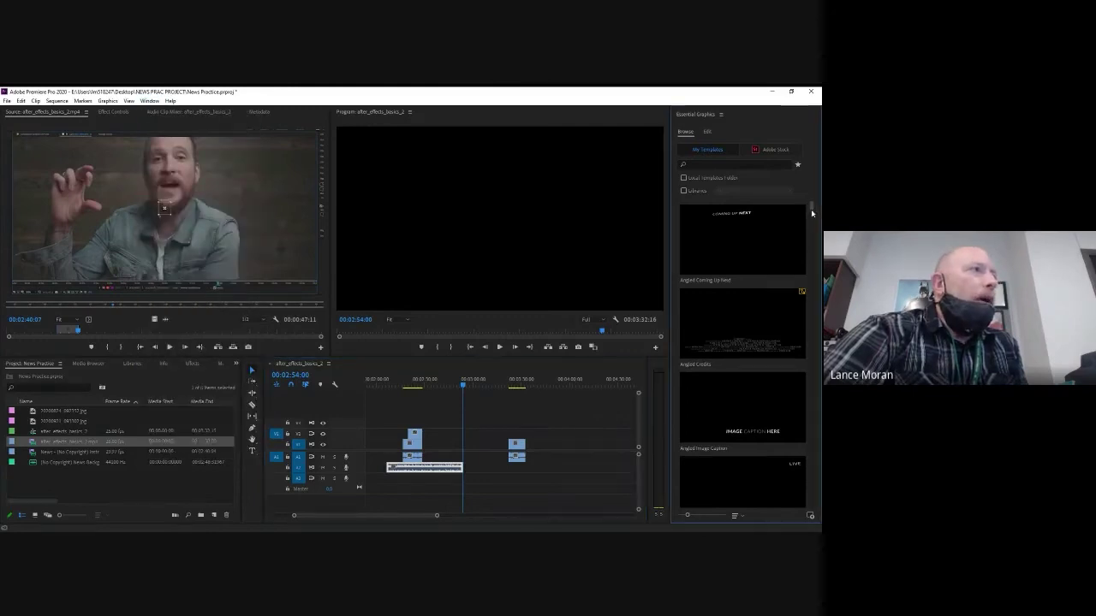
pyautogui.moveTo(811, 218); pyautogui.dragTo(810, 437)
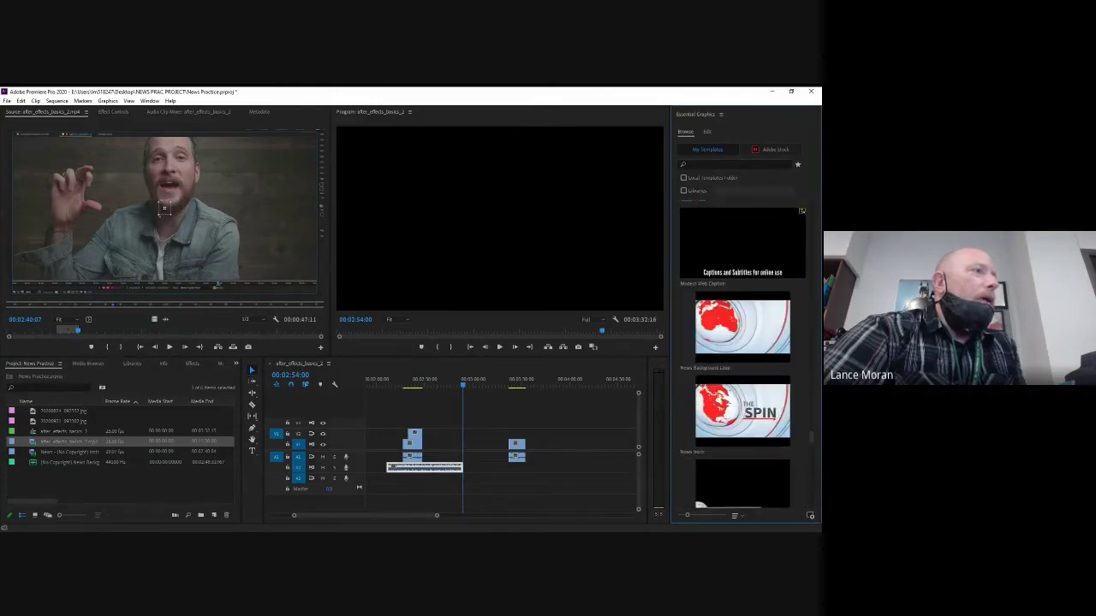
pyautogui.moveTo(738, 435)
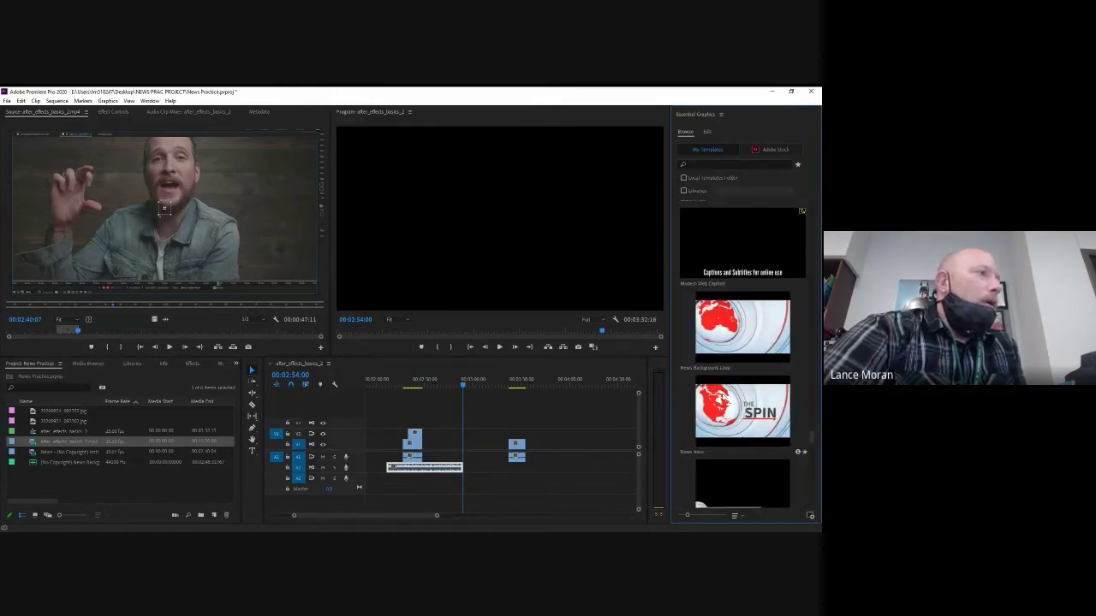
pyautogui.click(747, 401)
# Place The Spin intro at the sequence start on V1 and open its editable title text.
pyautogui.moveTo(748, 401); pyautogui.dragTo(376, 453)
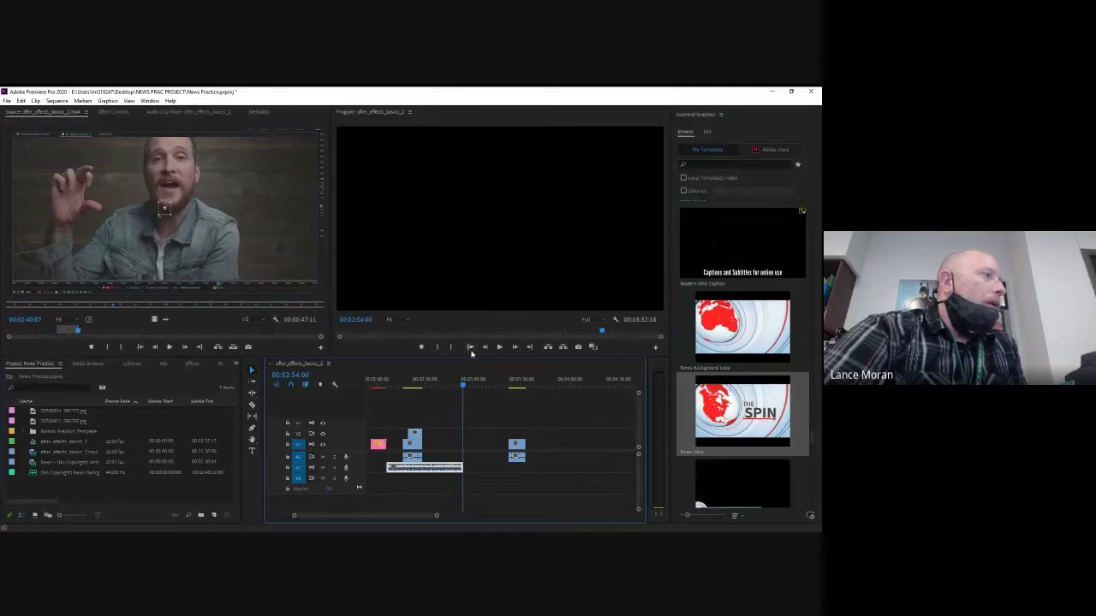
pyautogui.click(378, 379)
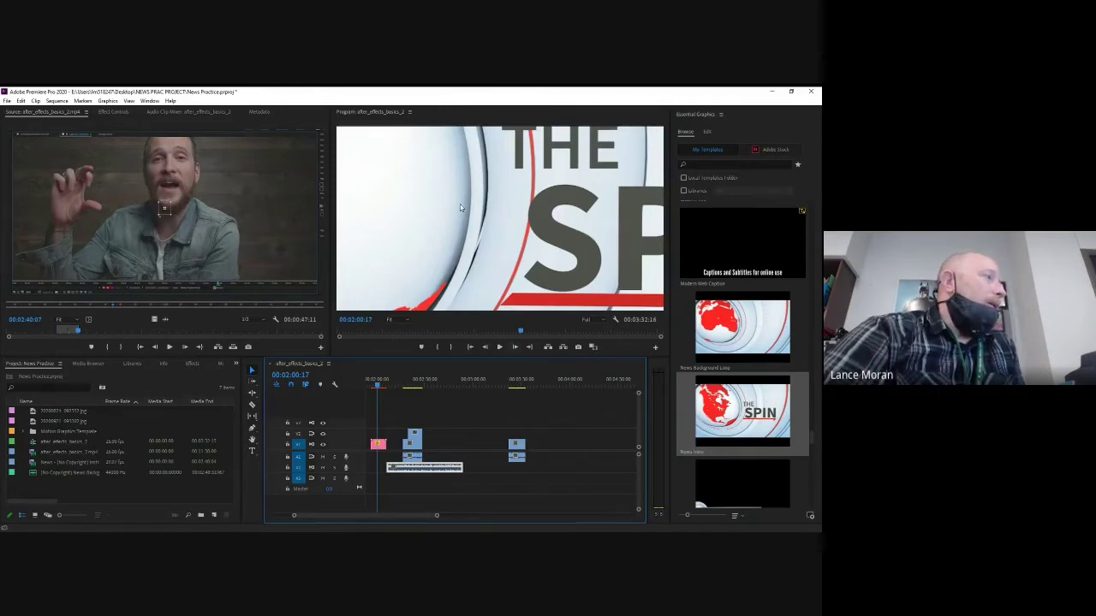
pyautogui.doubleClick(377, 444)
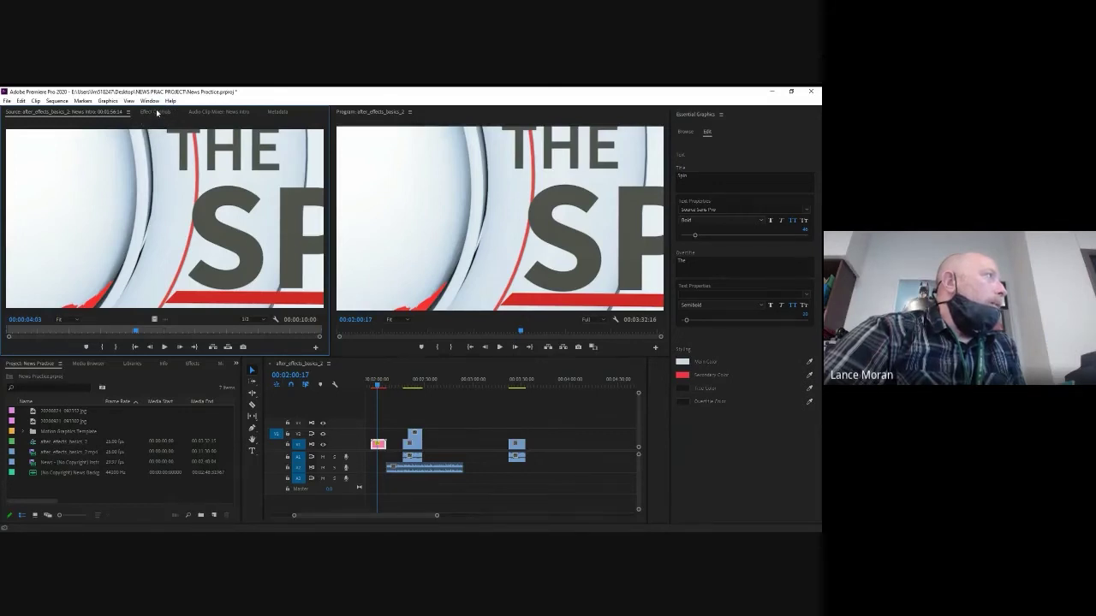
# Set the intro graphic's Scale to 50 in Effect Controls.
pyautogui.click(156, 112)
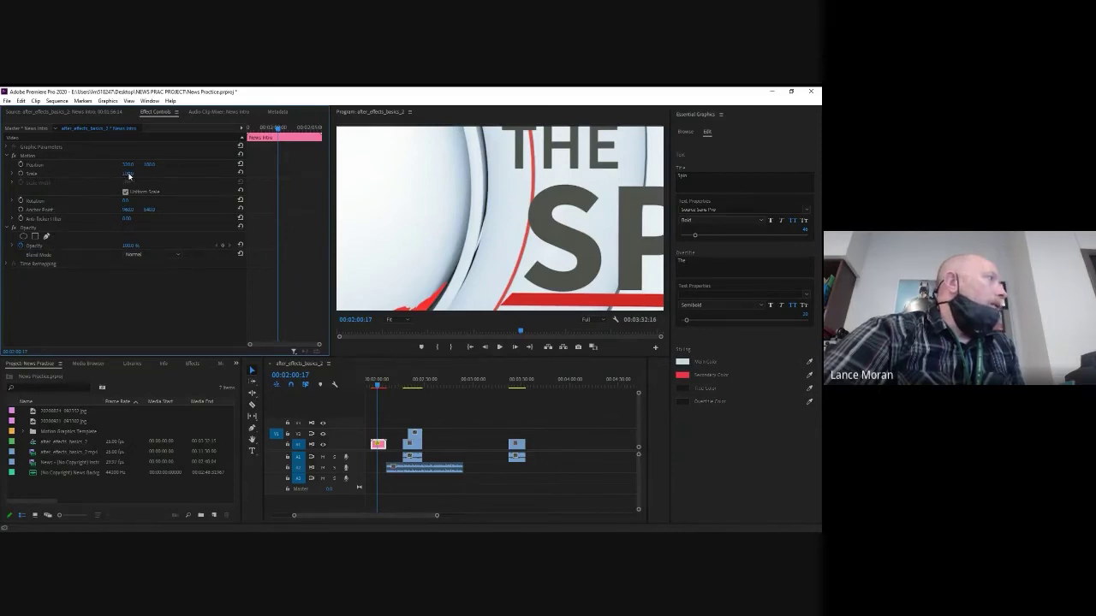
pyautogui.moveTo(126, 177); pyautogui.dragTo(95, 185)
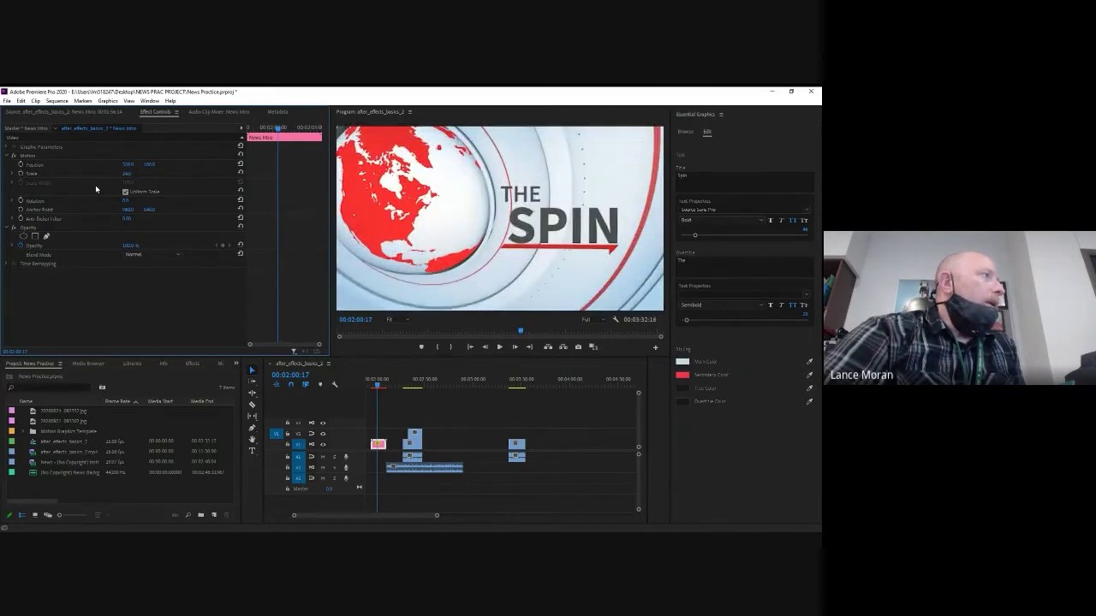
pyautogui.click(129, 173)
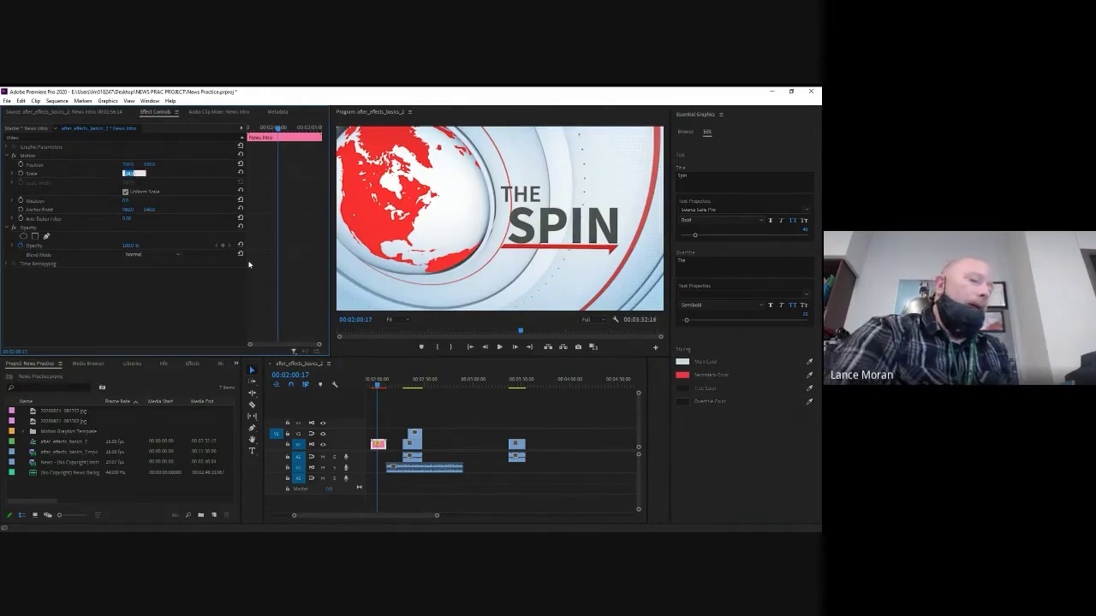
pyautogui.write('5')
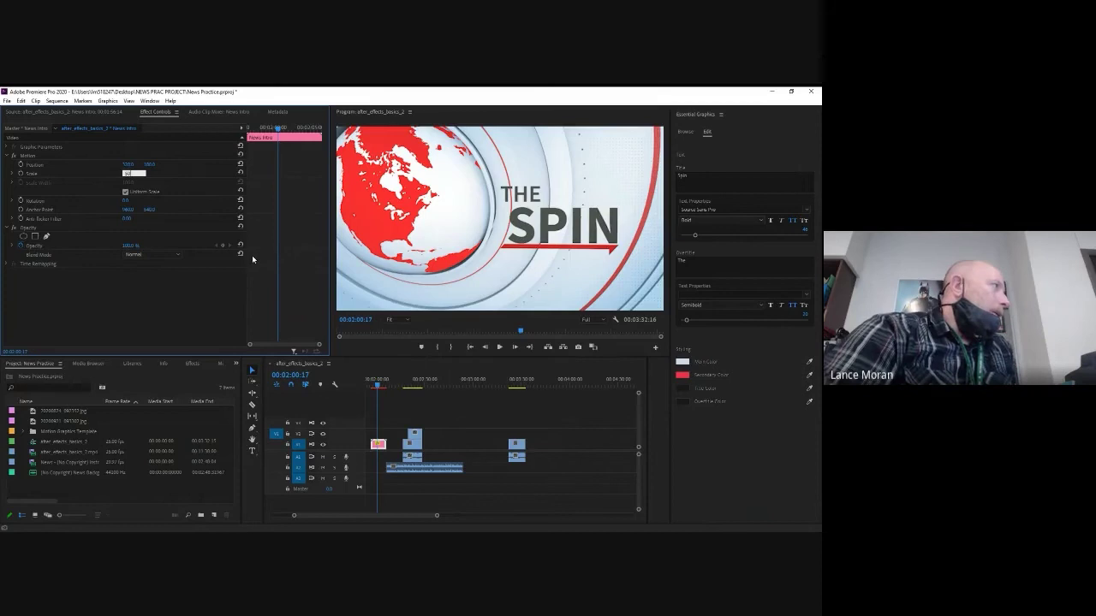
pyautogui.write('0')
pyautogui.press('Return')
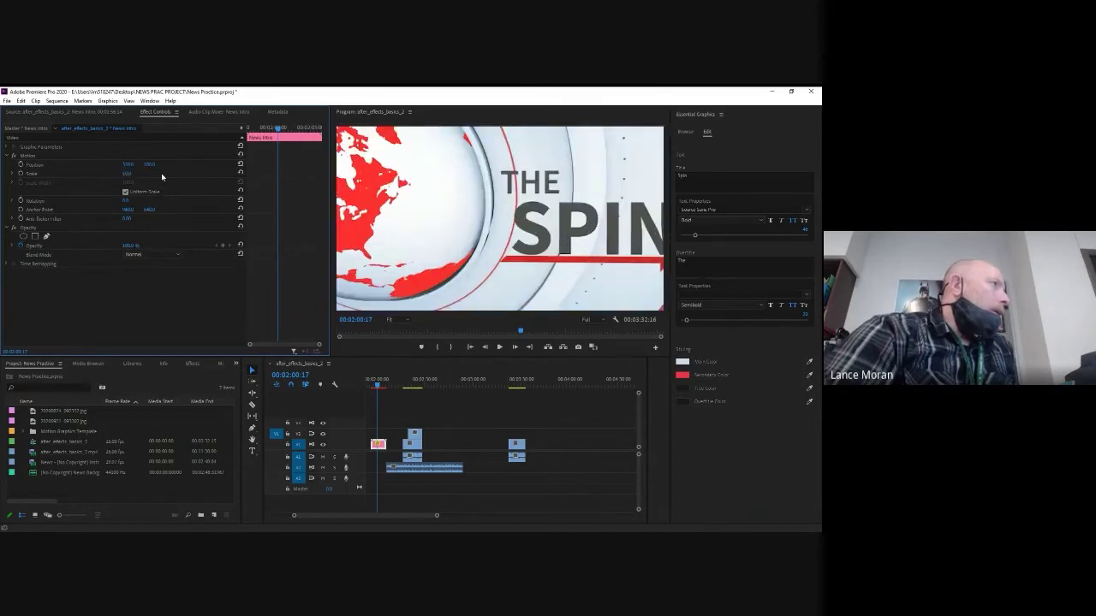
# Move and resize the title graphic in the Program Monitor until it fills the frame.
pyautogui.click(484, 202)
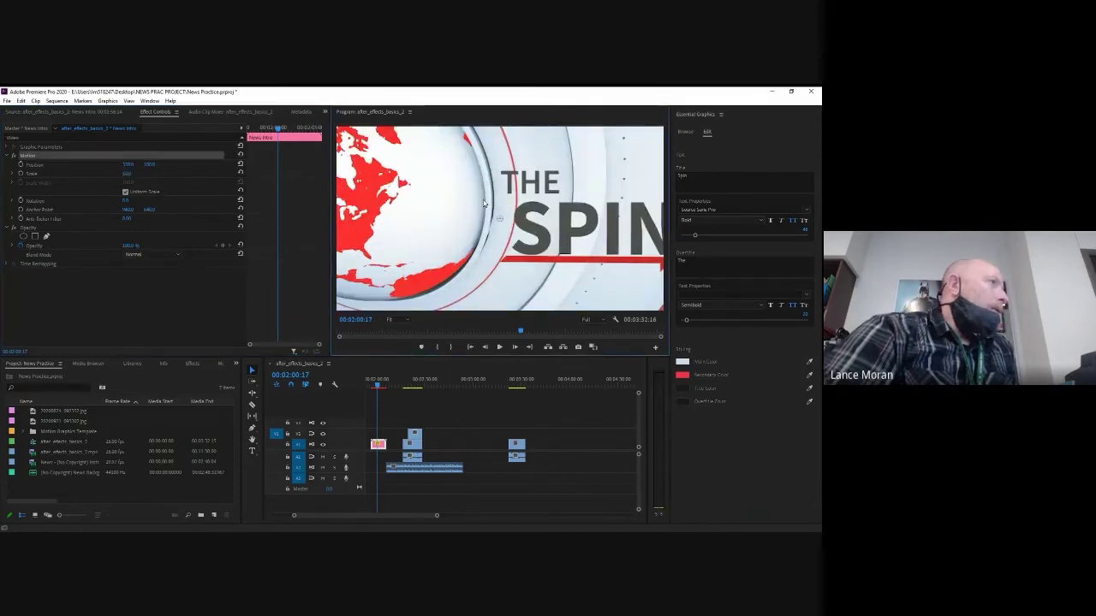
pyautogui.moveTo(431, 176); pyautogui.dragTo(479, 231)
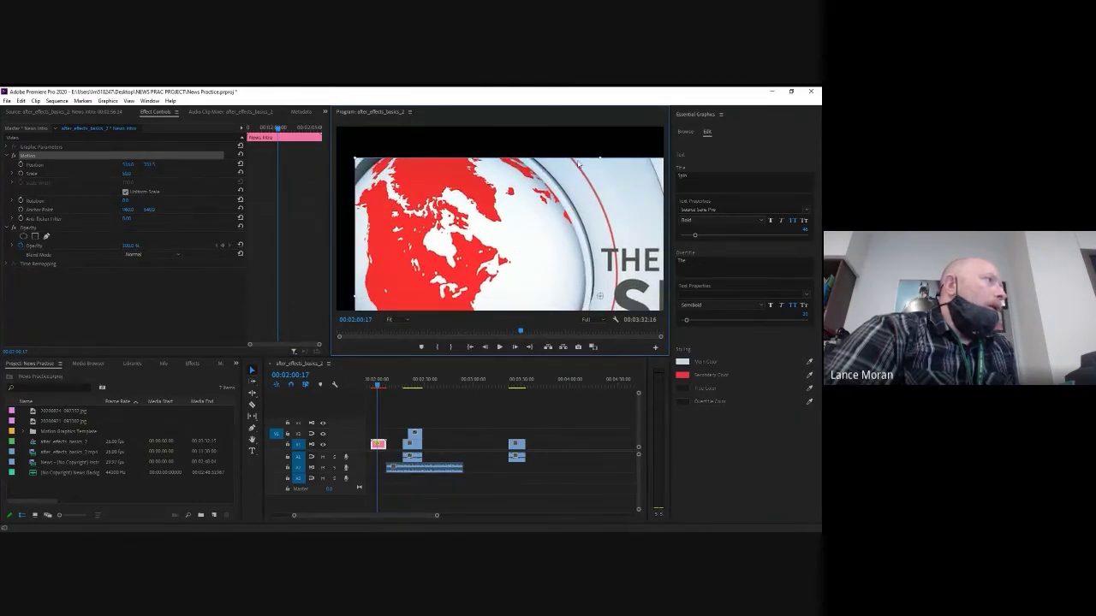
pyautogui.moveTo(356, 155); pyautogui.dragTo(449, 188)
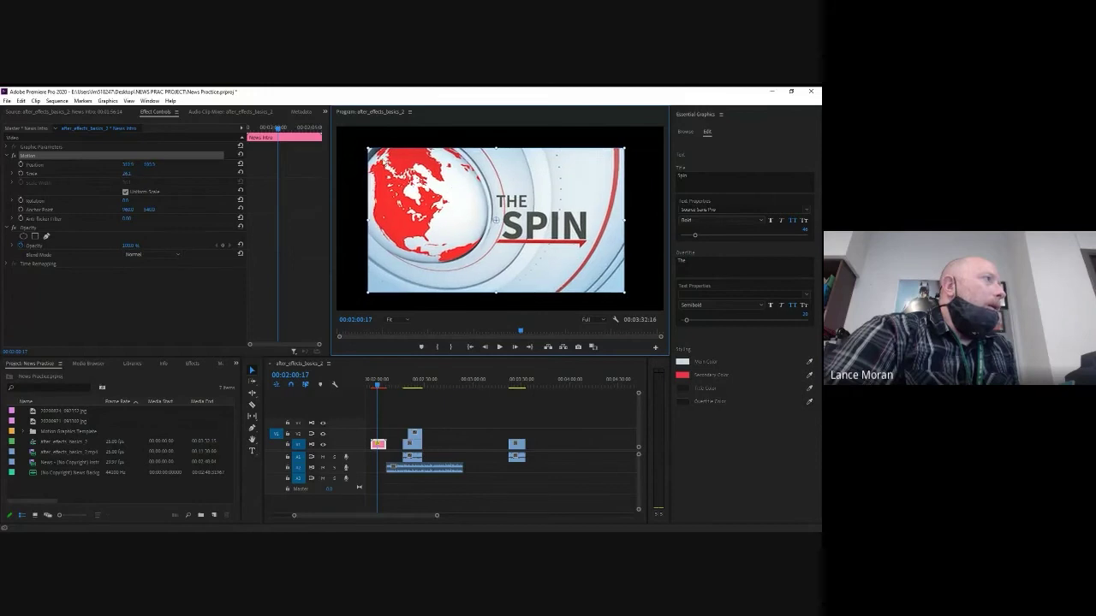
pyautogui.moveTo(368, 148); pyautogui.dragTo(332, 127)
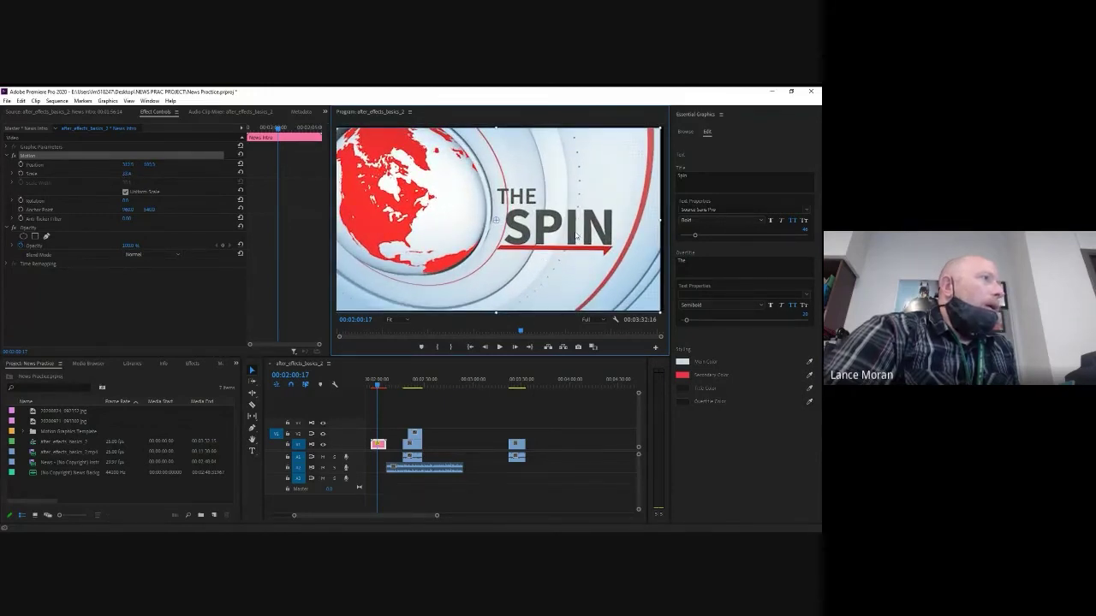
# Replace the title word Spin with Channel 8.
pyautogui.click(554, 434)
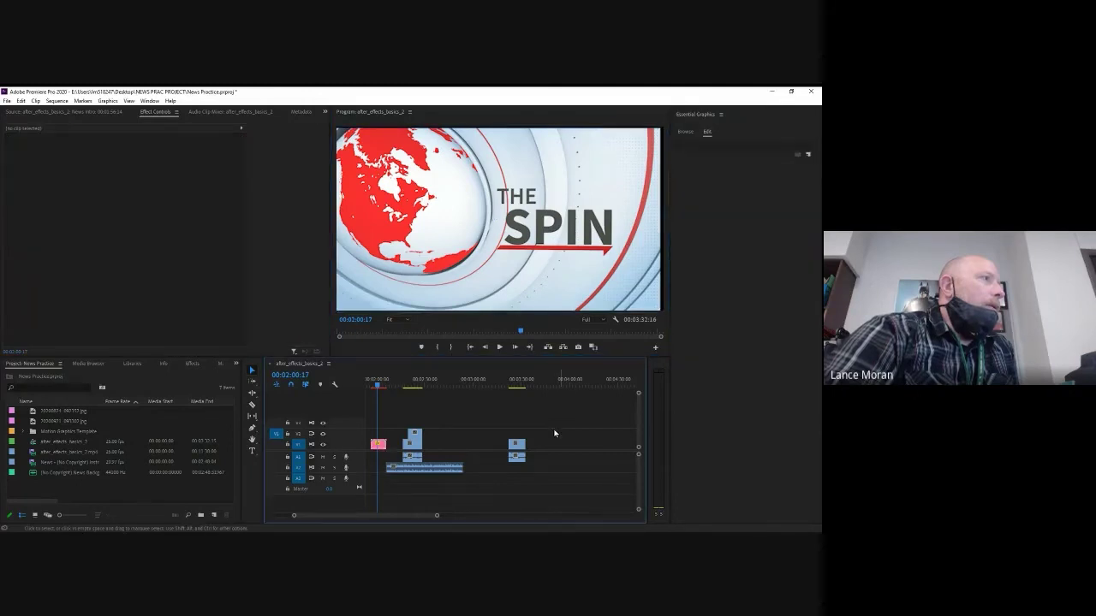
pyautogui.doubleClick(575, 232)
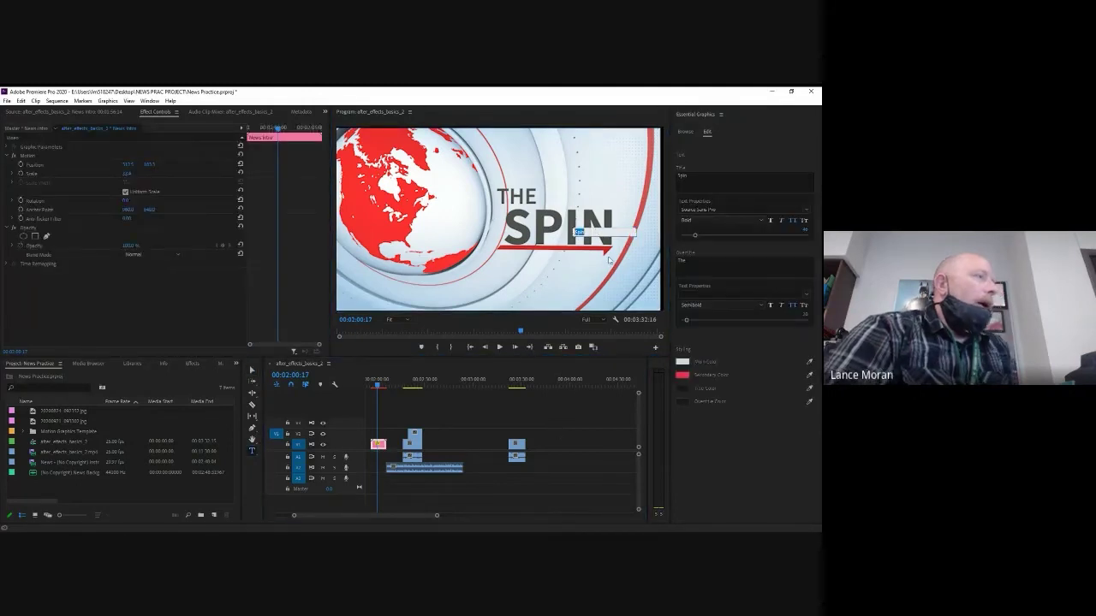
pyautogui.press('BackSpace')
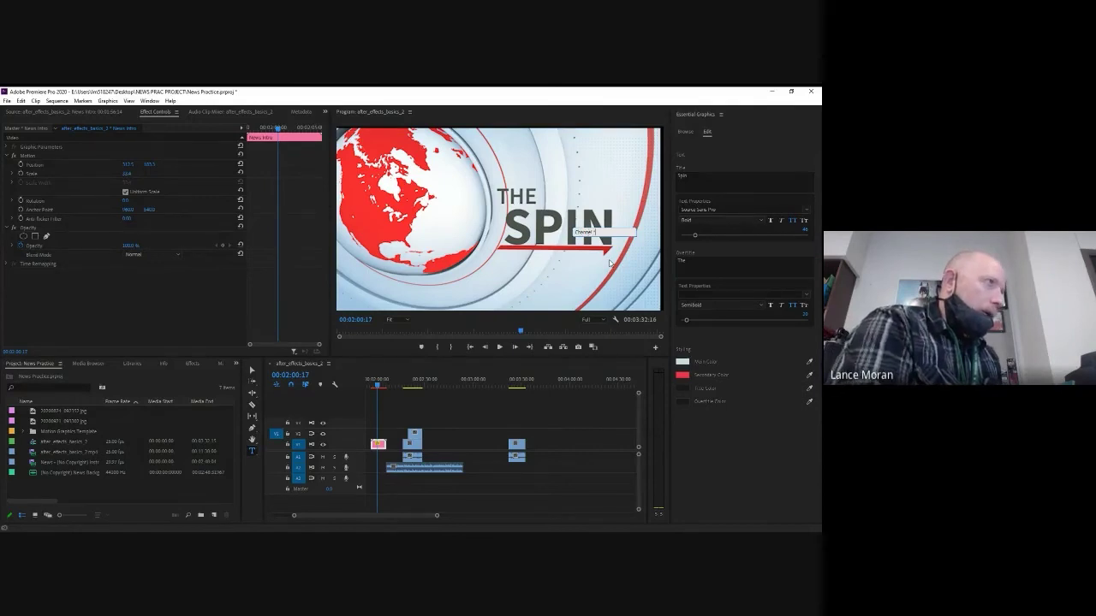
pyautogui.write('Channel ')
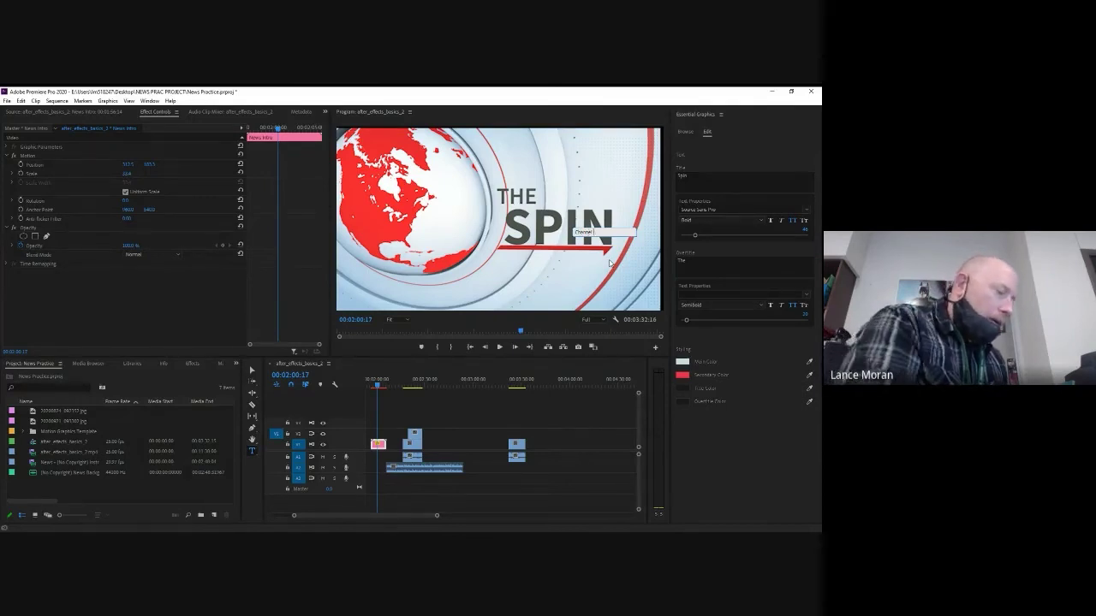
pyautogui.write('8')
pyautogui.click(596, 276)
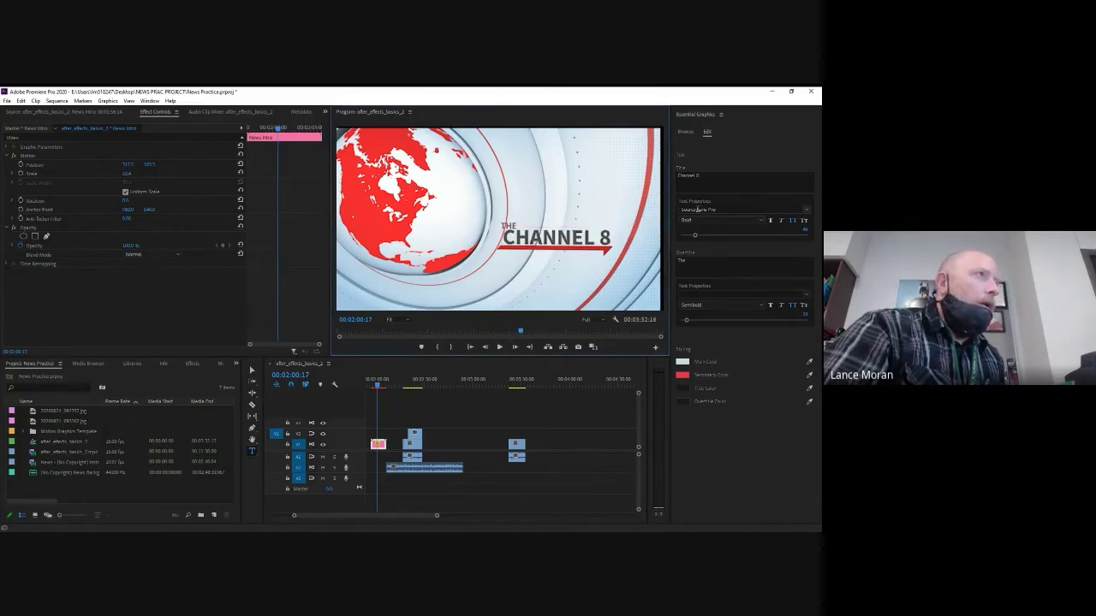
# Change the small overline text THE to NEWS AT 5.
pyautogui.click(509, 225)
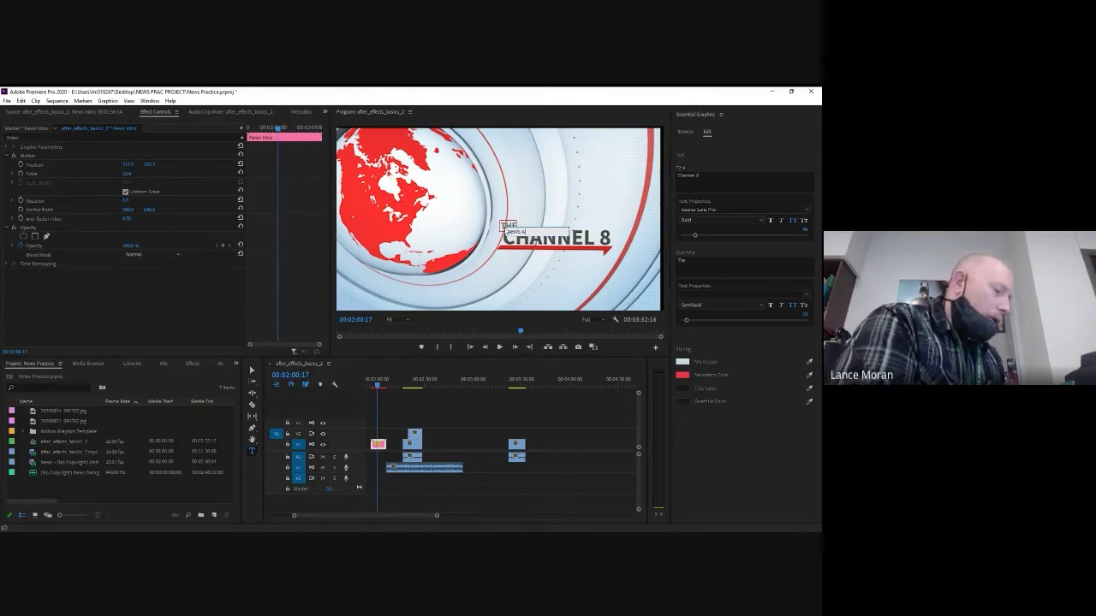
pyautogui.write('6')
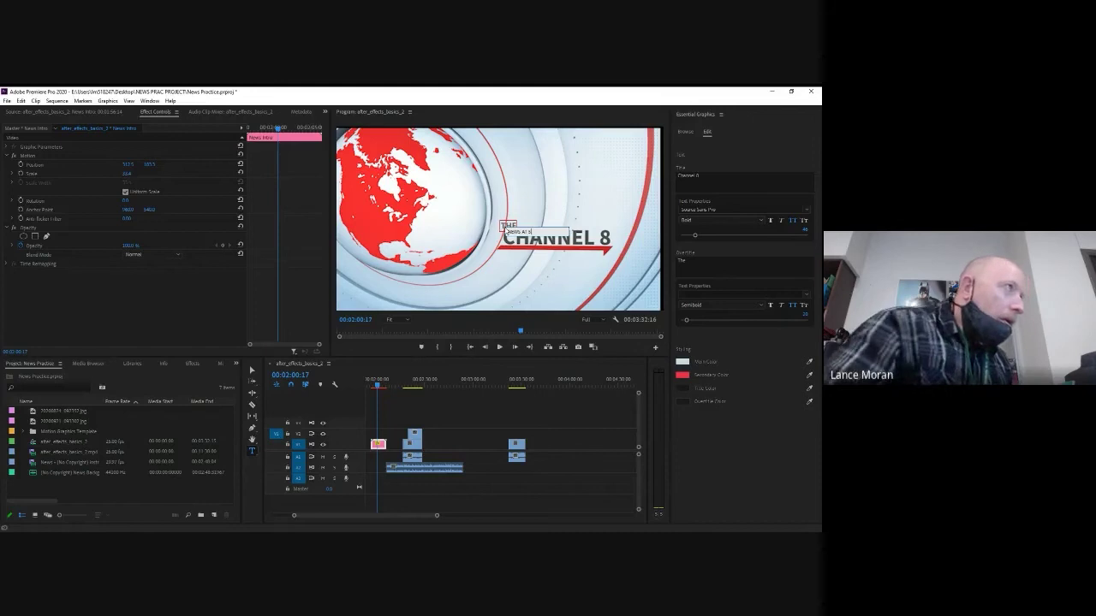
pyautogui.click(542, 286)
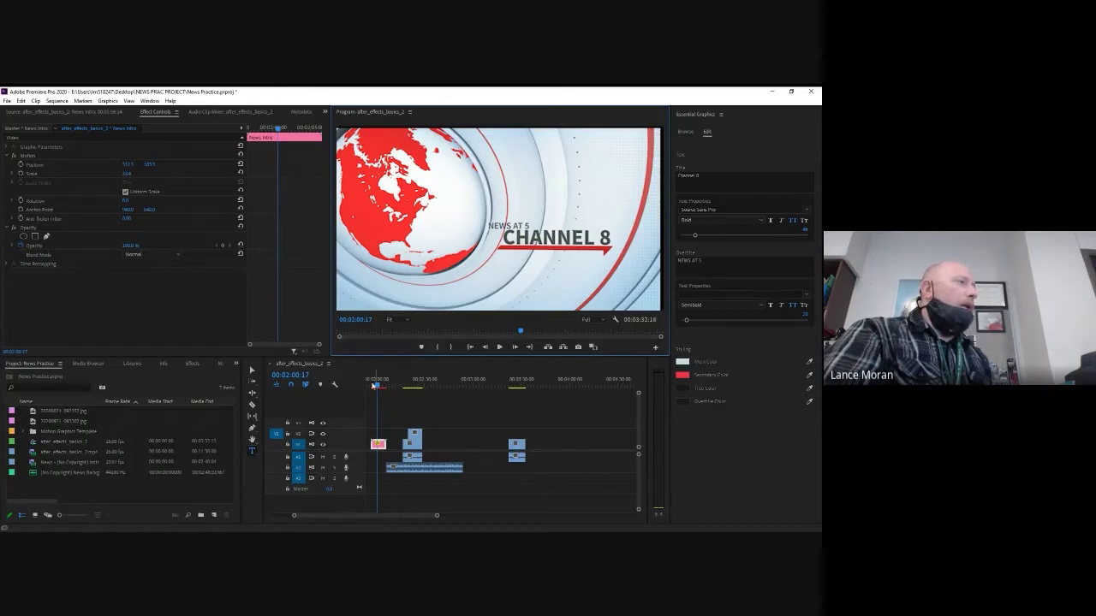
pyautogui.moveTo(378, 385); pyautogui.dragTo(385, 381)
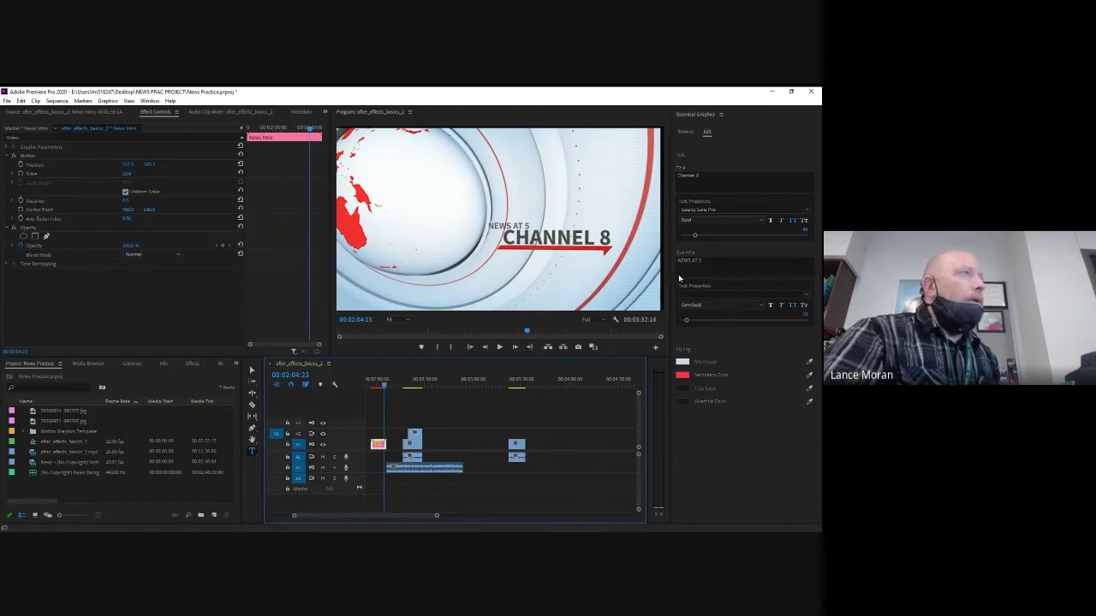
# Drag the News Lower Third Left template onto V3 at the playhead near 3:24.
pyautogui.click(690, 131)
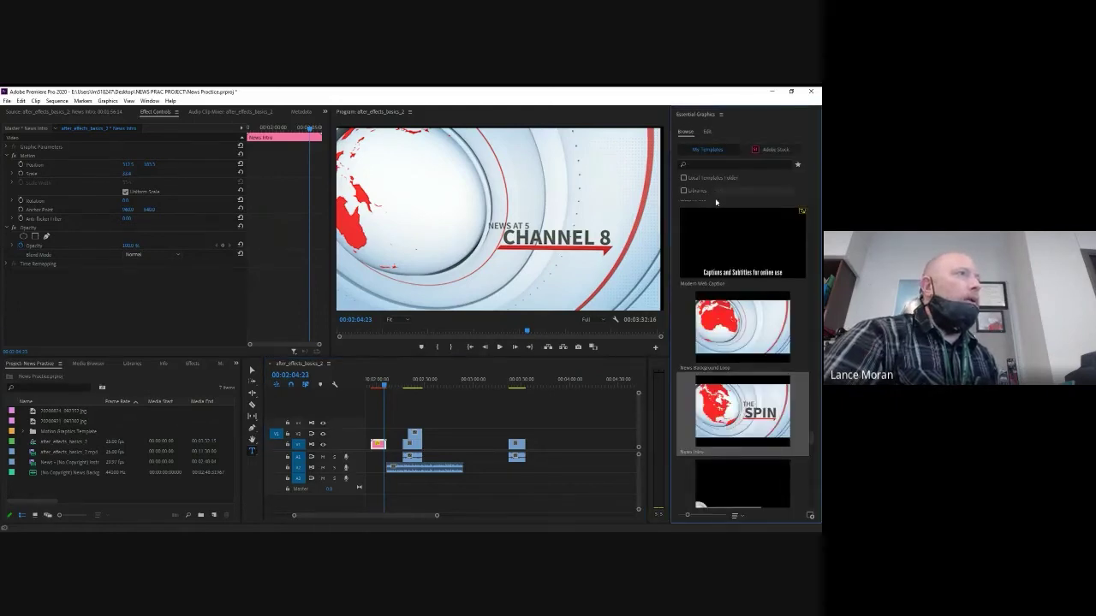
pyautogui.click(701, 132)
pyautogui.click(692, 135)
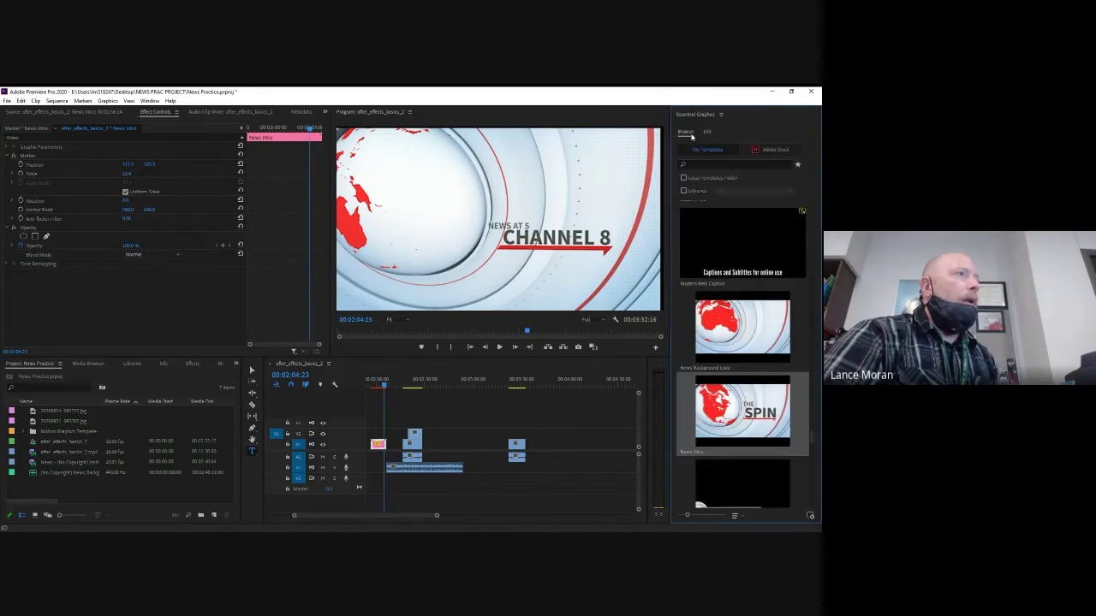
pyautogui.scroll(-2, 748, 291)
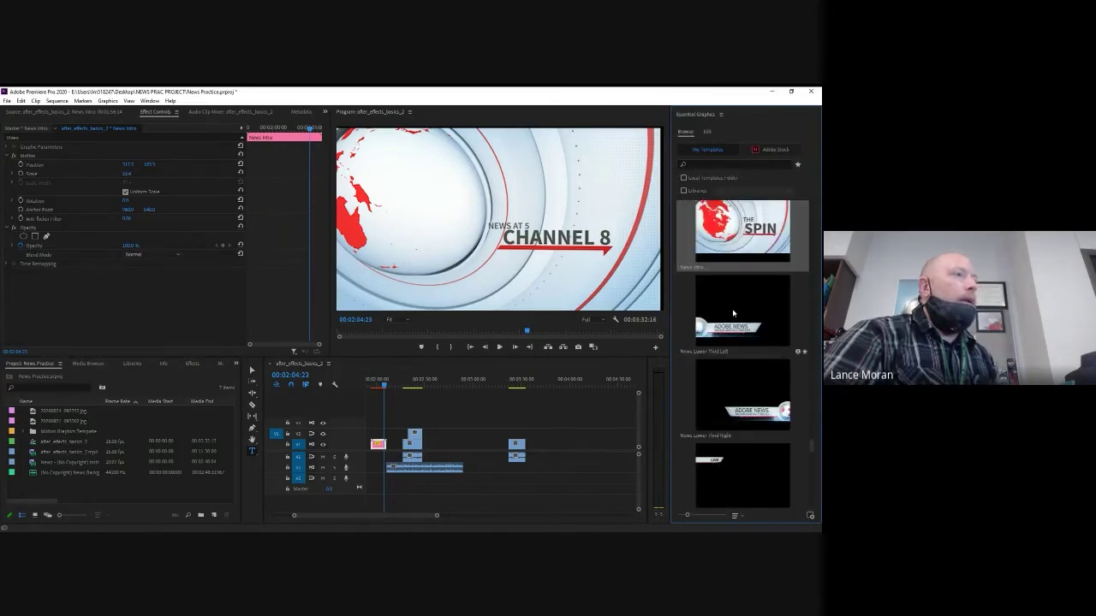
pyautogui.click(733, 313)
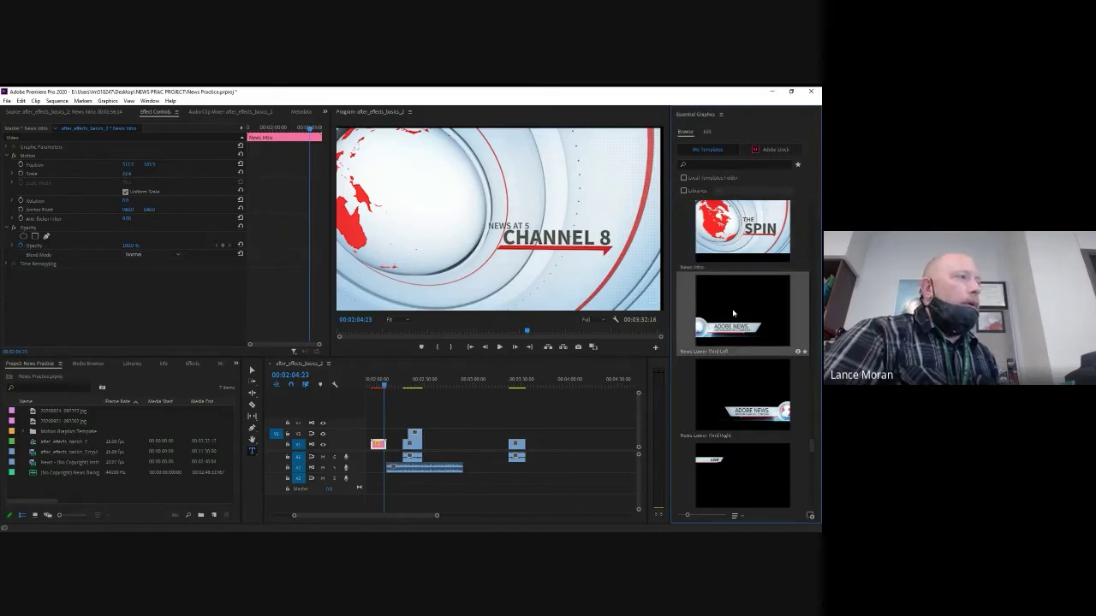
pyautogui.moveTo(723, 317); pyautogui.dragTo(512, 433)
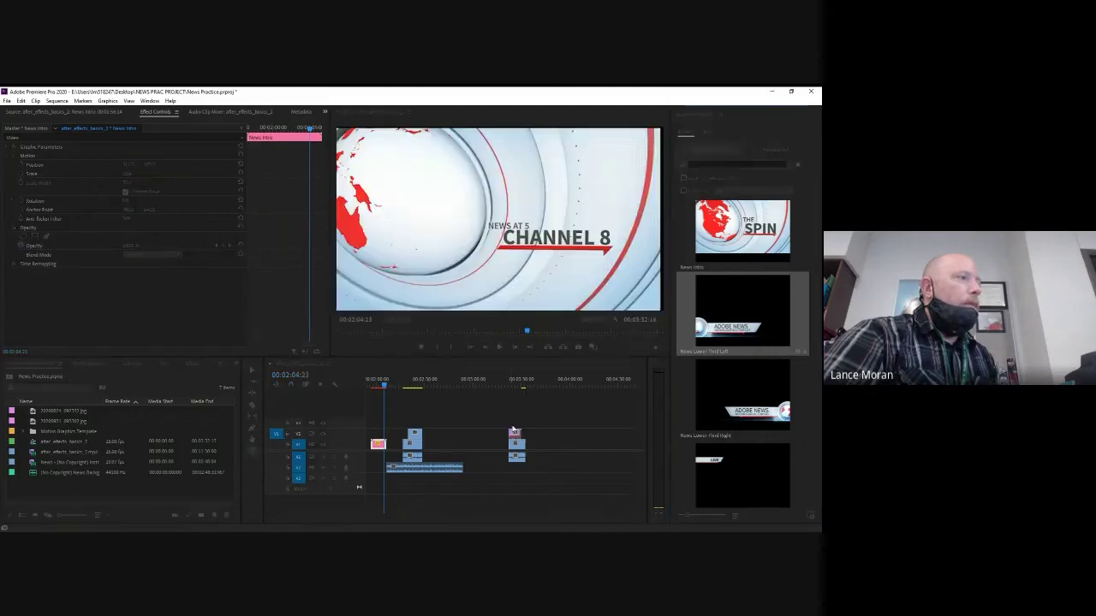
pyautogui.click(513, 384)
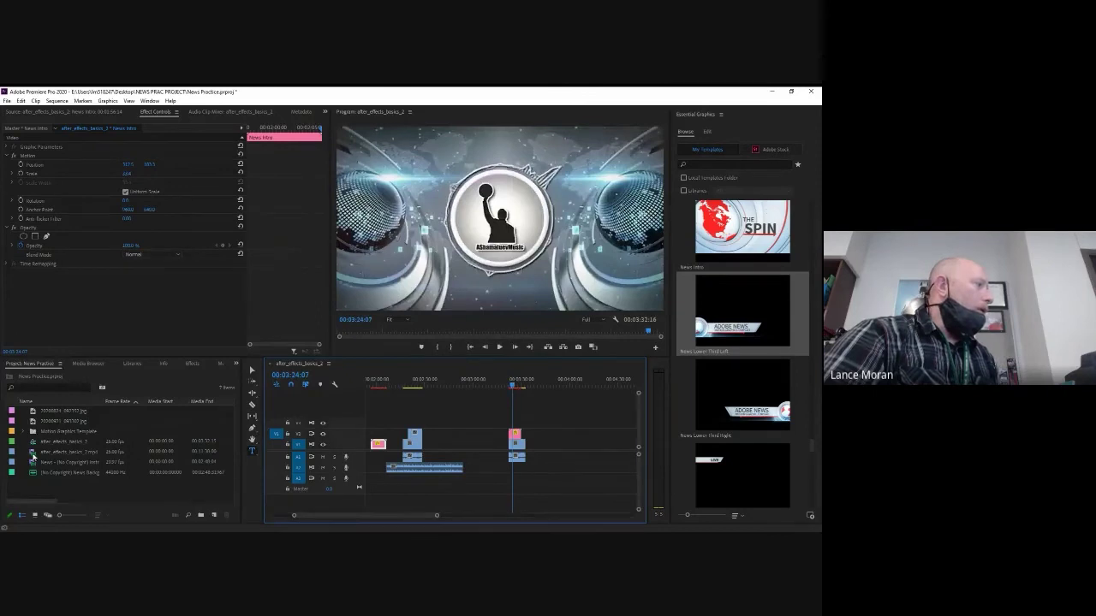
# Load after_effects_basics_2 in the Source Monitor and place it in the sequence near 4:00.
pyautogui.doubleClick(32, 460)
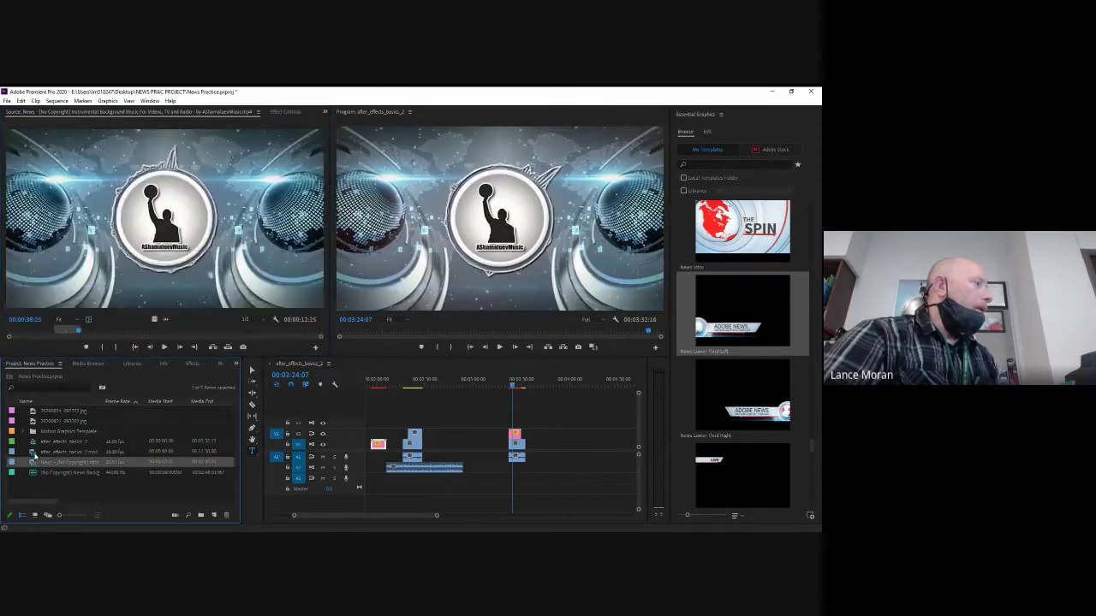
pyautogui.doubleClick(32, 451)
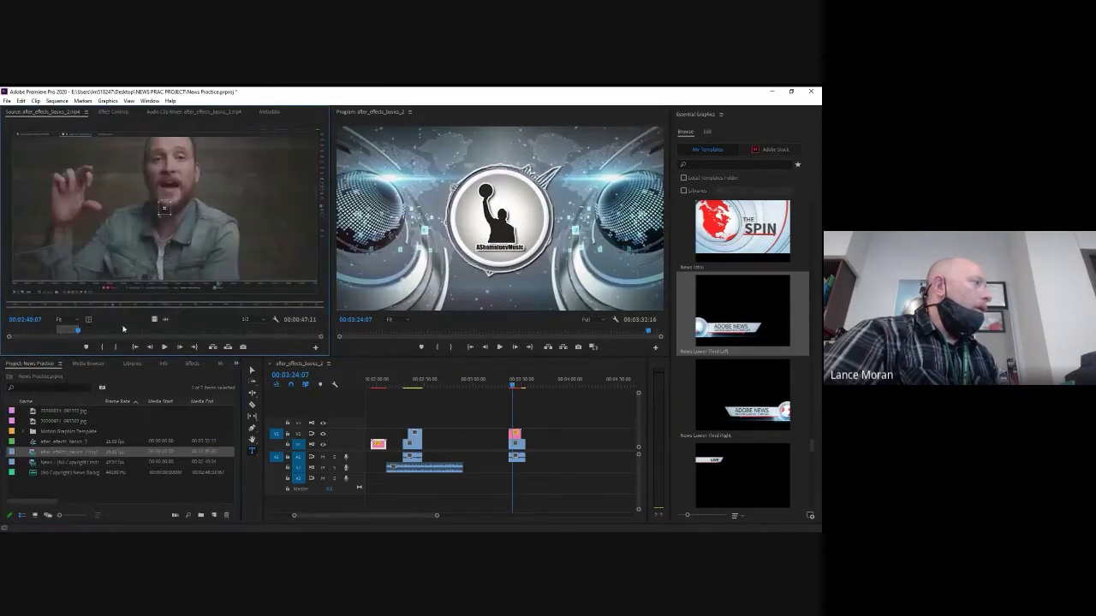
pyautogui.moveTo(142, 283); pyautogui.dragTo(574, 434)
pyautogui.click(515, 434)
# Review the new footage and lower third, then play the sequence from 3:53:18.
pyautogui.click(574, 381)
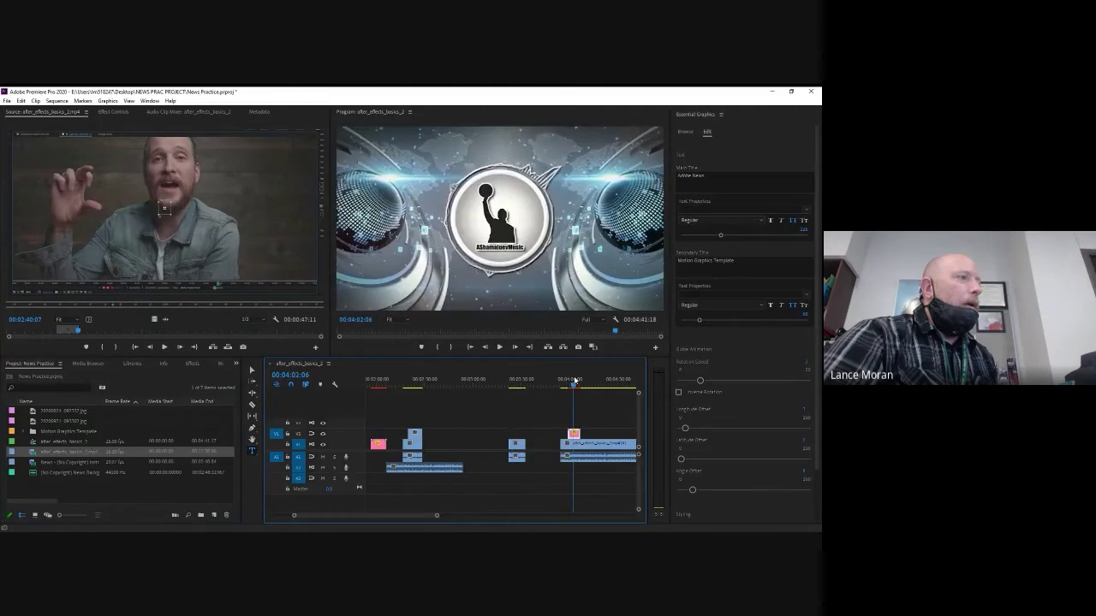
pyautogui.moveTo(573, 380)
pyautogui.mouseDown()
pyautogui.moveTo(579, 387)
pyautogui.moveTo(568, 385)
pyautogui.mouseUp()
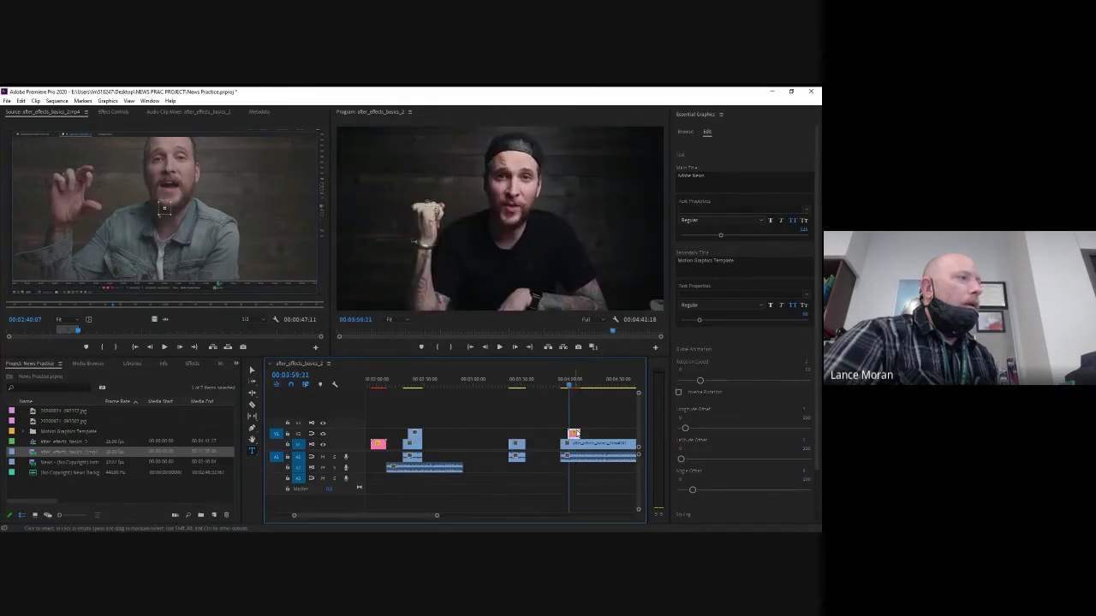
pyautogui.doubleClick(573, 434)
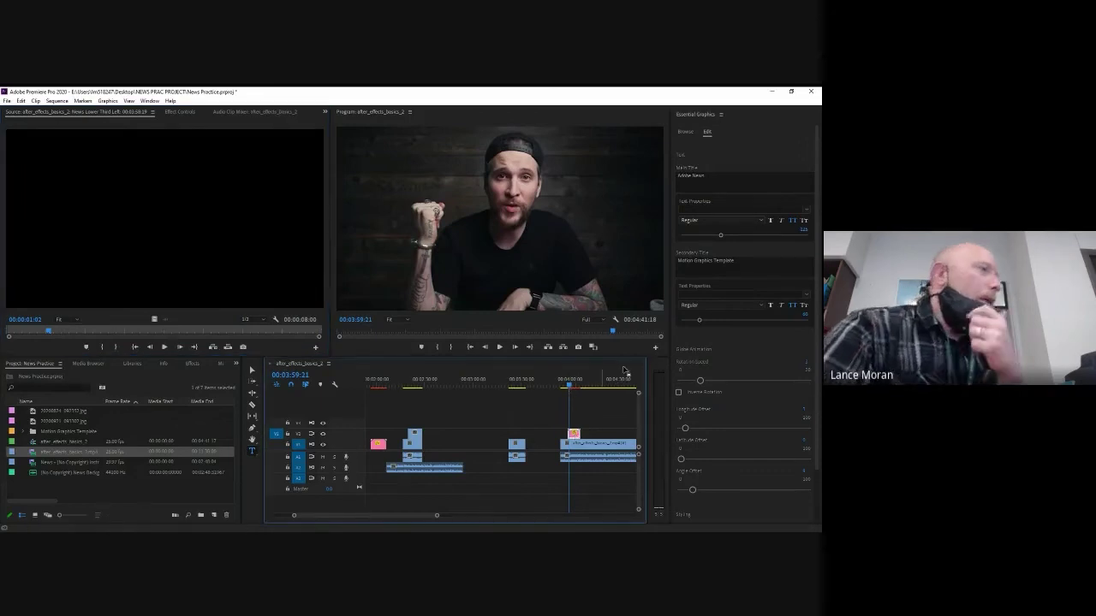
pyautogui.scroll(-4, 577, 438)
pyautogui.scroll(-1, 577, 438)
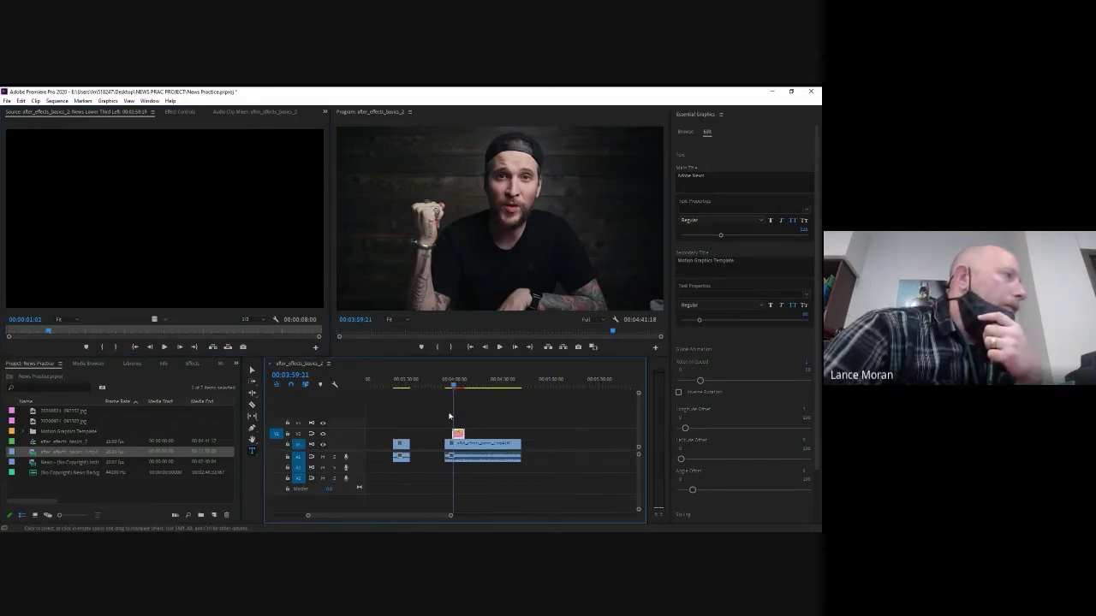
pyautogui.click(444, 388)
pyautogui.press('space')
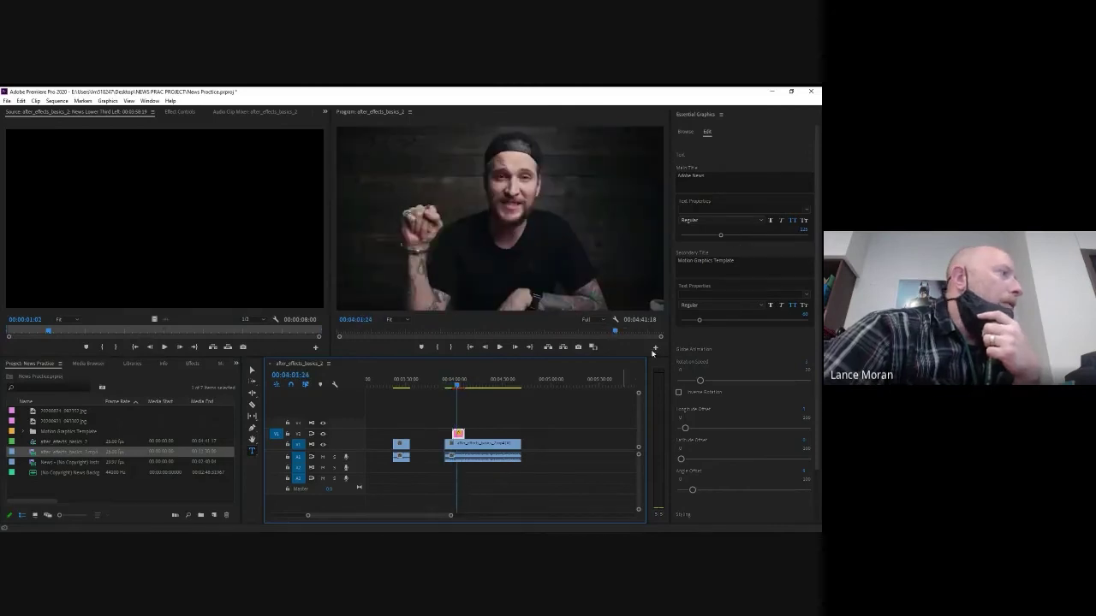
# Add the News Lower Third Left and News Lower Third Right graphics onto V2.
pyautogui.click(685, 131)
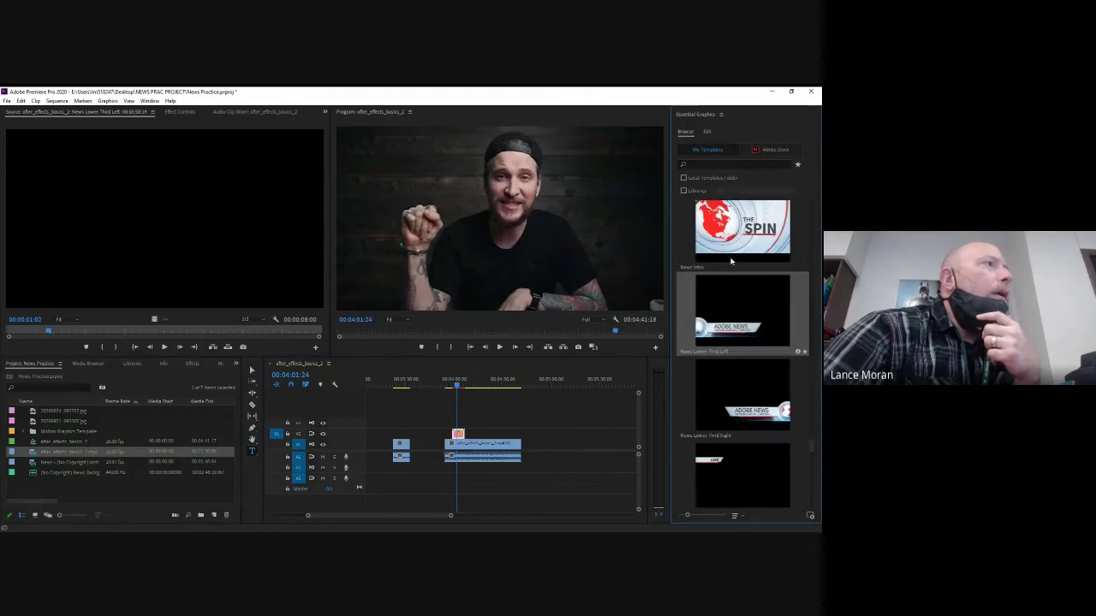
pyautogui.moveTo(740, 299); pyautogui.dragTo(486, 437)
pyautogui.click(488, 384)
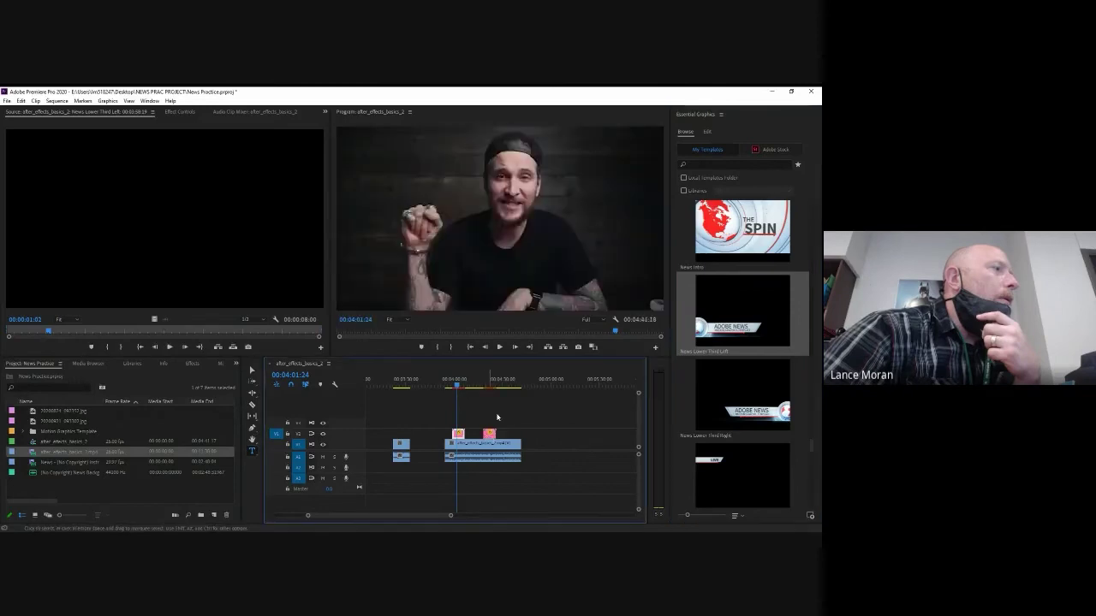
pyautogui.moveTo(489, 384); pyautogui.dragTo(492, 387)
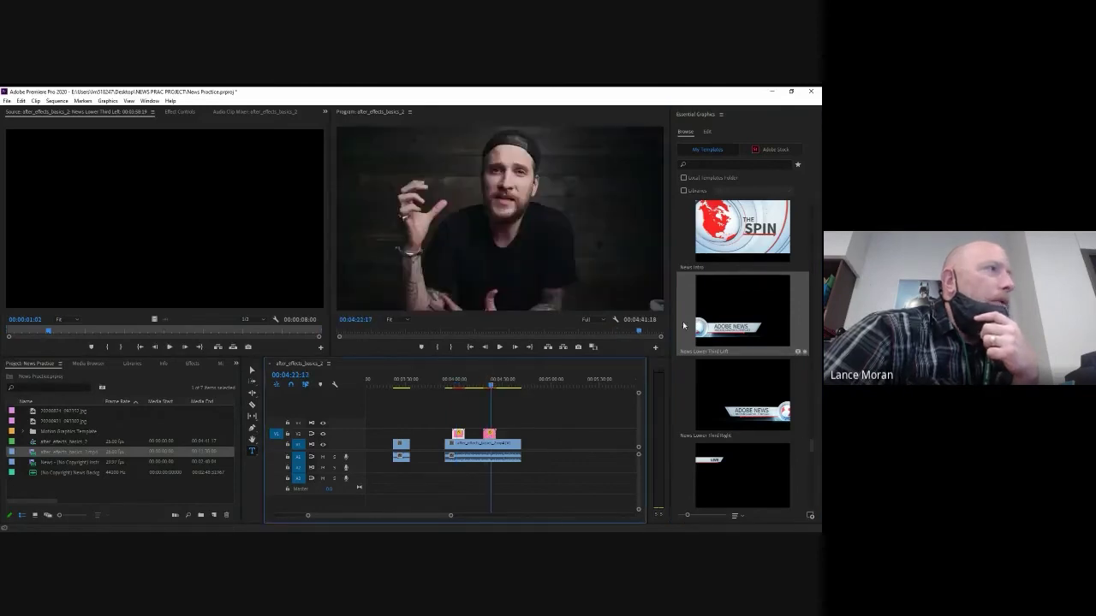
pyautogui.click(734, 381)
pyautogui.moveTo(734, 381); pyautogui.dragTo(512, 438)
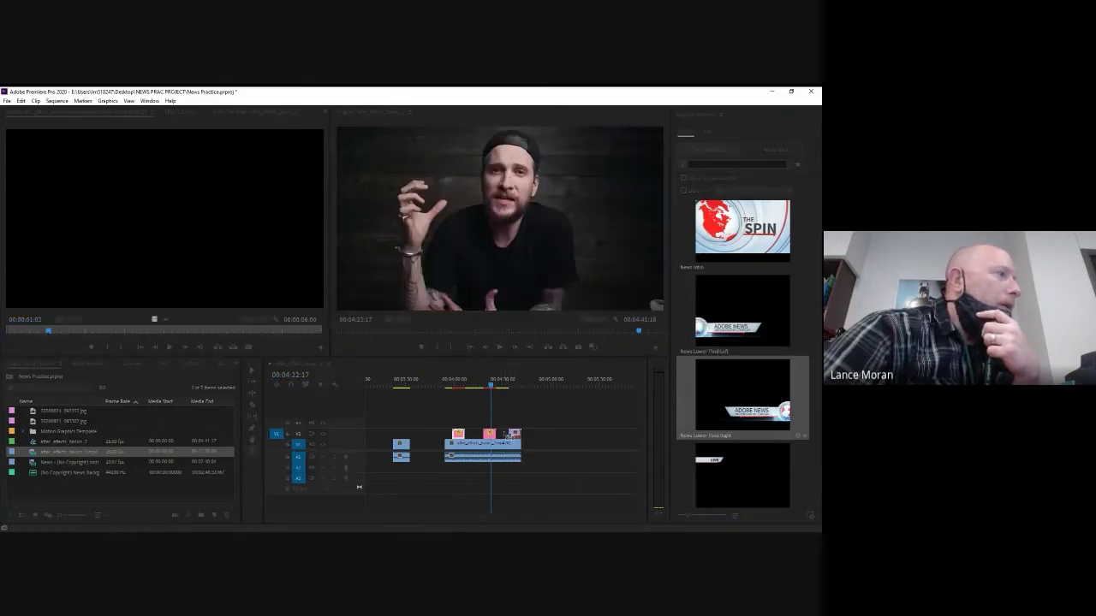
# Move the first lower third graphic up from V2 to V3.
pyautogui.click(514, 388)
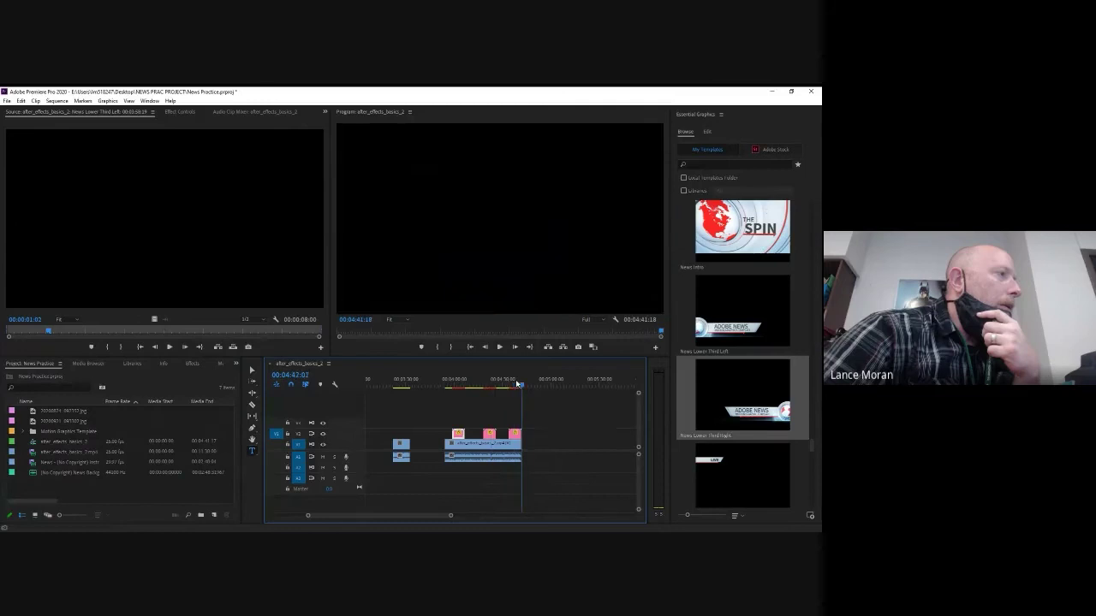
pyautogui.click(473, 387)
pyautogui.click(466, 387)
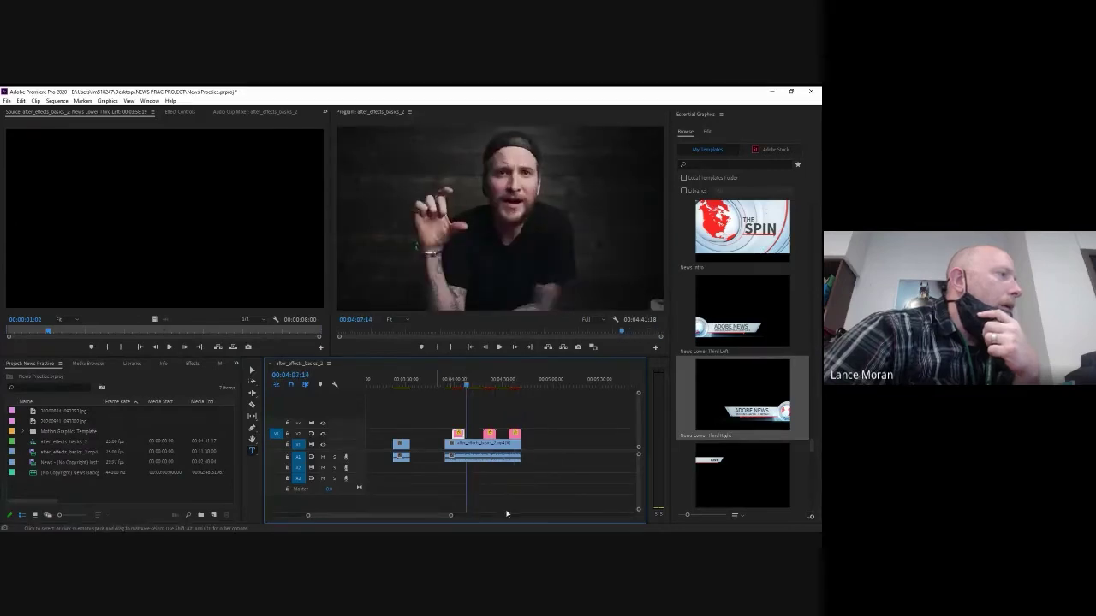
pyautogui.moveTo(458, 435); pyautogui.dragTo(459, 423)
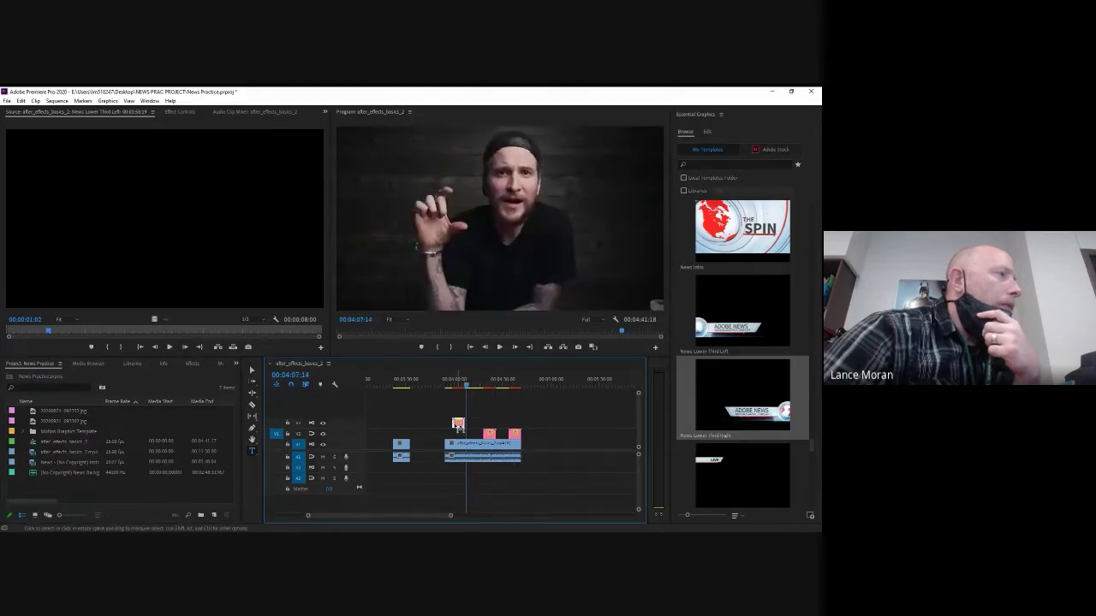
pyautogui.press('Up')
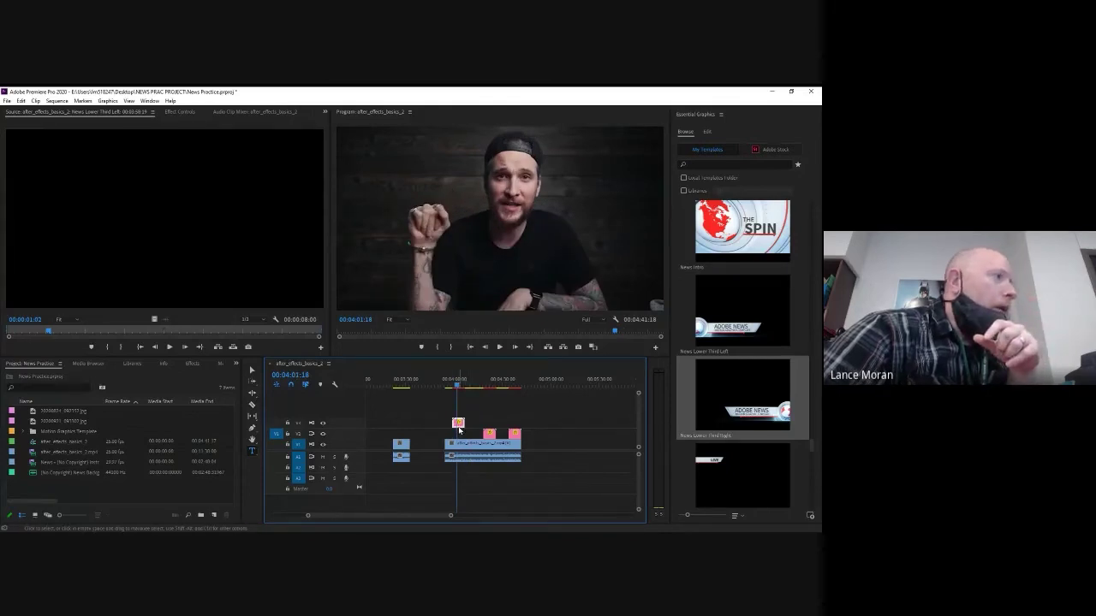
# Add the Gaming Logo Loop graphic to V3 near 4:14.
pyautogui.doubleClick(459, 424)
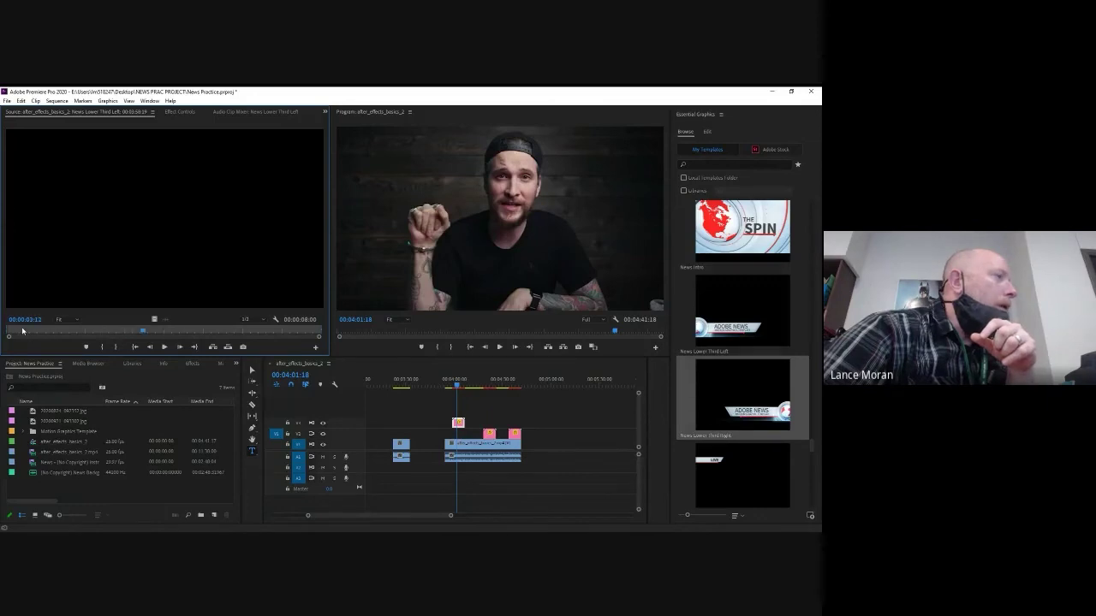
pyautogui.scroll(-10, 739, 387)
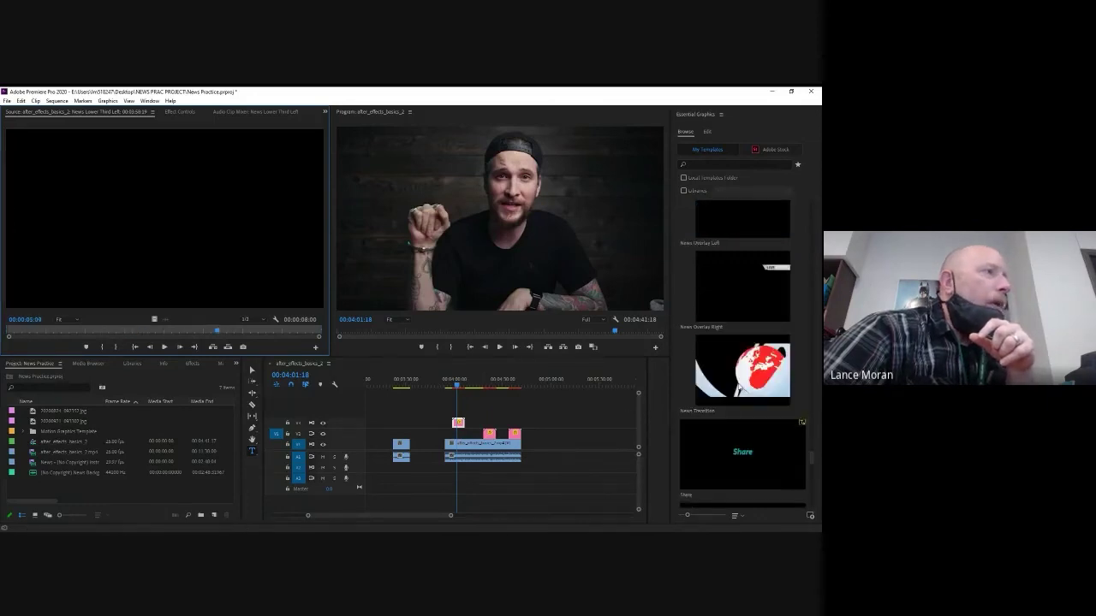
pyautogui.scroll(-2, 737, 382)
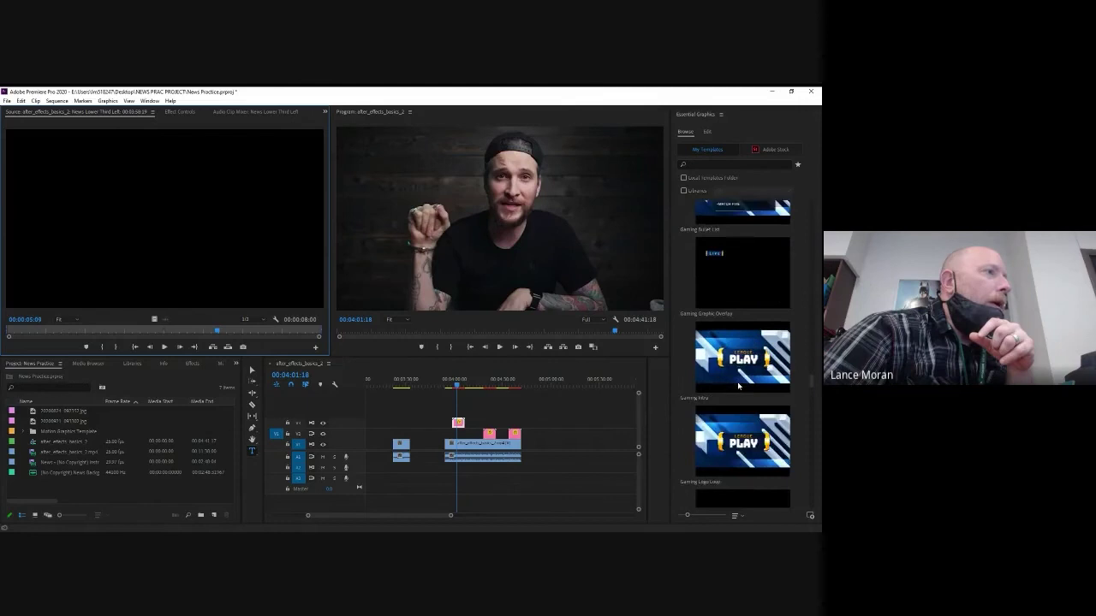
pyautogui.moveTo(737, 382); pyautogui.dragTo(476, 423)
pyautogui.click(477, 386)
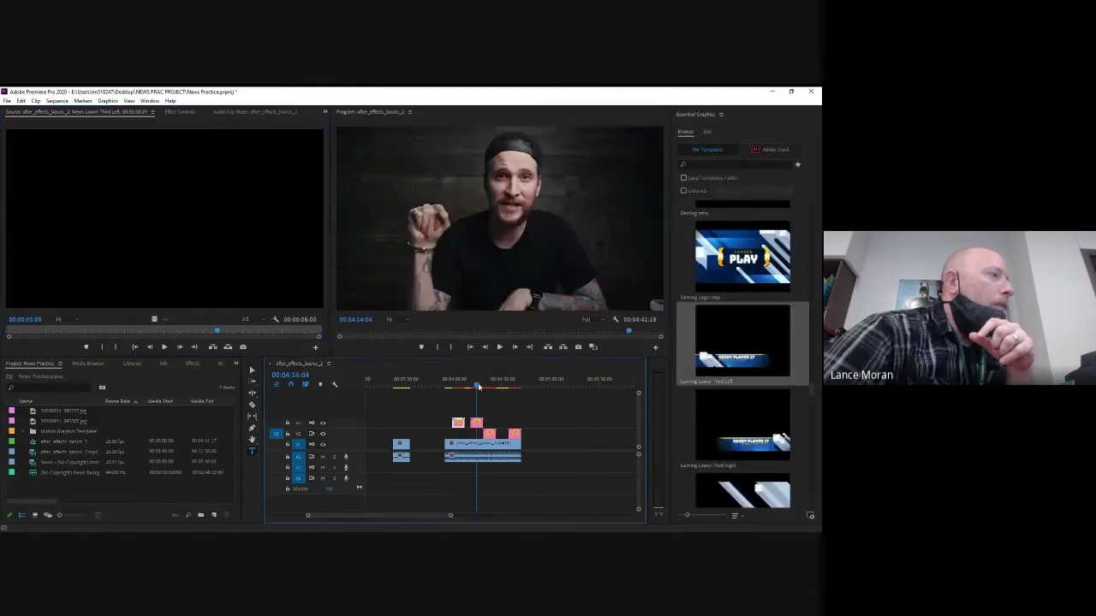
# Place the Classic Lower Third One Line title above the intro clip near 3:30.
pyautogui.scroll(-5, 785, 366)
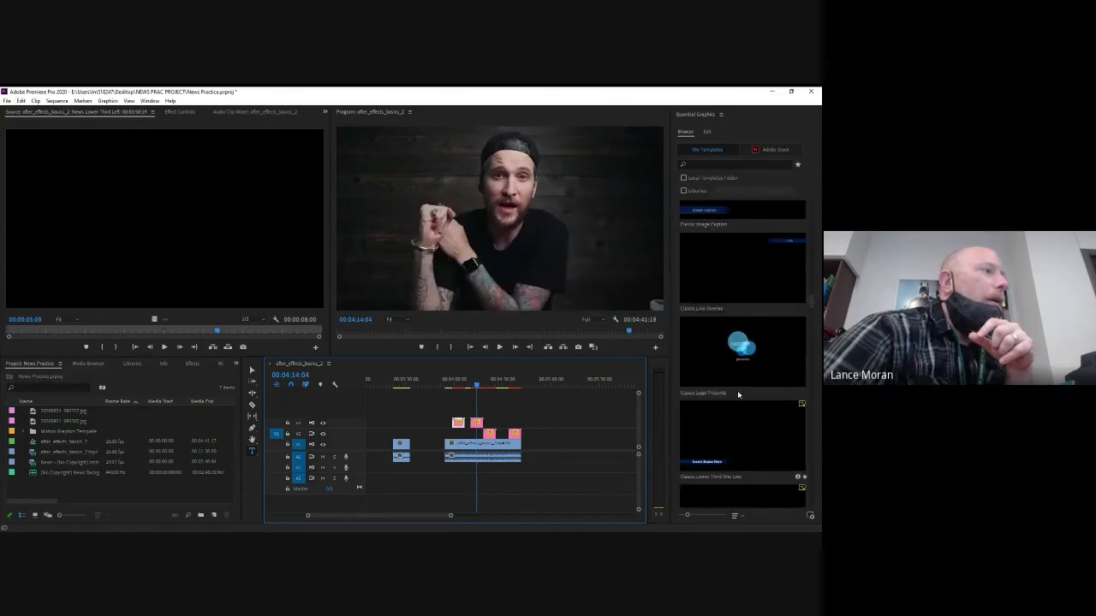
pyautogui.moveTo(738, 432); pyautogui.dragTo(400, 425)
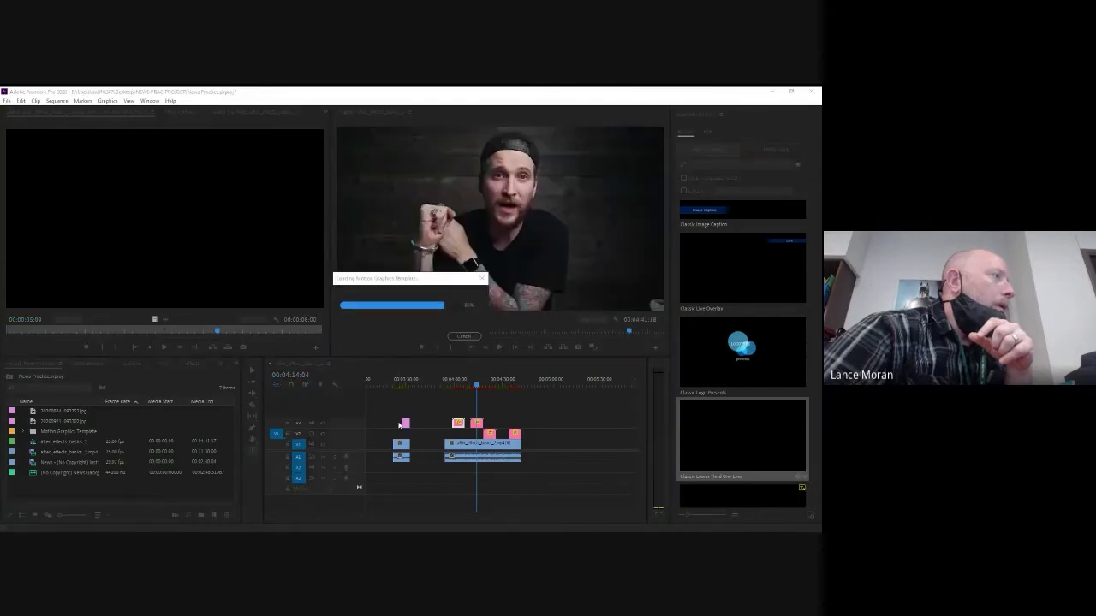
pyautogui.click(407, 388)
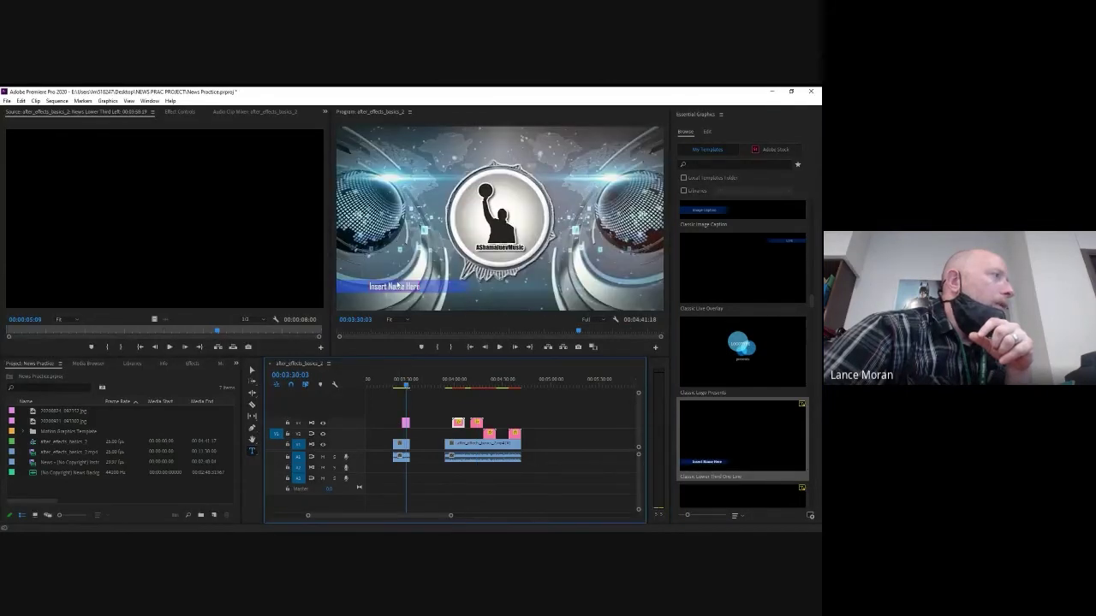
# Replace the lower third's 'Insert Name Here' text with the presenter's full name, fixing the stray letter.
pyautogui.click(398, 286)
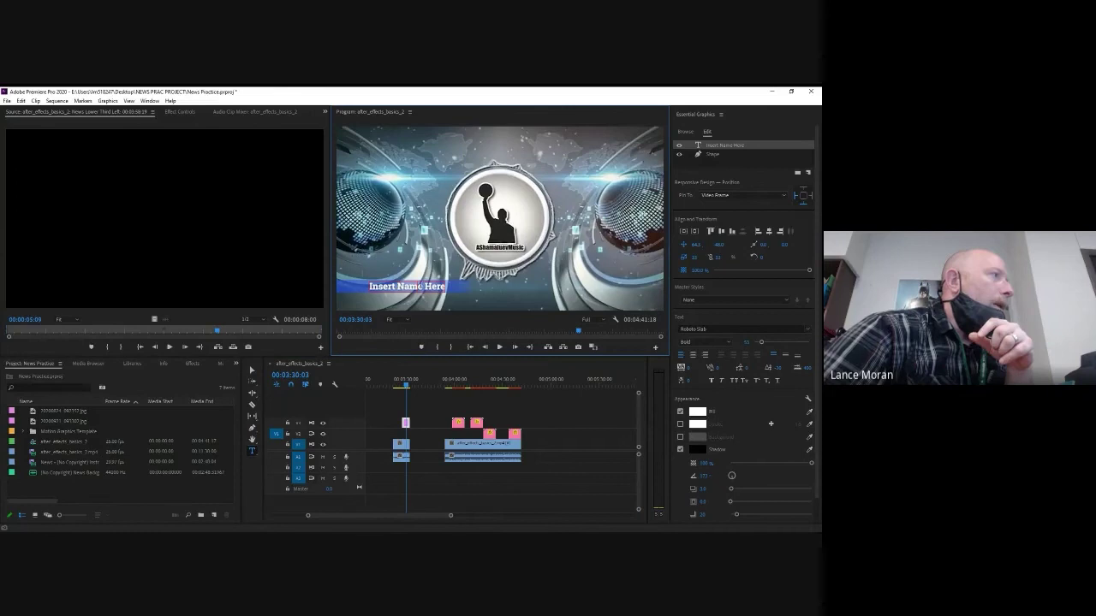
pyautogui.moveTo(446, 286); pyautogui.dragTo(368, 286)
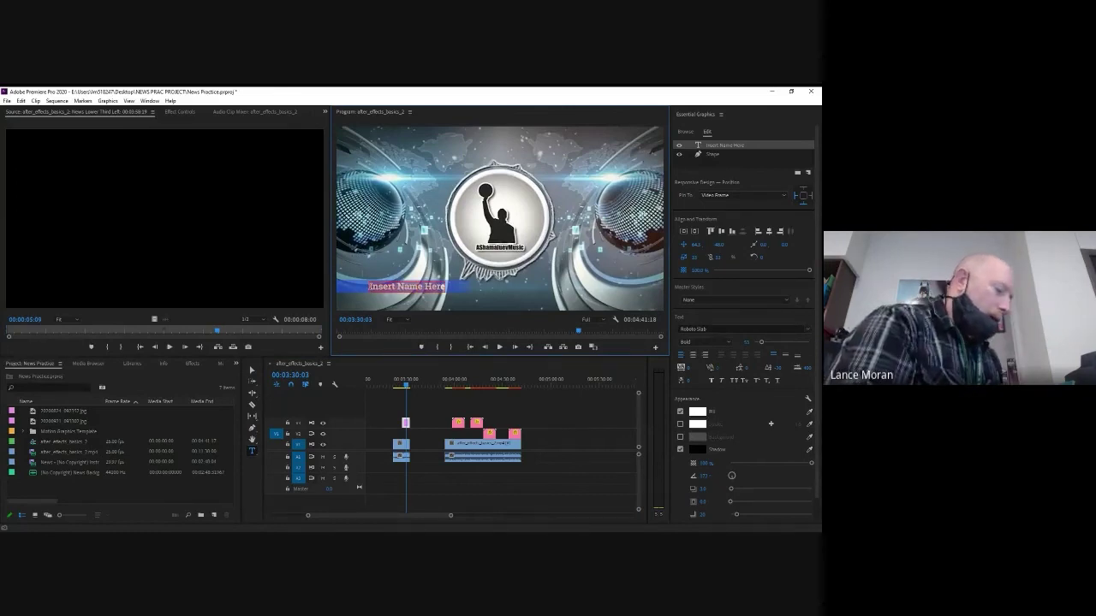
pyautogui.write('Lancee')
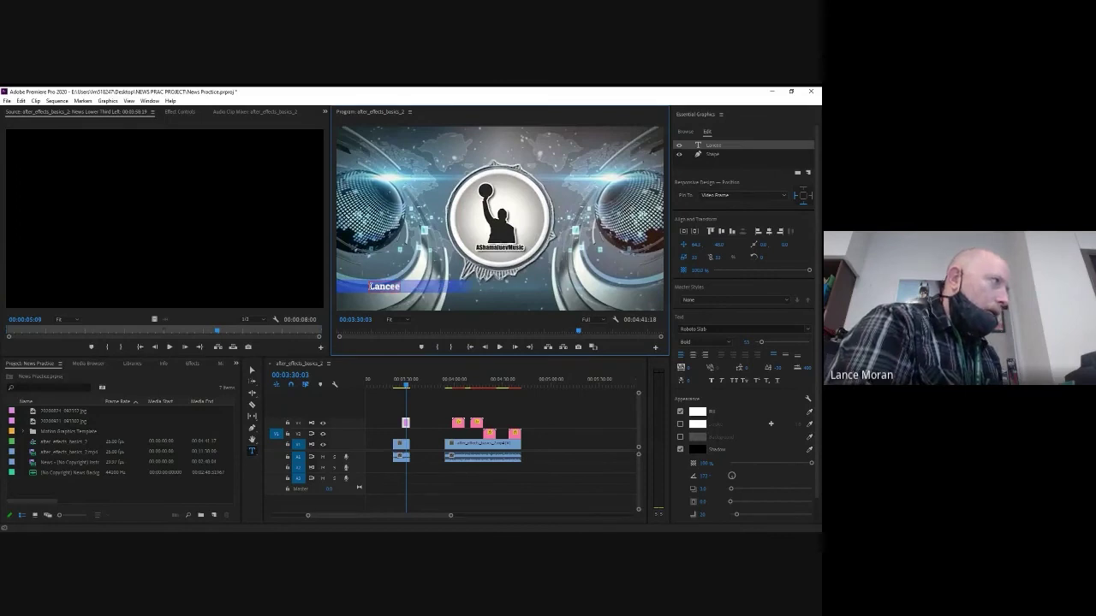
pyautogui.write(' Moran')
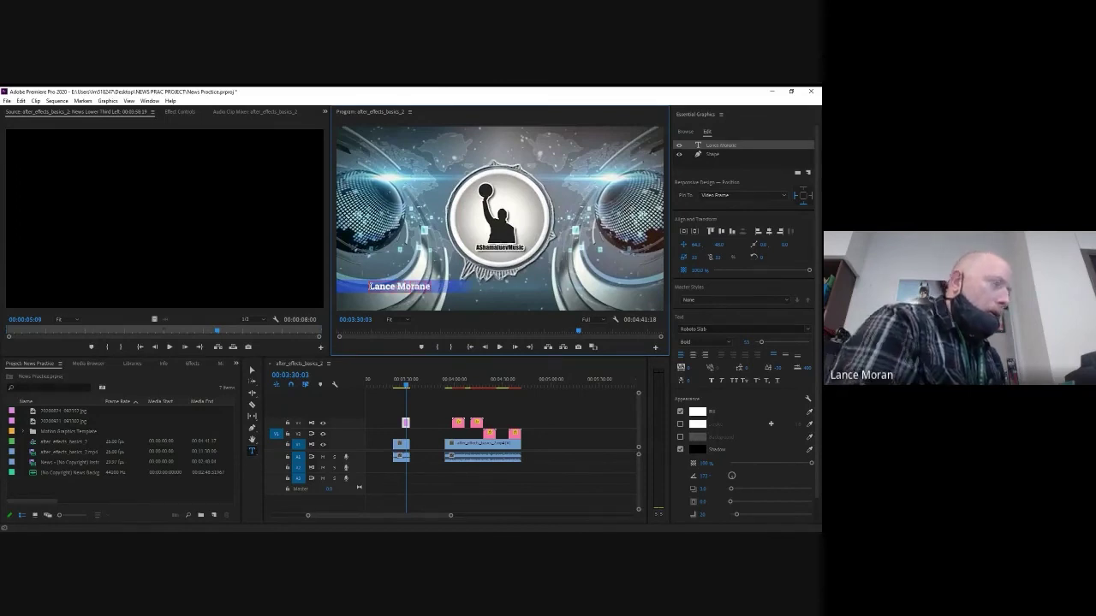
pyautogui.press('Delete')
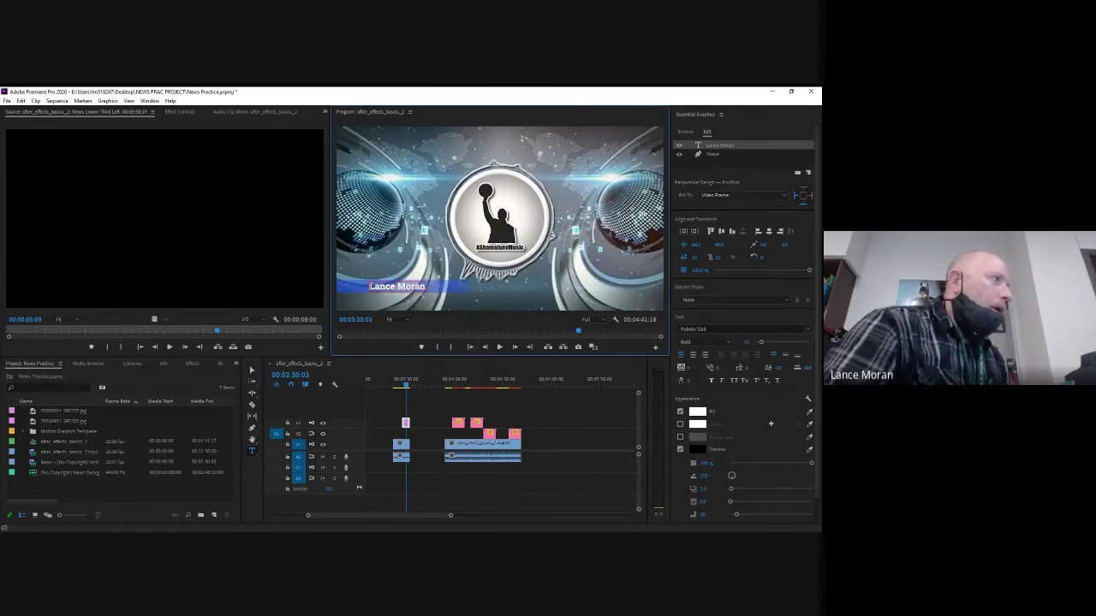
# Scrub the intro near 3:31 to check the named lower third, then bring up the File menu.
pyautogui.click(401, 385)
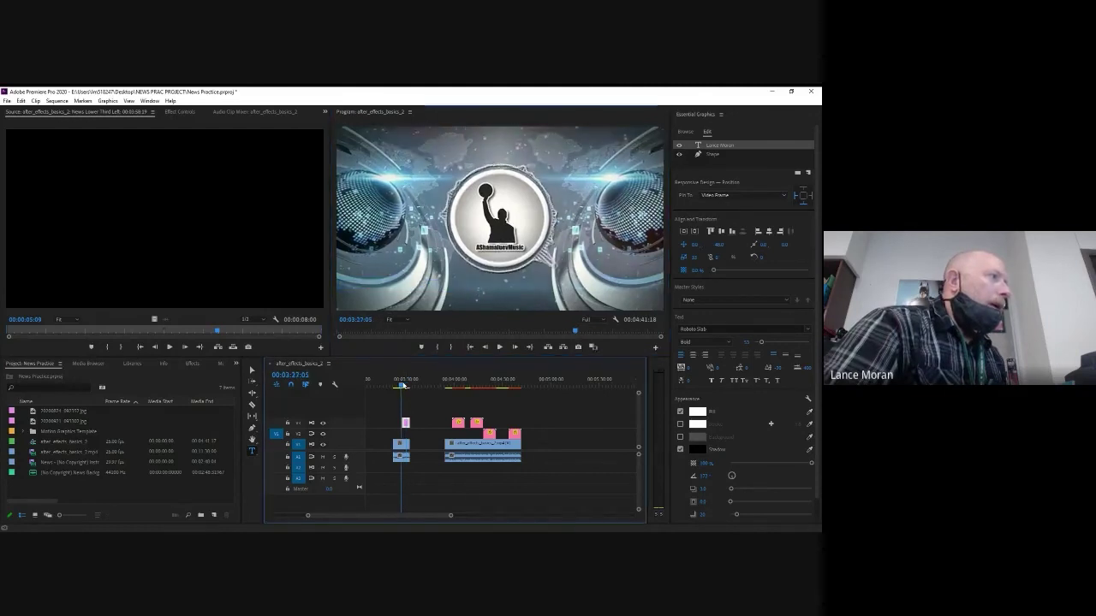
pyautogui.click(411, 384)
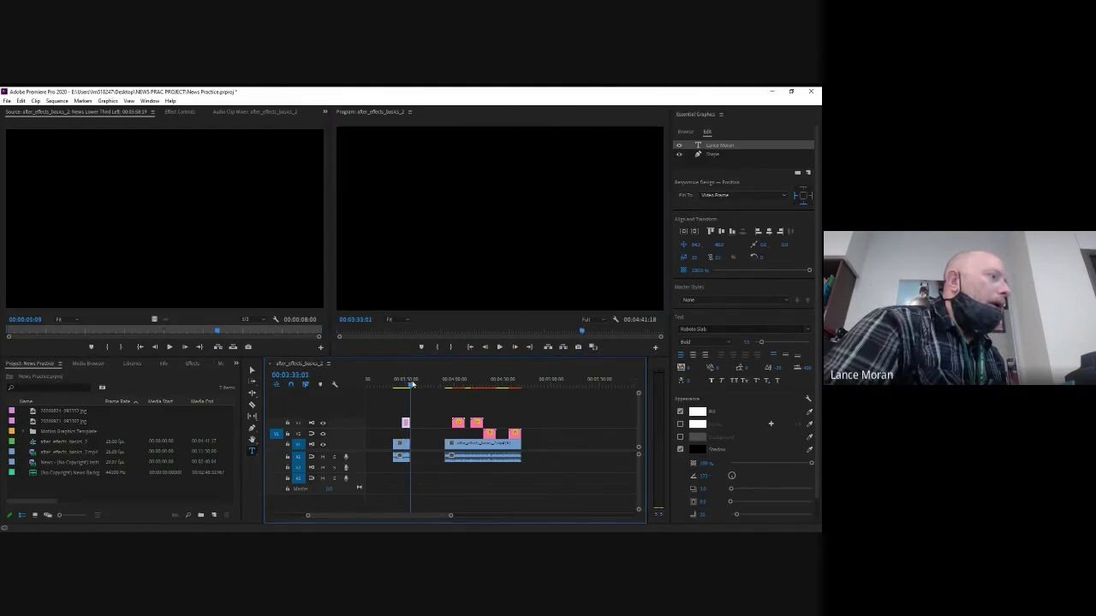
pyautogui.click(412, 384)
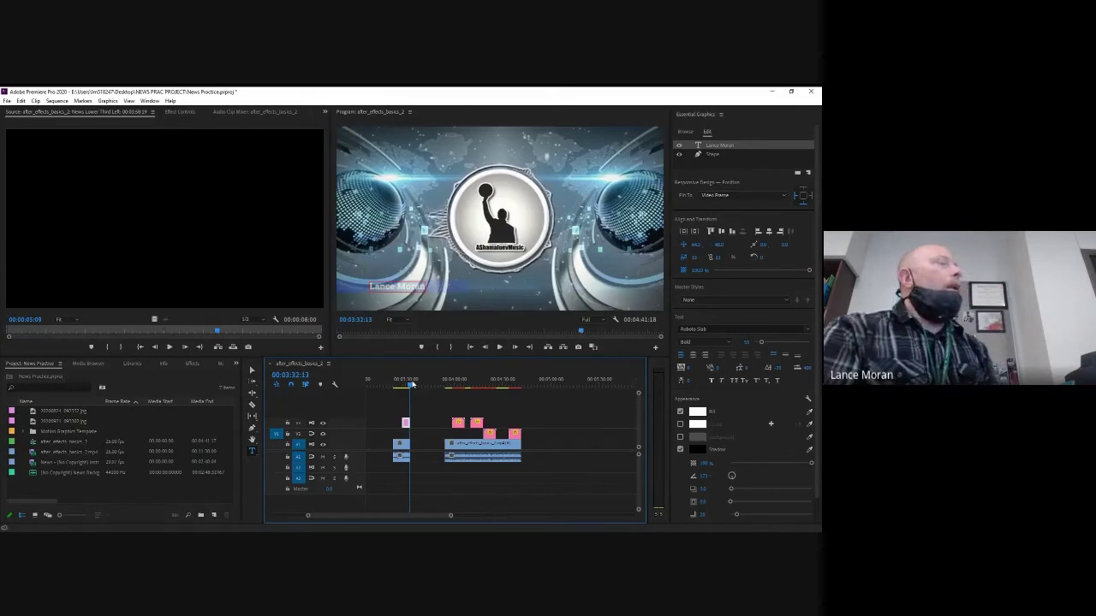
pyautogui.click(409, 385)
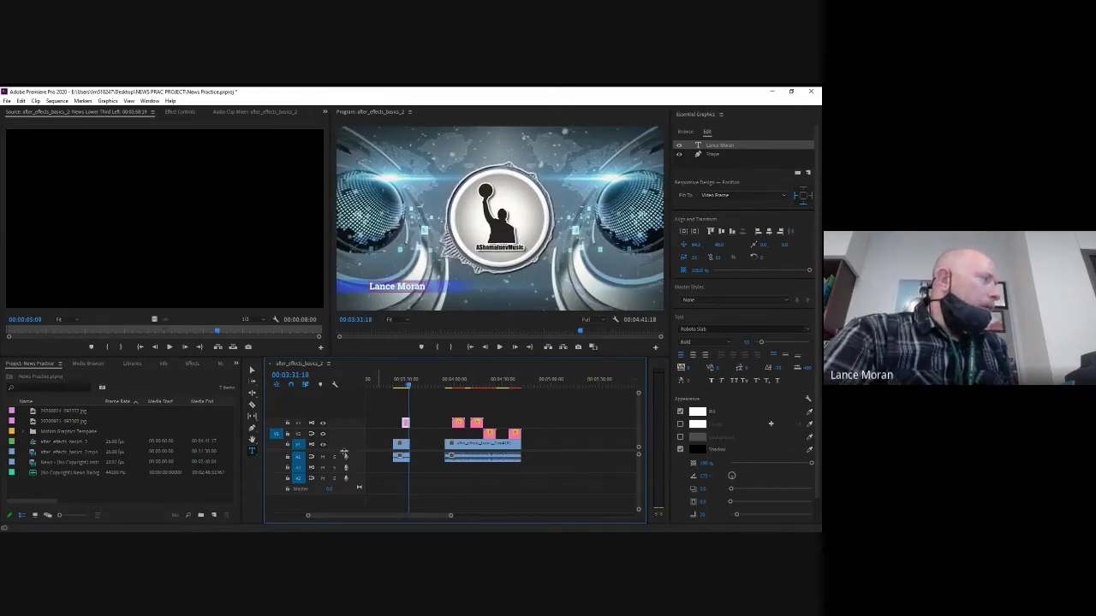
pyautogui.click(6, 101)
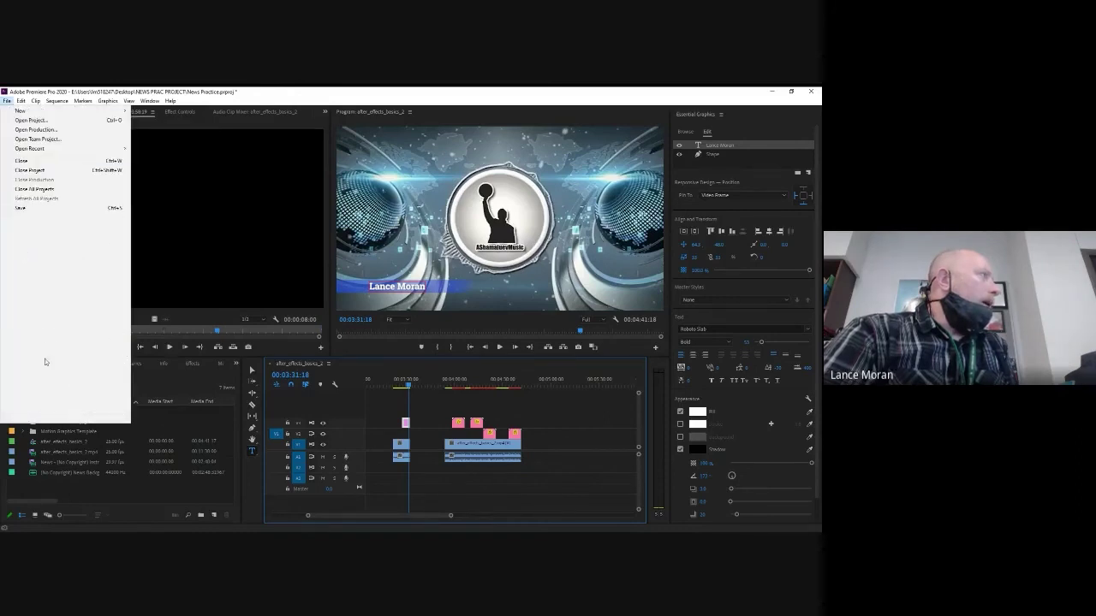
# Export the sequence as H.264 with Match Source – High Bitrate to after_effects_basics_2.mp4.
pyautogui.moveTo(44, 358)
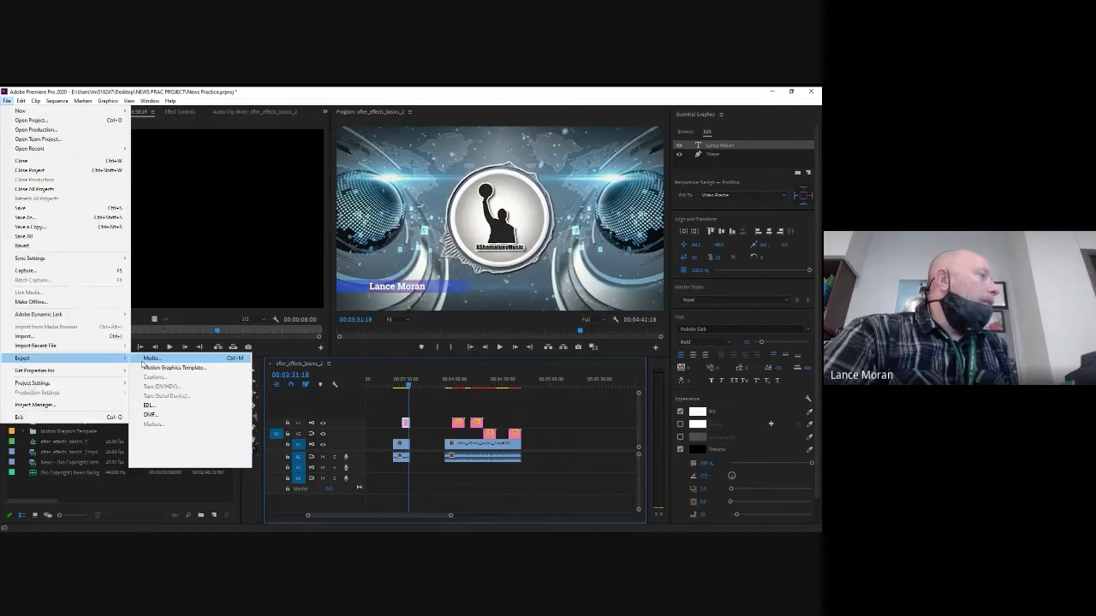
pyautogui.click(143, 360)
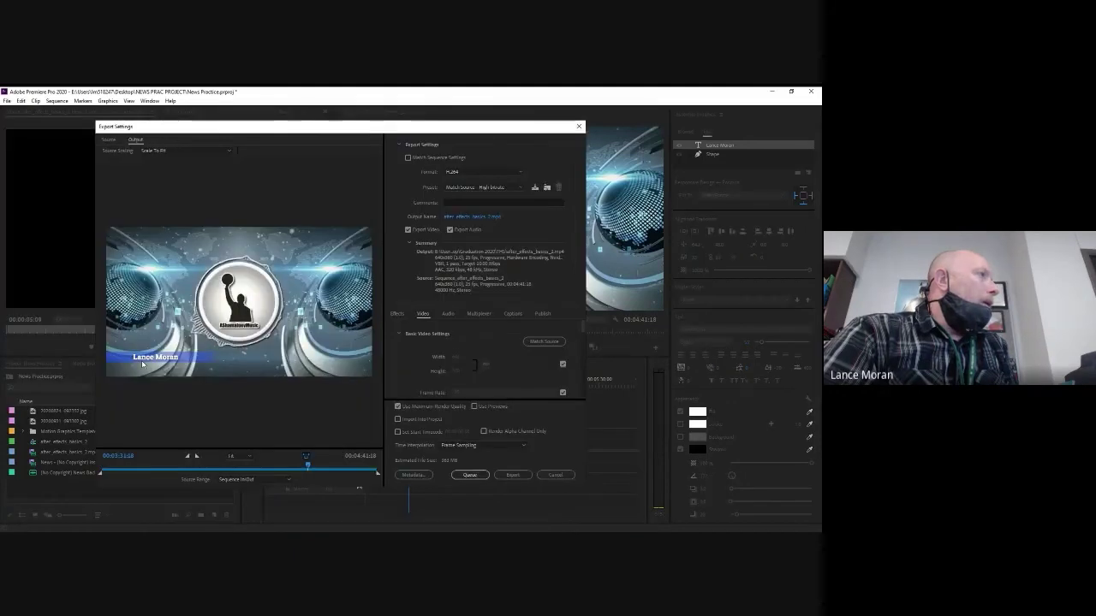
pyautogui.click(513, 475)
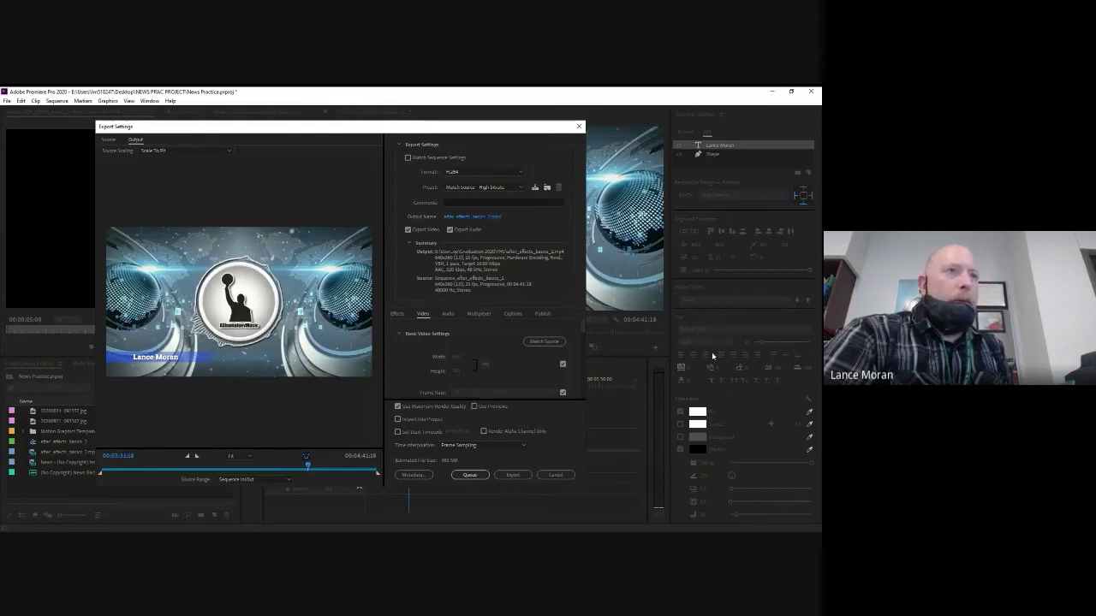